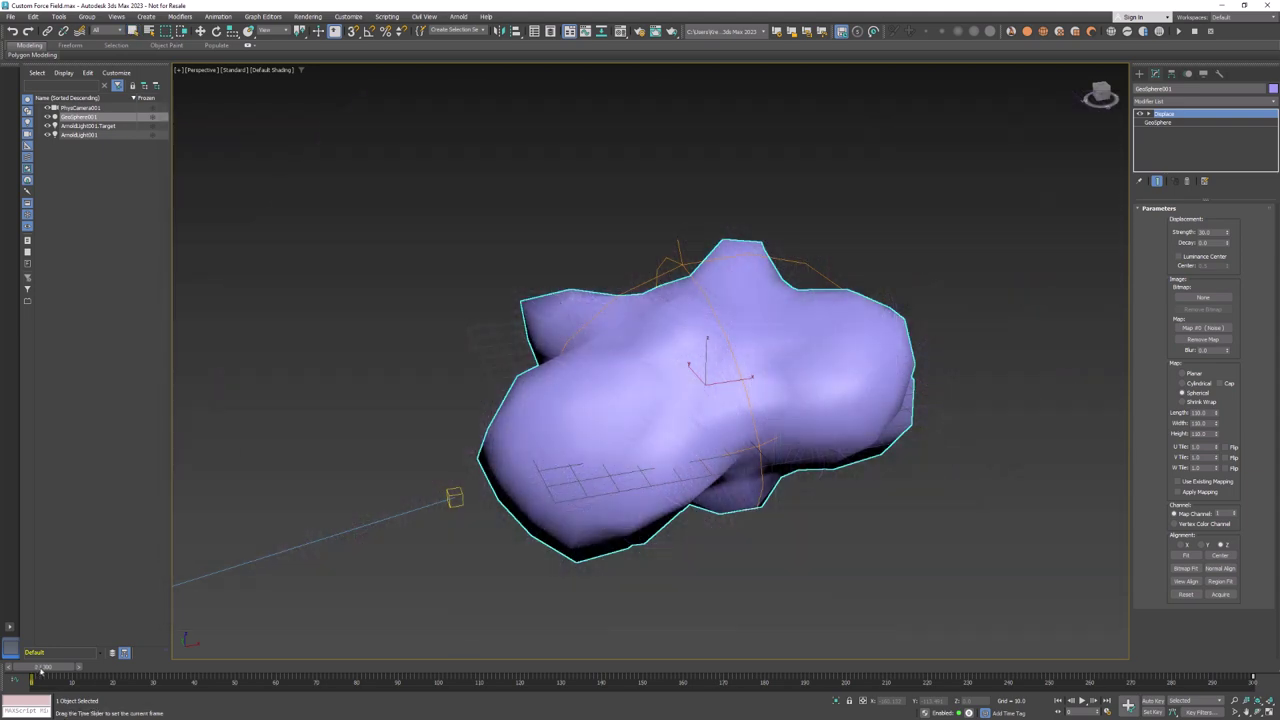
Scrub the animation to frame 44 and examine the displaced geosphere in both wireframe and shaded display
mouse_move(37, 667)
left_mouse_down()
mouse_move(1240, 667)
mouse_move(79, 667)
mouse_move(299, 667)
mouse_move(127, 697)
mouse_move(1204, 667)
mouse_move(509, 667)
mouse_move(81, 685)
mouse_move(935, 667)
mouse_move(88, 667)
left_mouse_up()
key("F3")
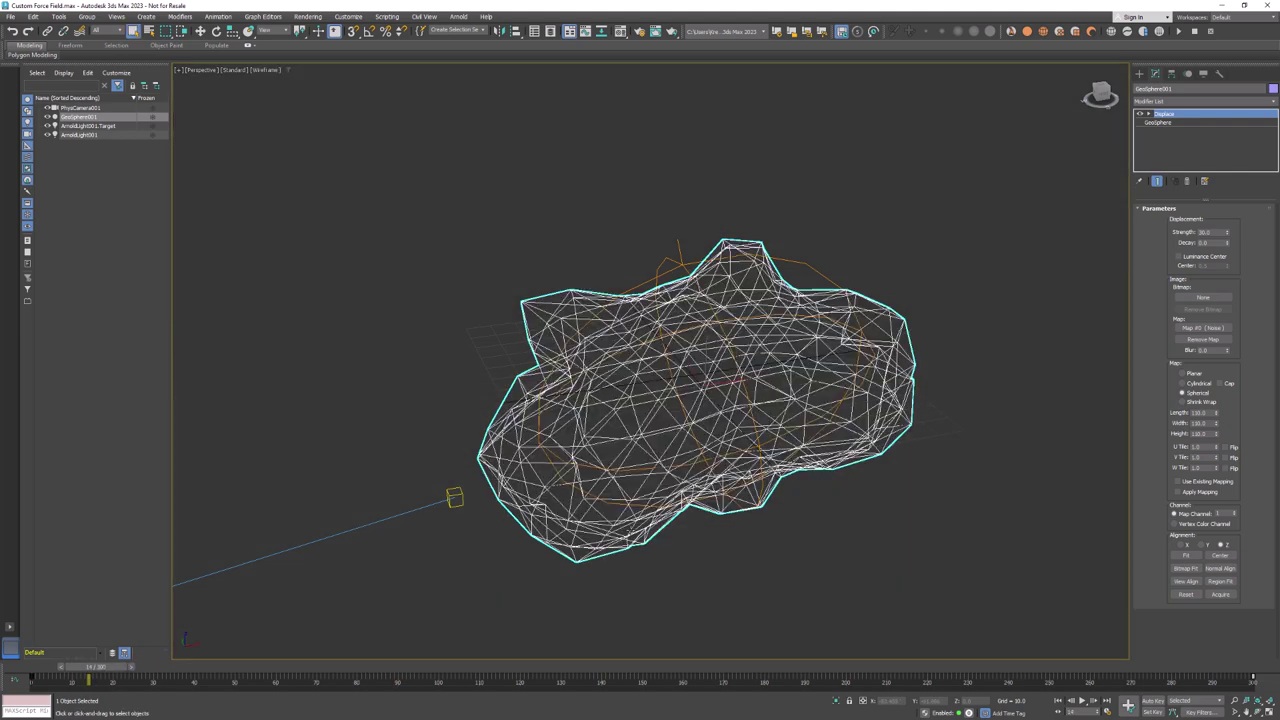
middle_click_drag(690, 532, 655, 503)
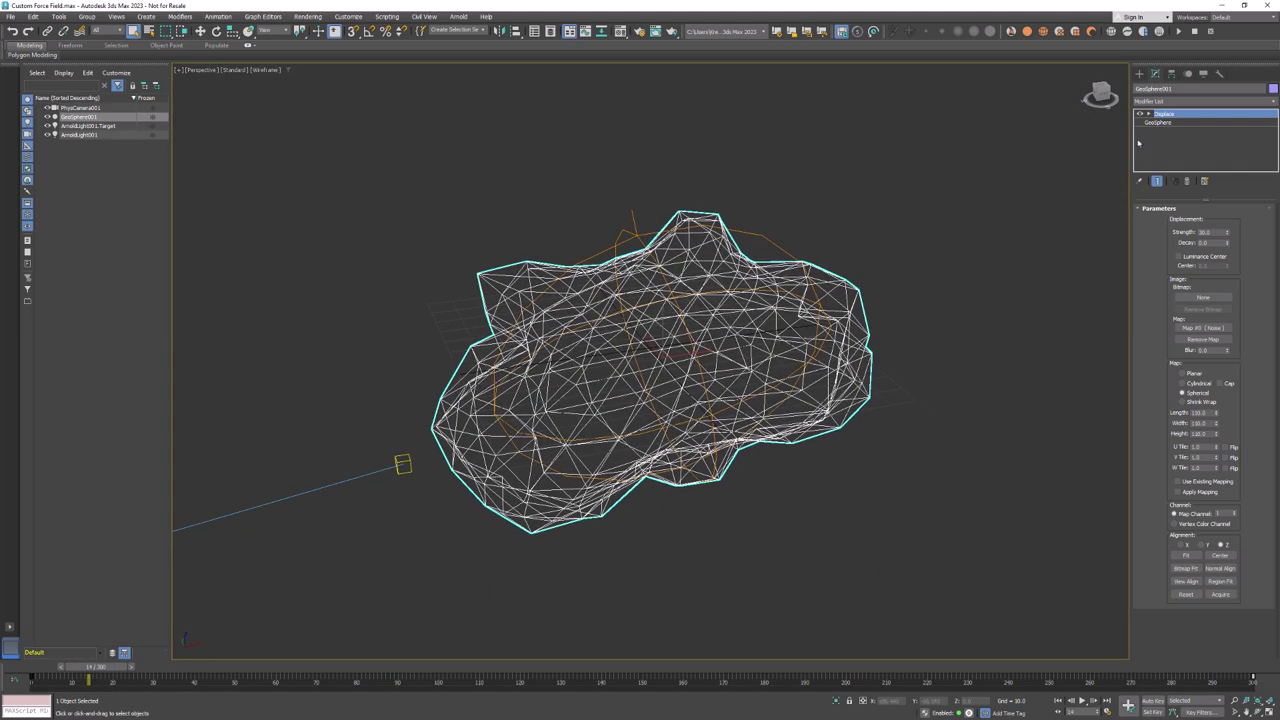
mouse_move(895, 316)
middle_mouse_down("alt")
mouse_move(871, 357)
mouse_move(849, 363)
middle_mouse_up("alt")
key("F3")
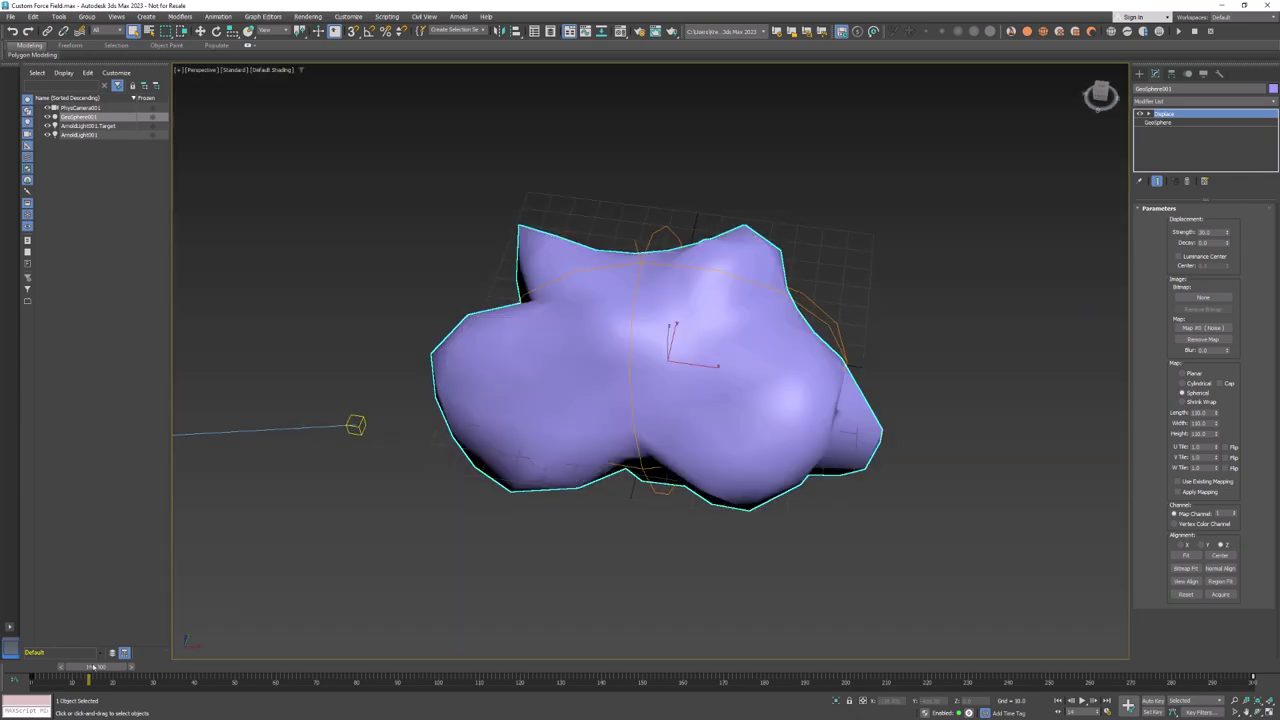
left_click_drag(94, 667, 217, 668)
middle_click_drag(868, 632, 977, 569, "alt")
Create a FumeFX NodeWorks object beside the displaced geosphere and open its node editor
left_click(1139, 73)
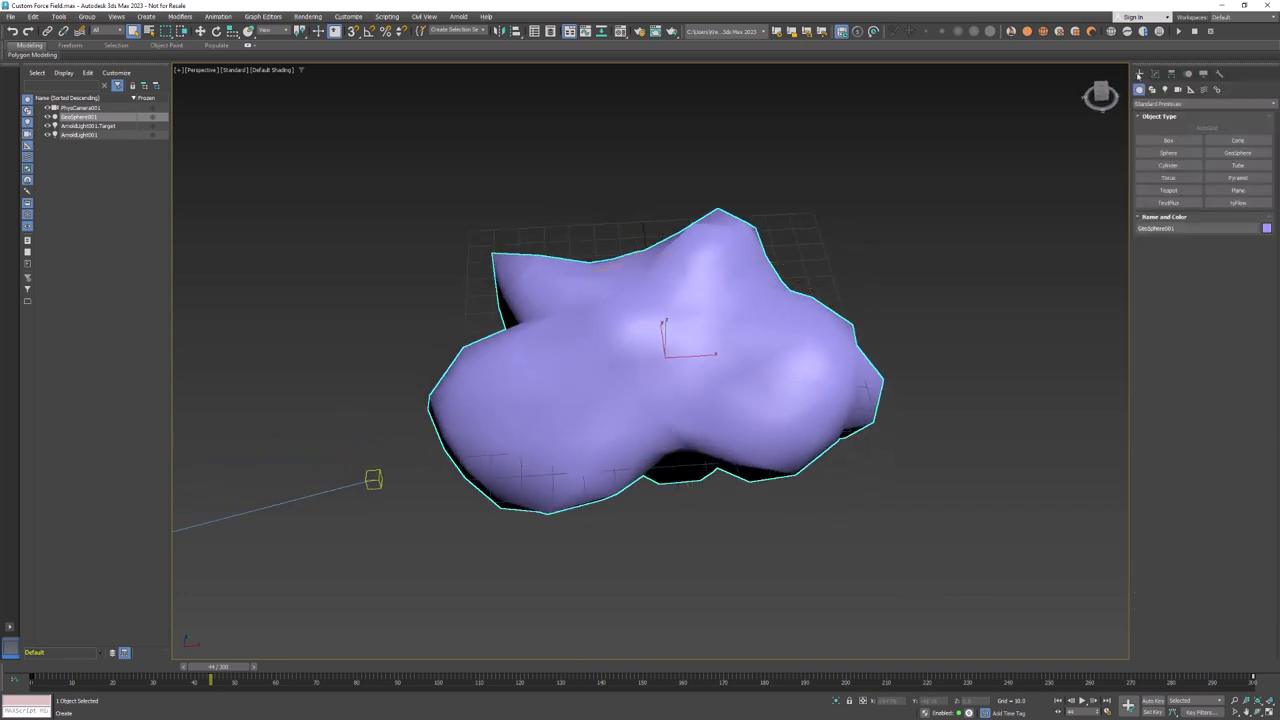
left_click(1200, 104)
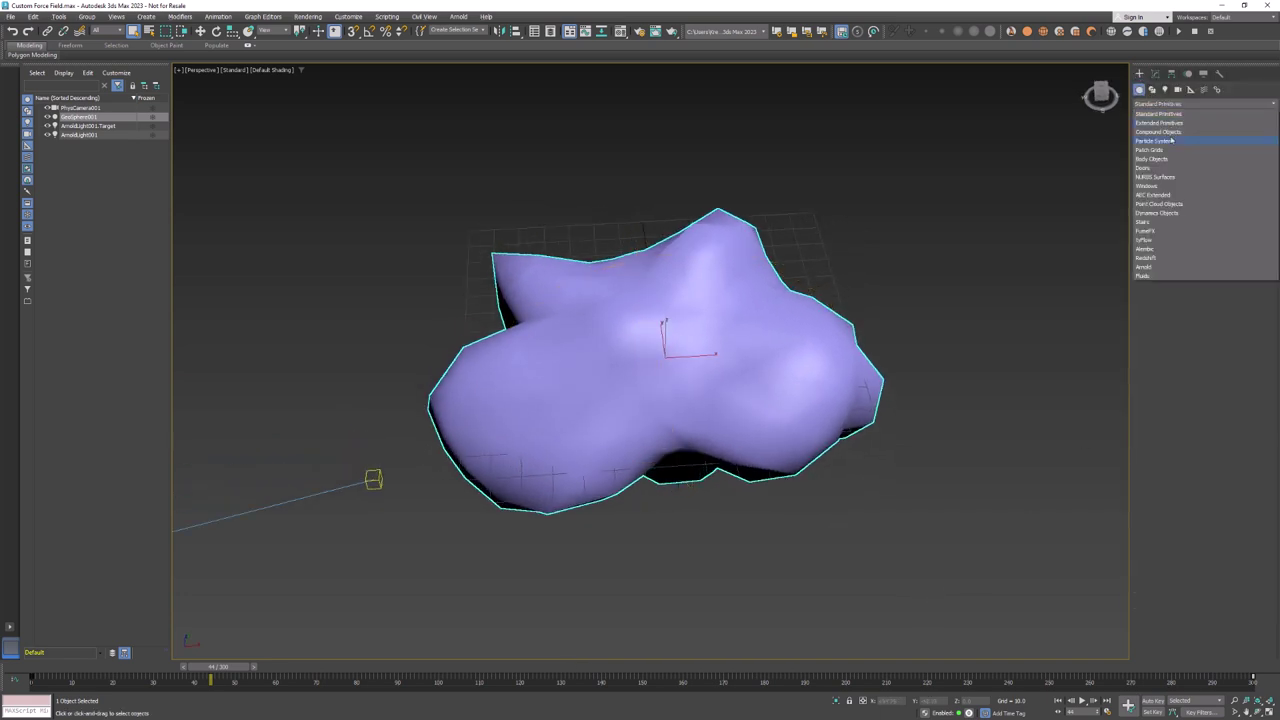
left_click(1148, 230)
left_click(1178, 153)
left_click_drag(943, 456, 1060, 534)
left_click(1155, 73)
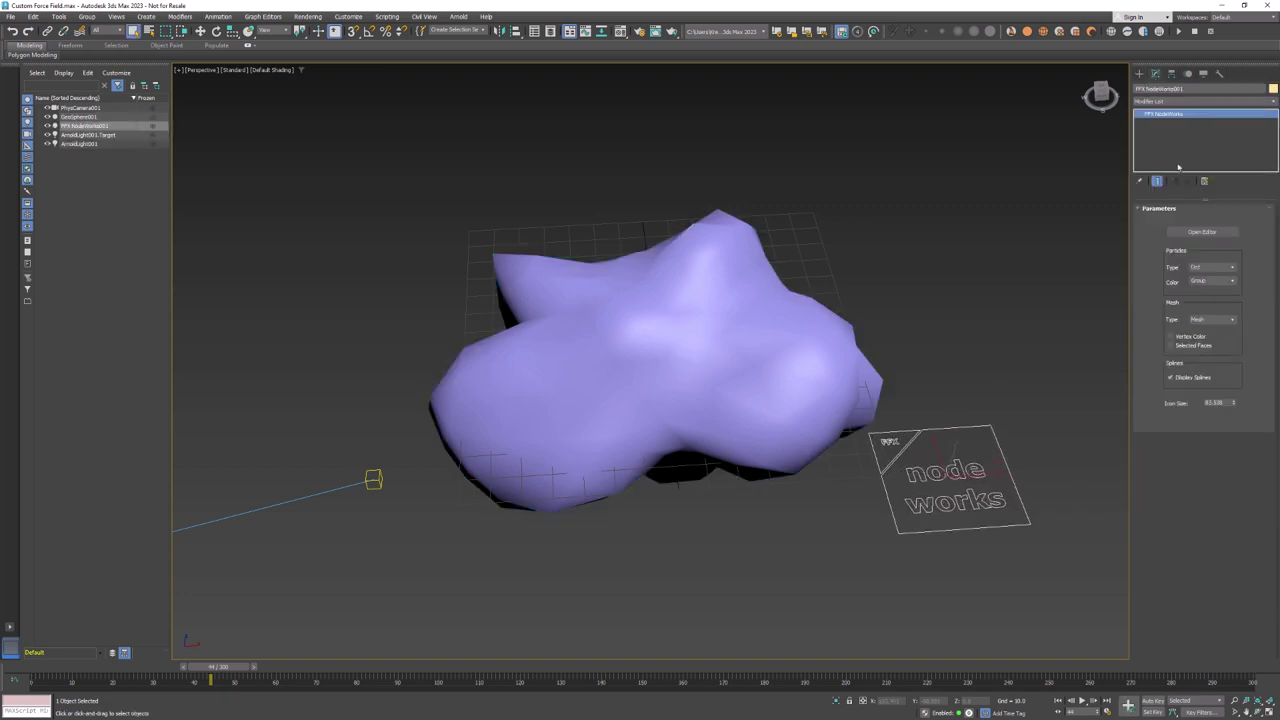
left_click(1202, 231)
Add an Initialize Grid node with Use Smoke disabled, and arrange the editor window so the geosphere stays visible beside it
right_click(350, 275)
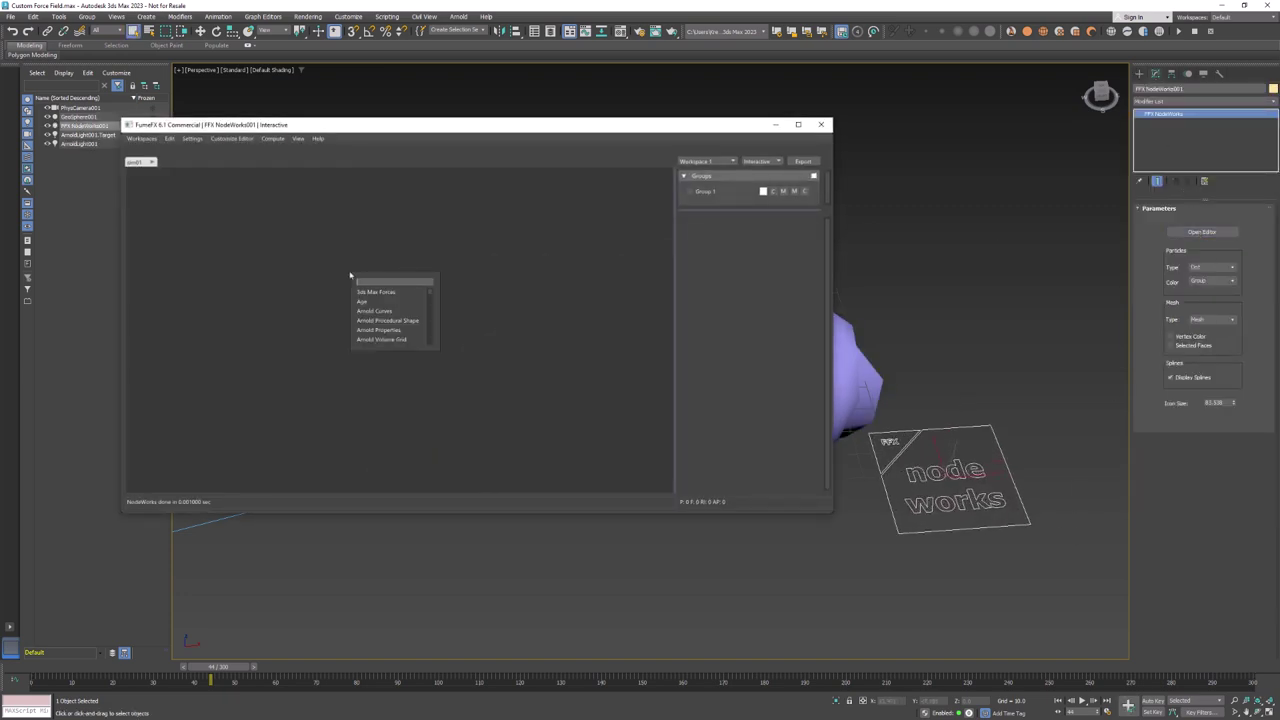
left_click(365, 289)
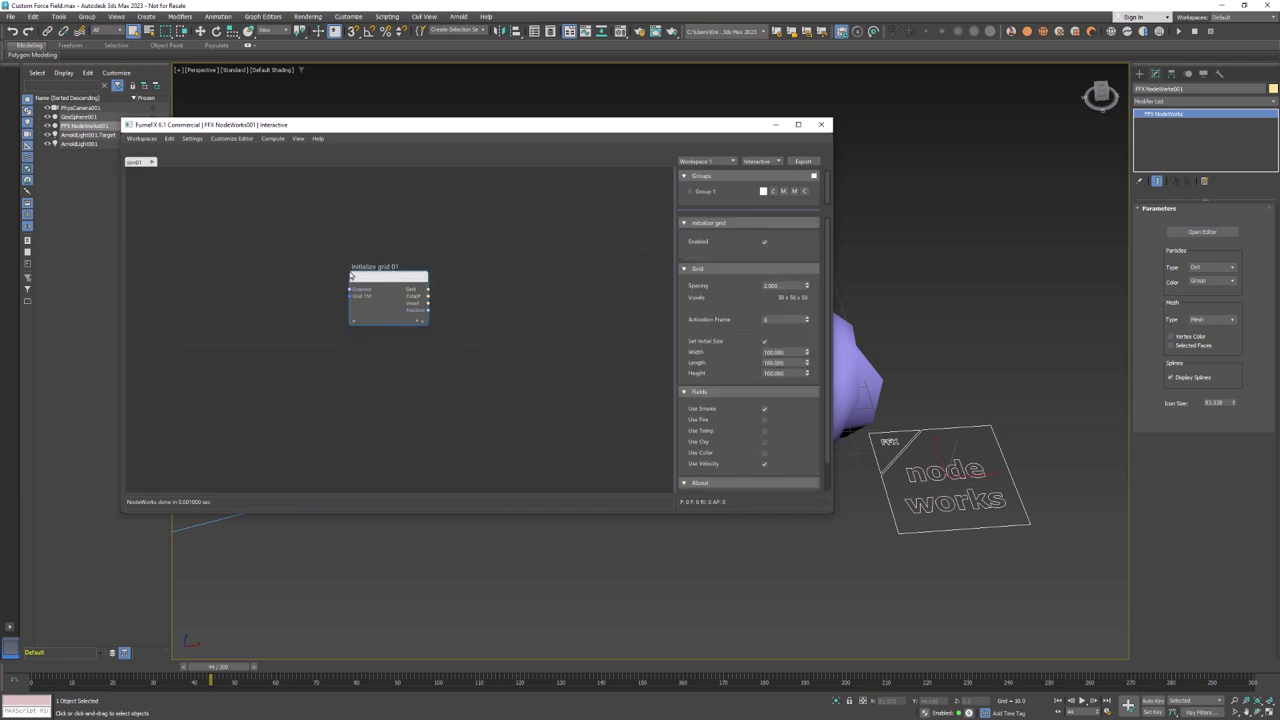
left_click_drag(369, 281, 254, 257)
left_click_drag(645, 140, 575, 126)
left_click_drag(763, 503, 580, 644)
left_click_drag(473, 116, 445, 69)
left_click(481, 350)
left_click_drag(548, 604, 584, 666)
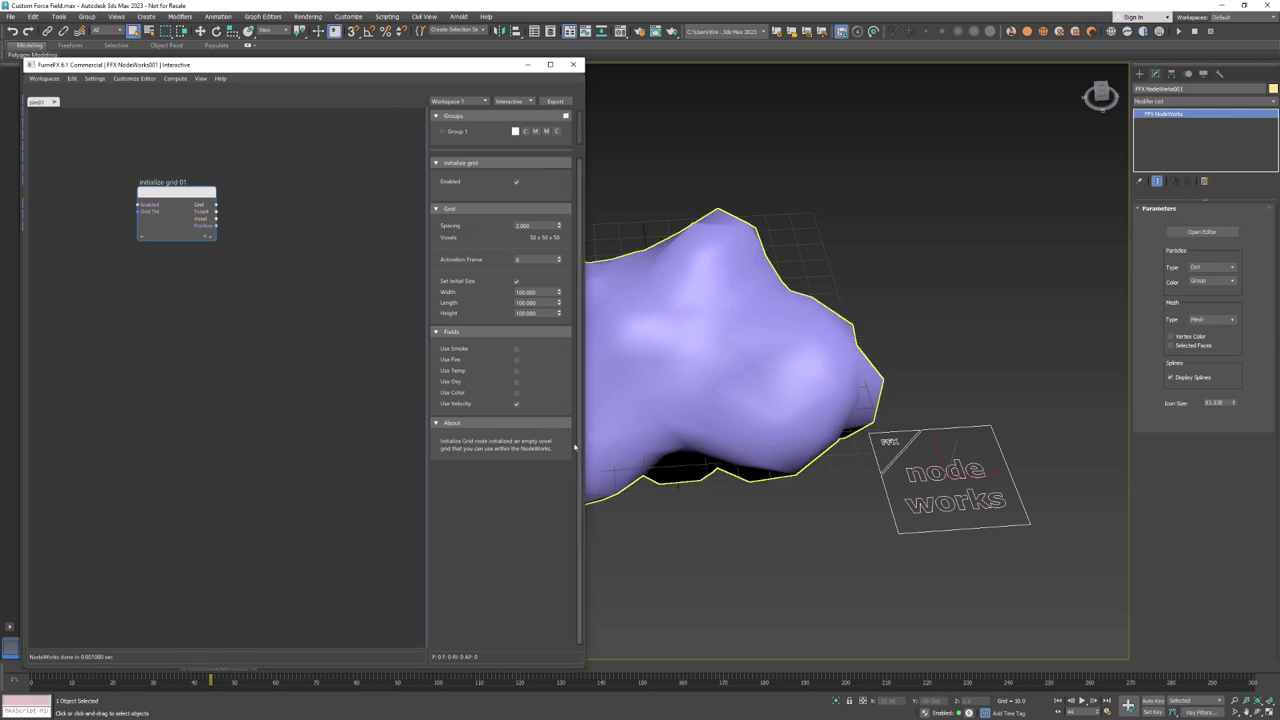
Set the initialize grid's width, length and height to 300 and its spacing to 4
middle_click_drag(719, 303, 889, 317, "alt")
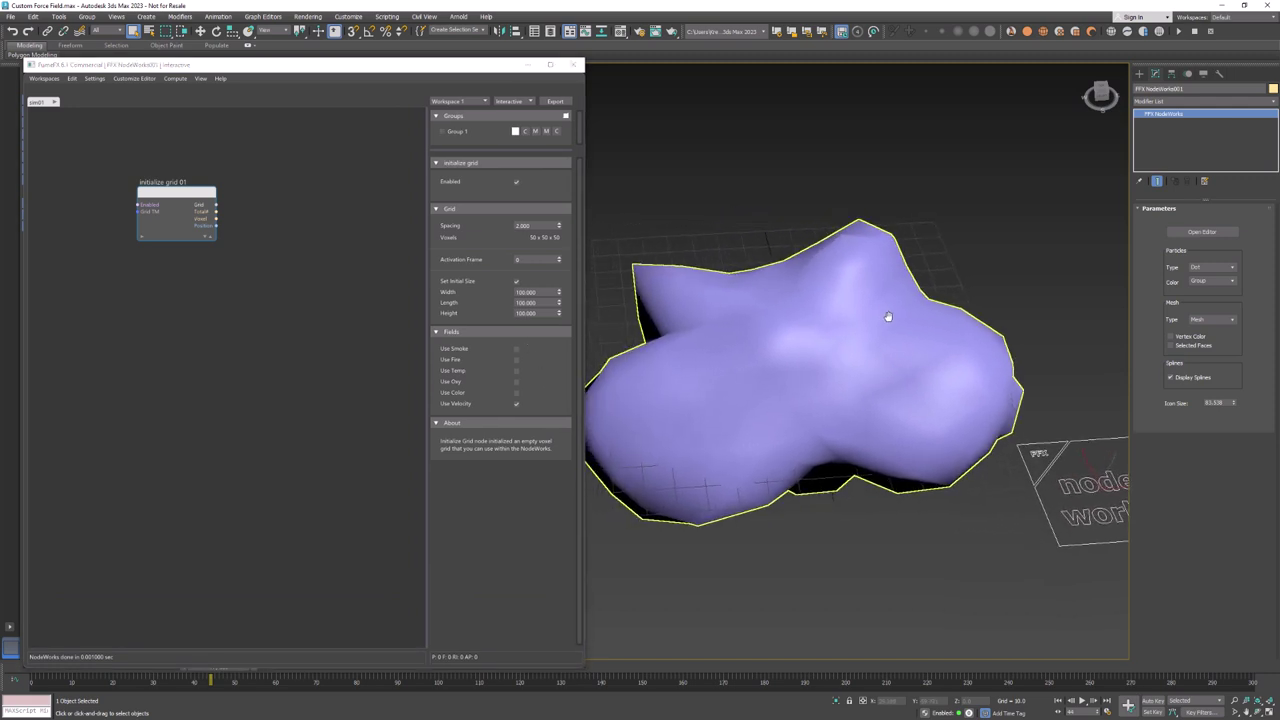
double_click(528, 292)
type("300")
key("Tab")
type("300")
key("Tab")
type("300")
key("Tab")
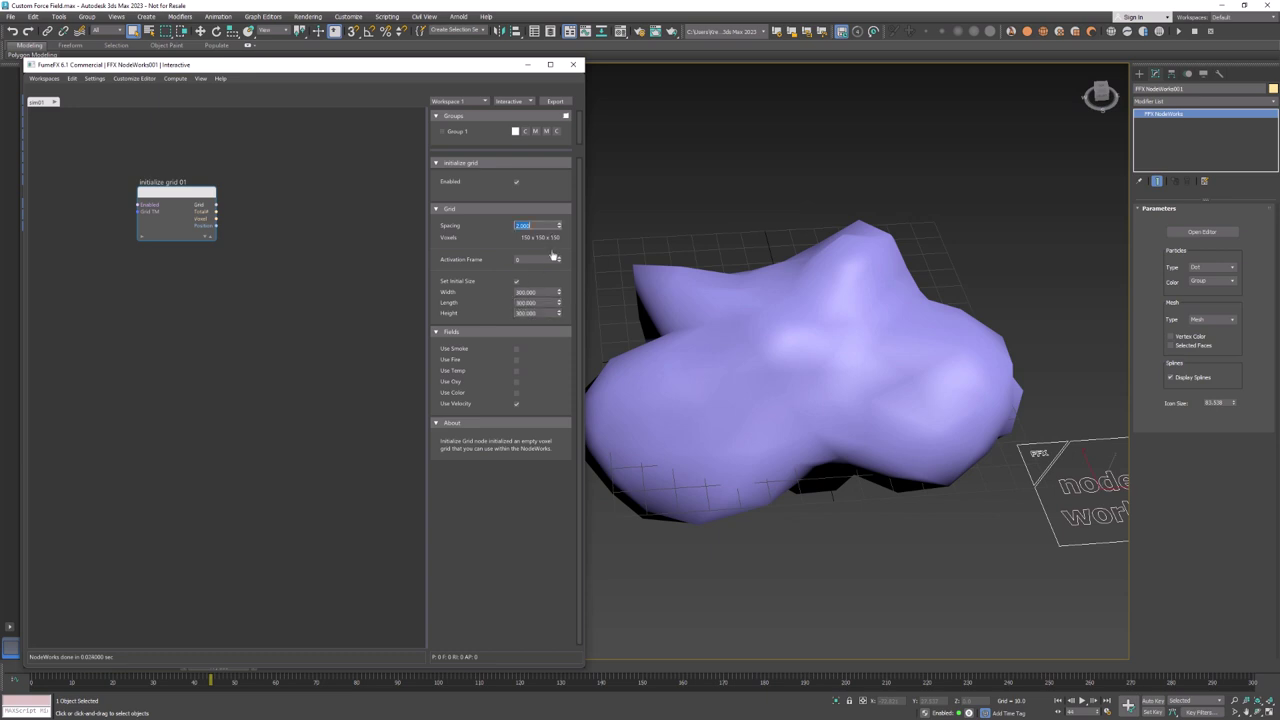
type("4")
key("Return")
left_click_drag(266, 64, 250, 58)
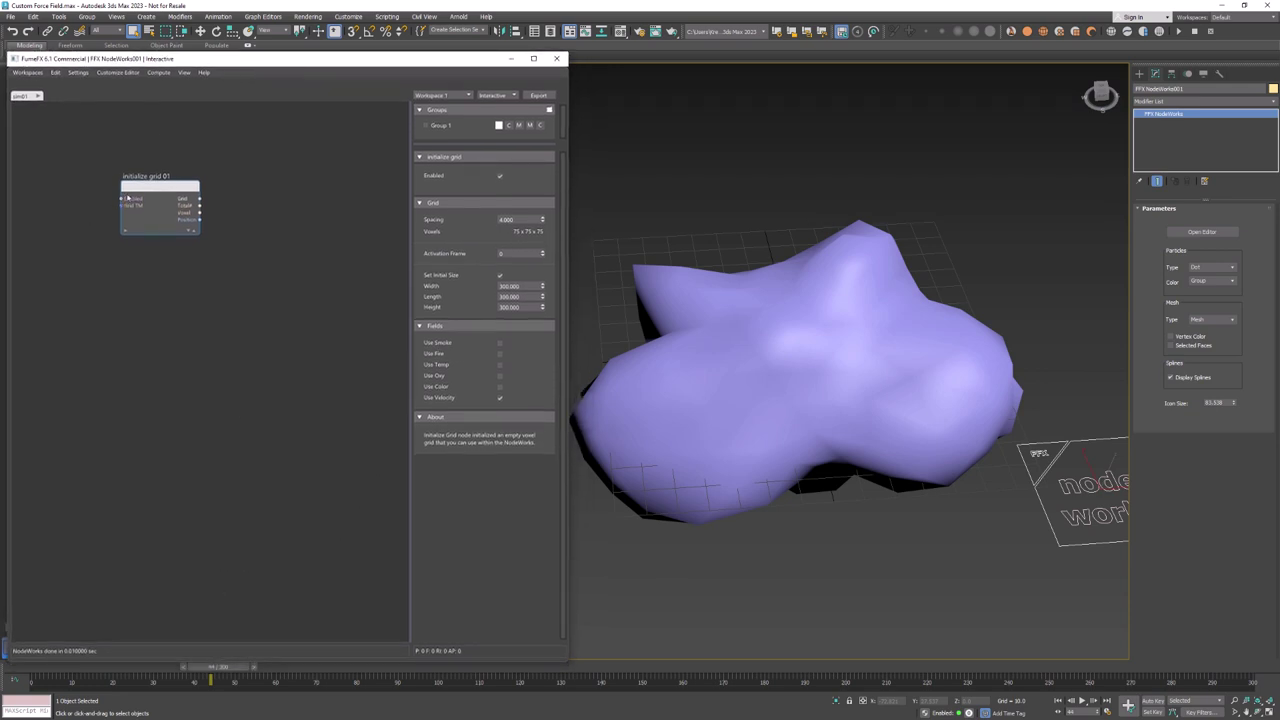
Add a Display Grid node below the initialize grid node and inspect the grid bounds around the geosphere
left_click_drag(130, 196, 65, 196)
right_click(83, 282)
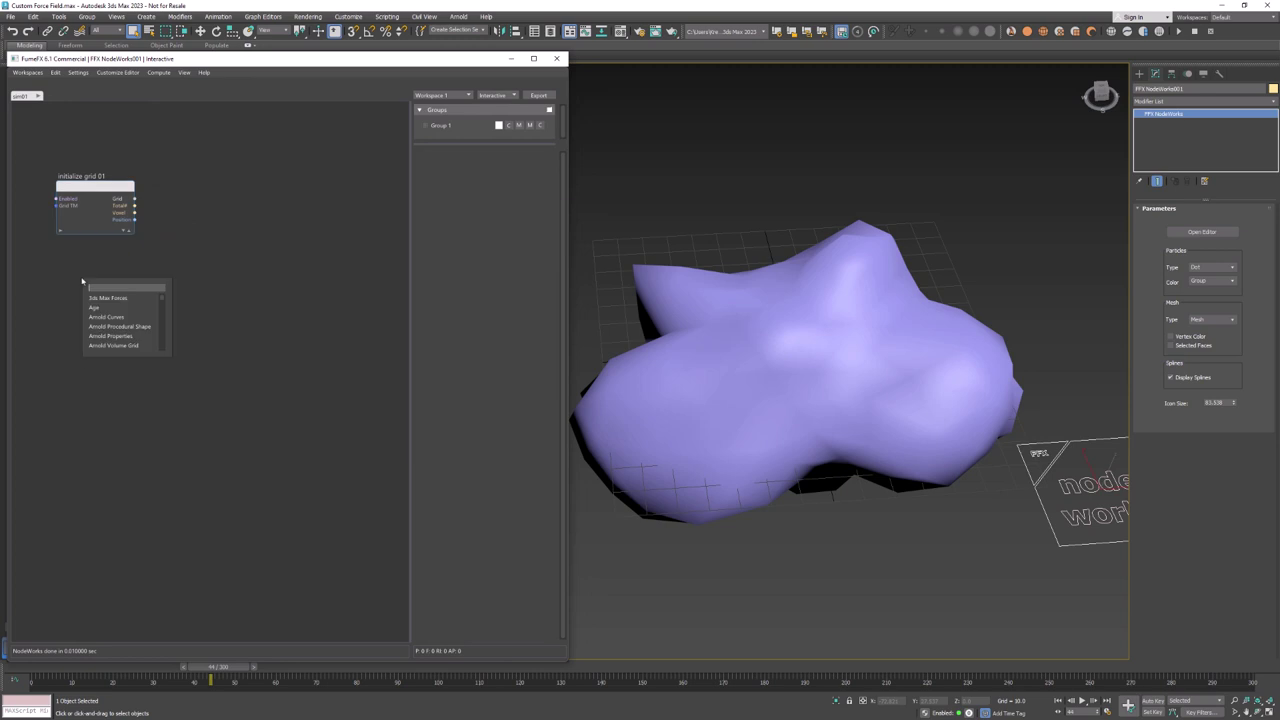
type("disp")
key("Down")
key("Down")
key("Down")
key("Return")
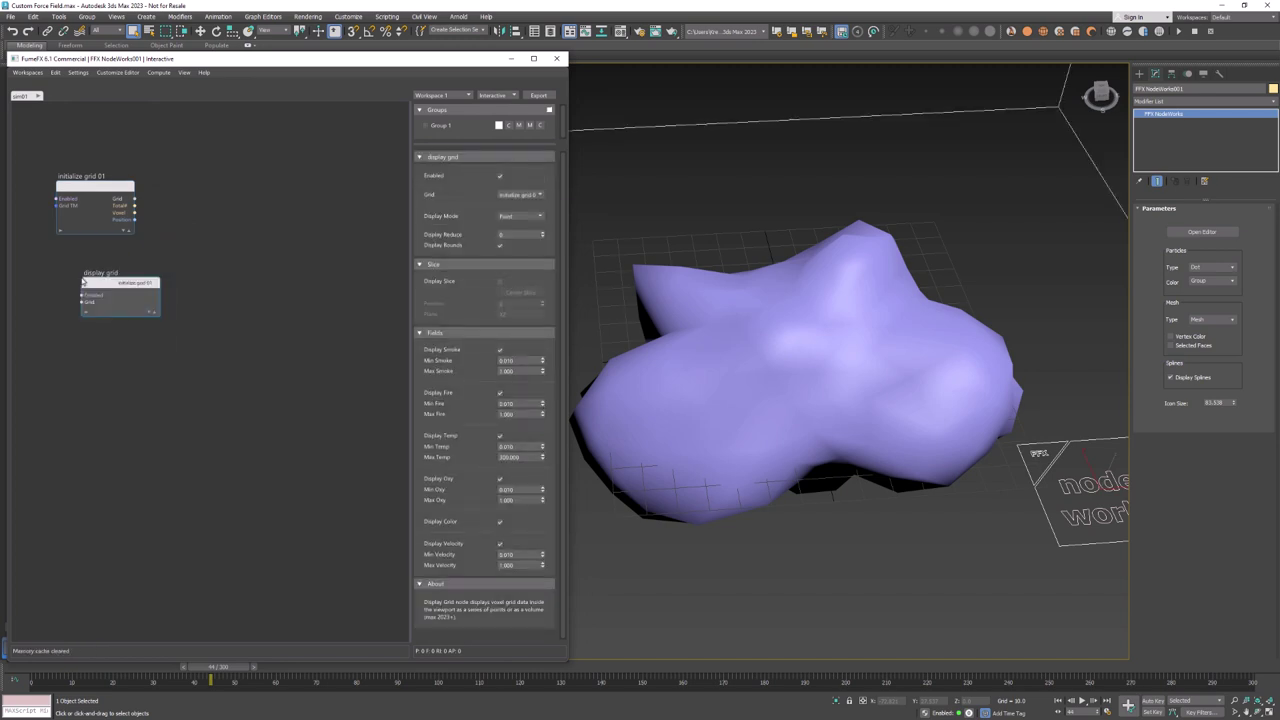
scroll(818, 254, "down", 10)
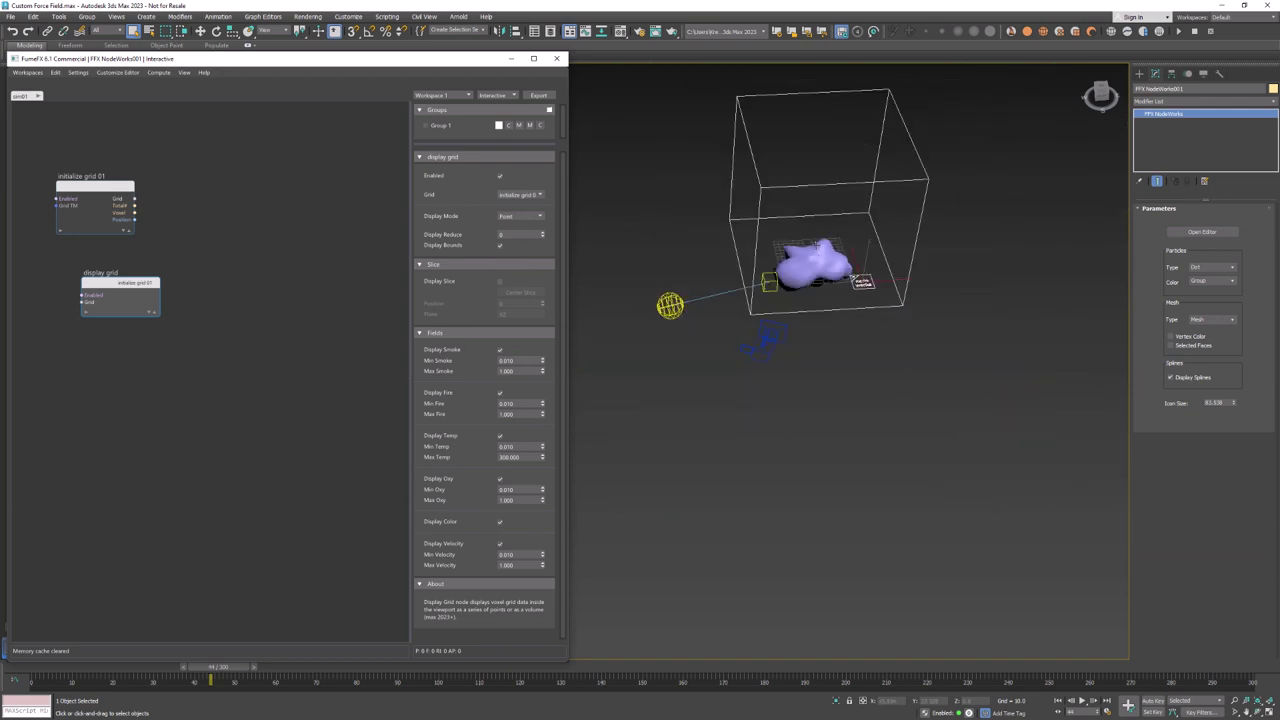
scroll(820, 256, "up", 5)
middle_click_drag(820, 260, 856, 207, "alt")
scroll(822, 258, "up", 5)
Create a Point helper in front of the grid with its Cross display enabled and a larger marker size
left_click(1139, 74)
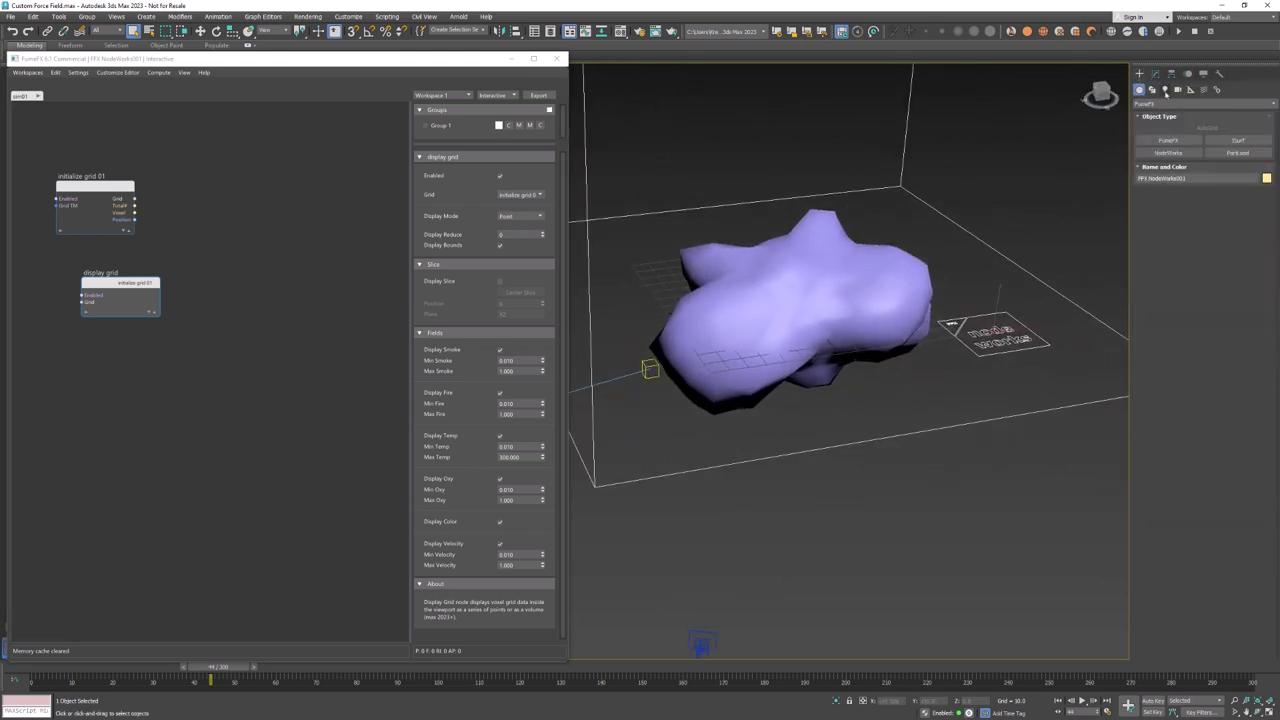
left_click(1190, 90)
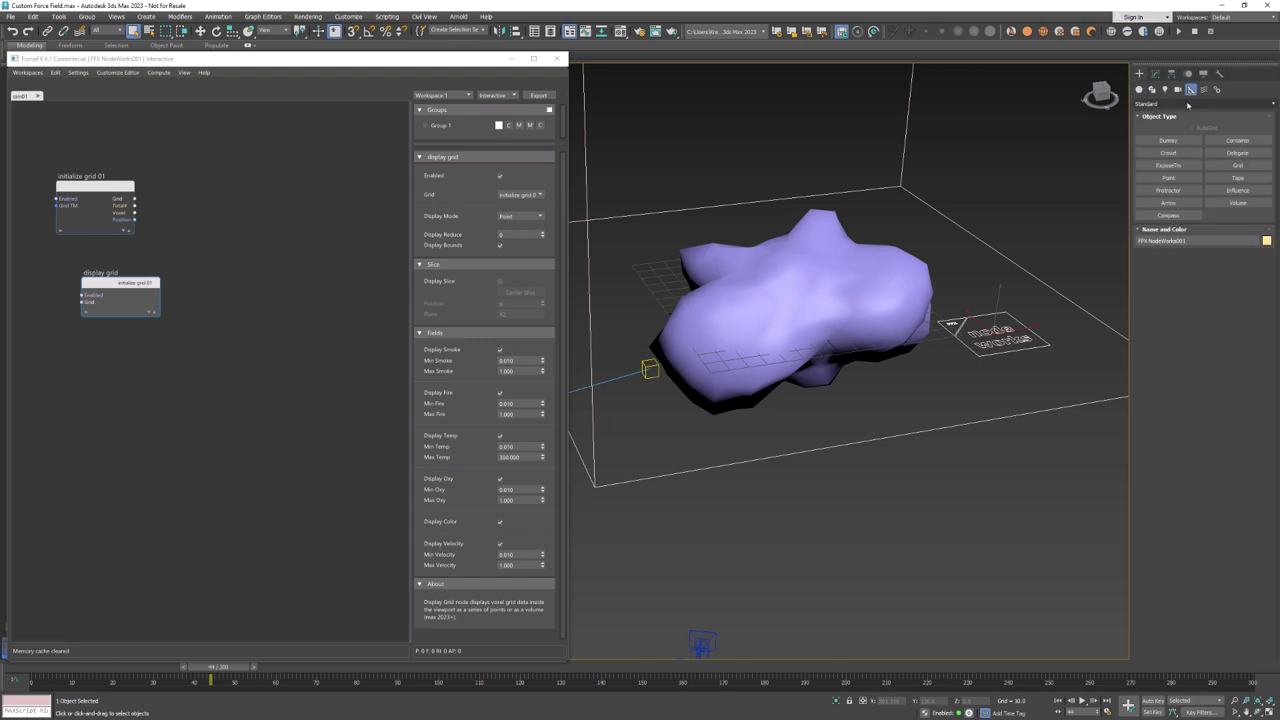
scroll(1020, 260, "down", 4)
middle_click_drag(1000, 300, 919, 324)
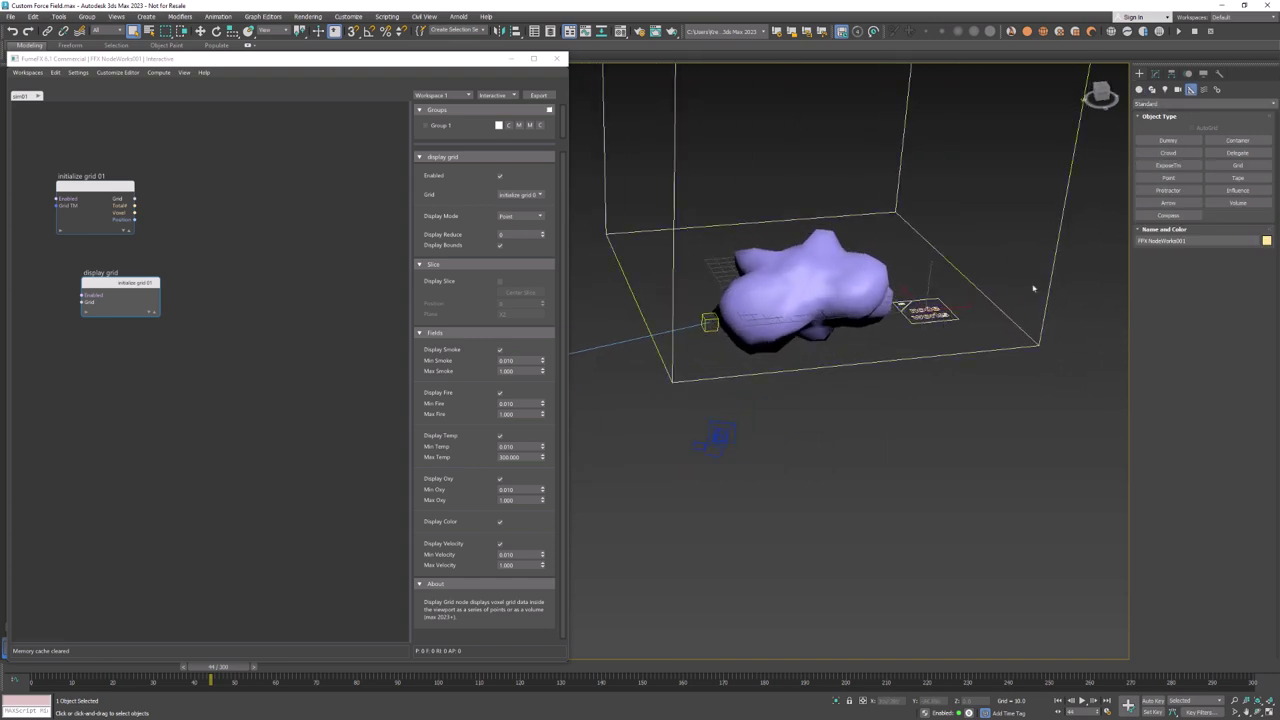
left_click(1170, 178)
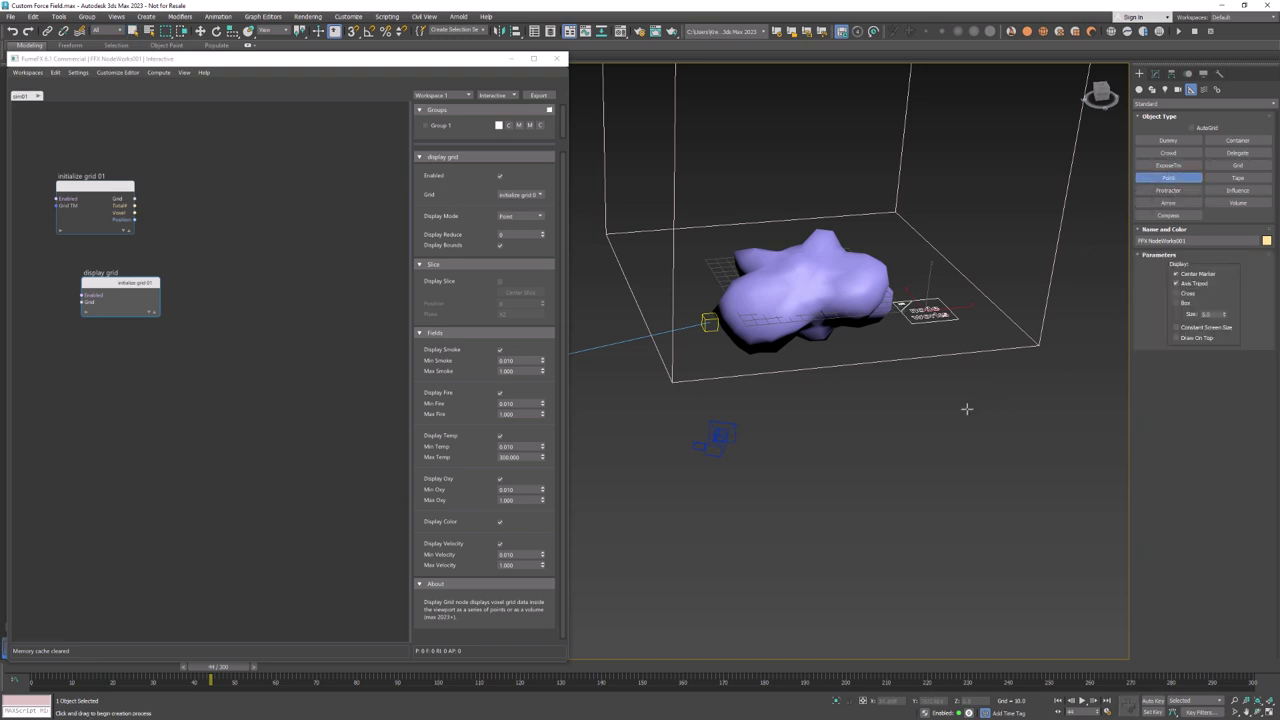
left_click_drag(903, 391, 876, 407)
left_click(1155, 75)
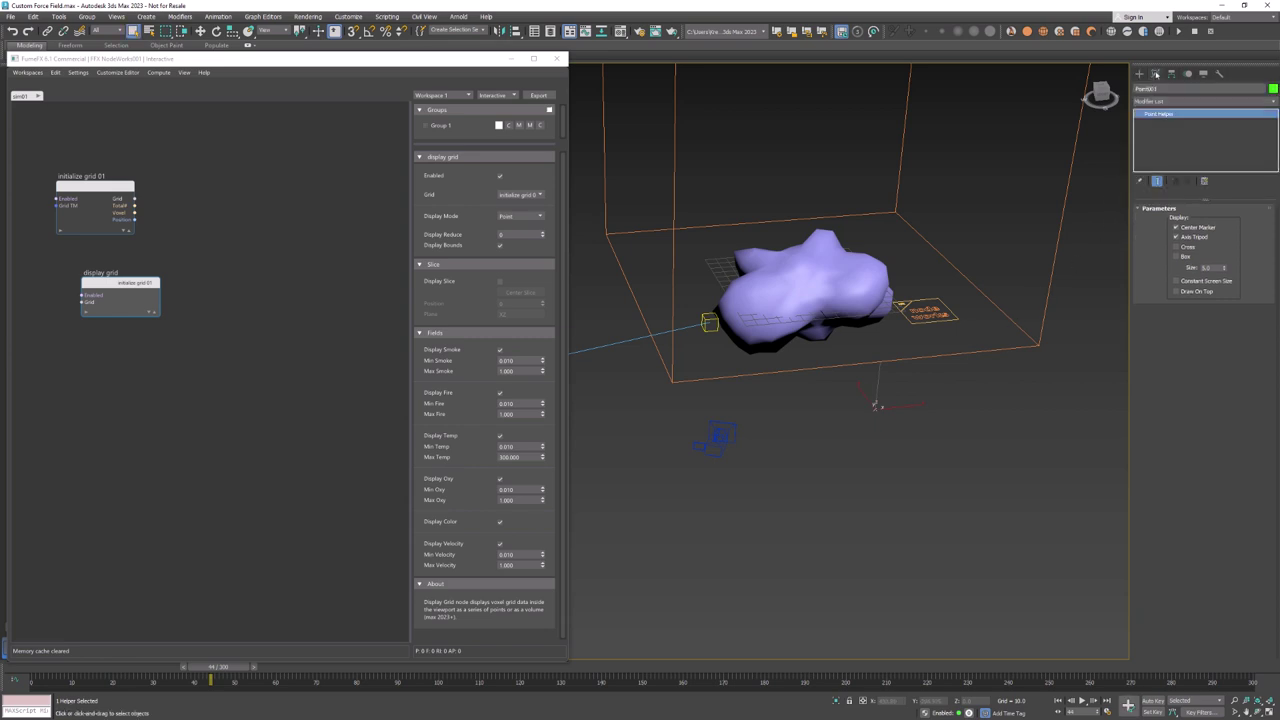
left_click(1207, 268)
Add an Object Info node that references the point helper and connect its TM output to the initialize grid's Grid TM input
left_click(107, 286)
left_click_drag(117, 186, 262, 176)
double_click(55, 180)
type("obj")
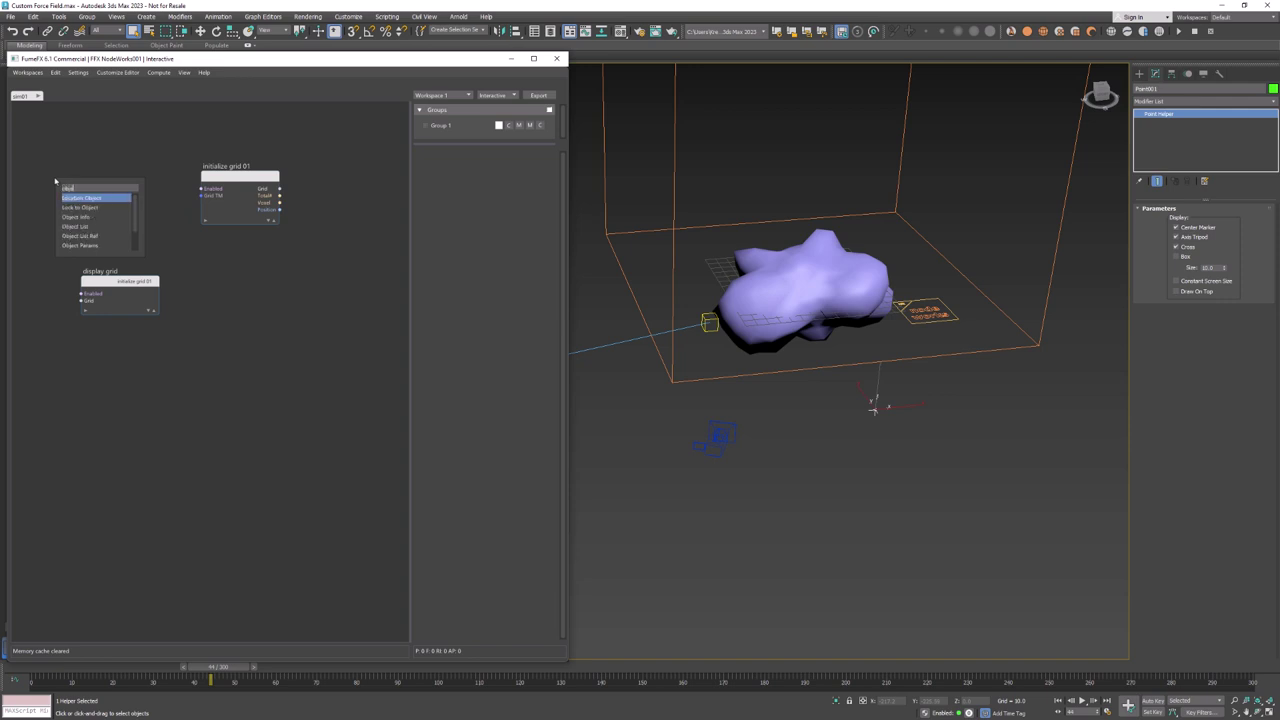
type("ect")
key("Down")
key("Down")
key("Return")
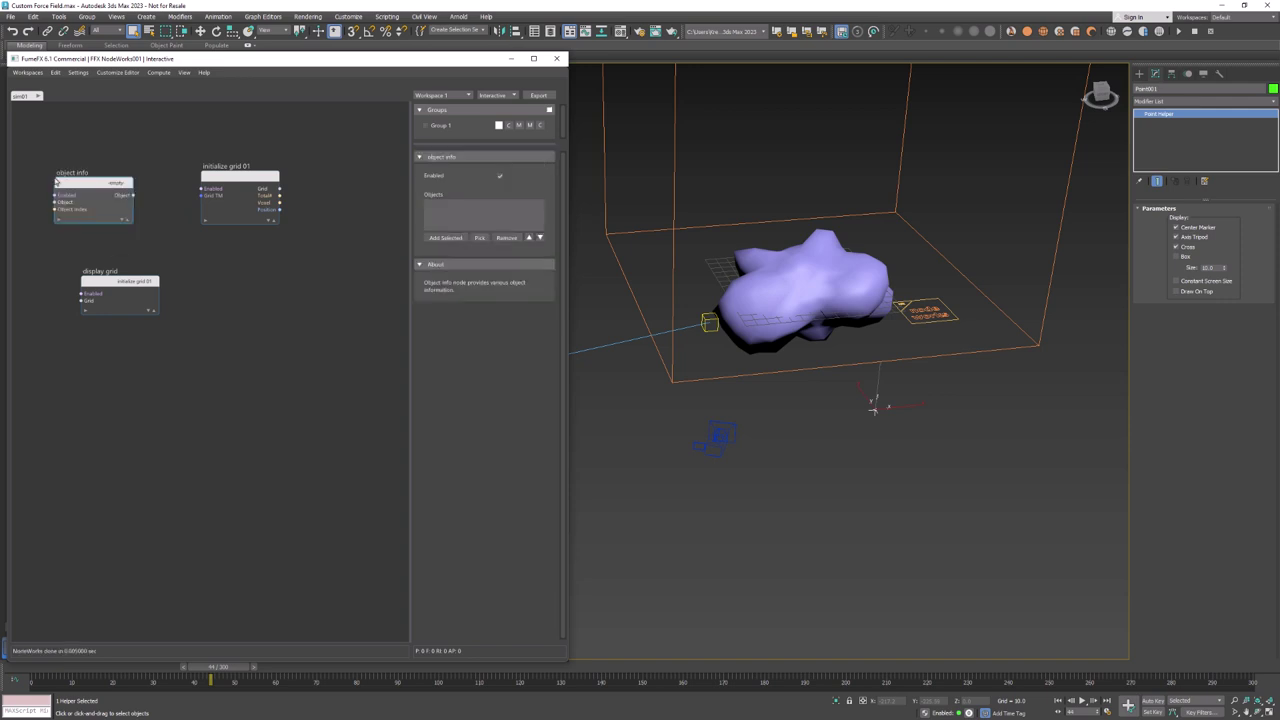
left_click(449, 237)
left_click_drag(116, 188, 92, 181)
left_click_drag(202, 195, 109, 195)
Move the point helper in the orthographic views so that the grid encloses the displaced geosphere
key("r")
key("f")
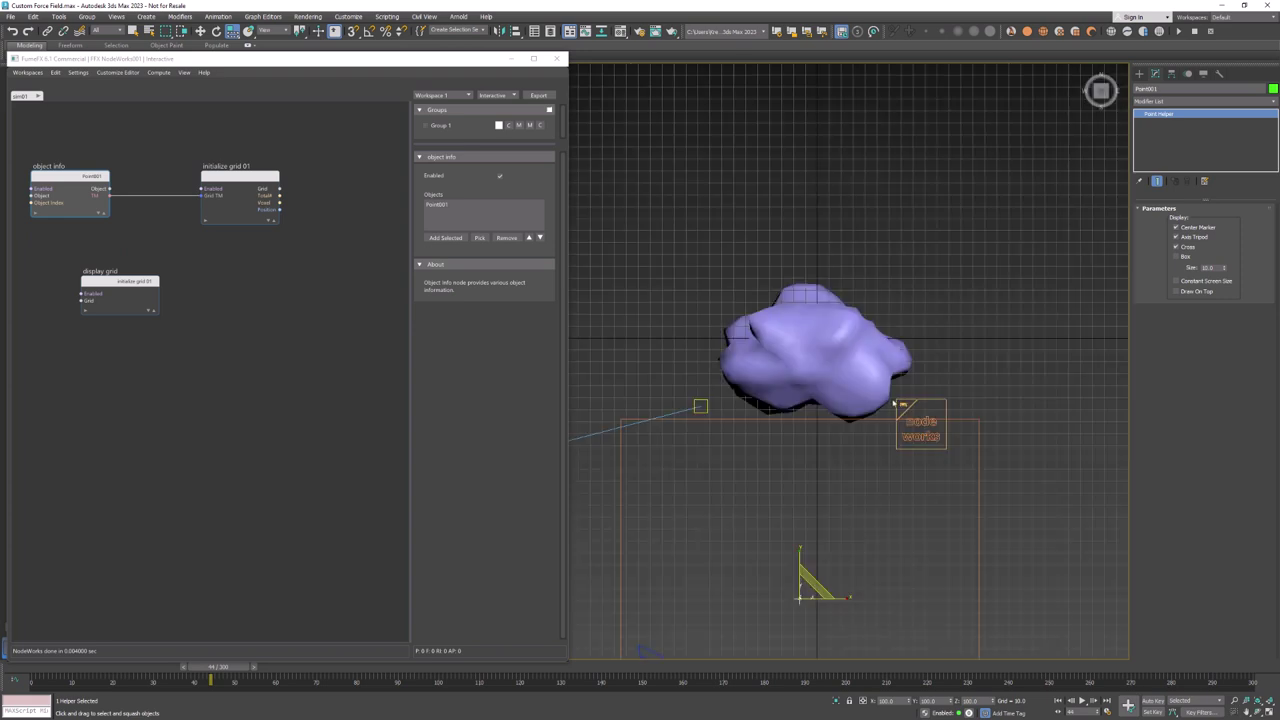
key("w")
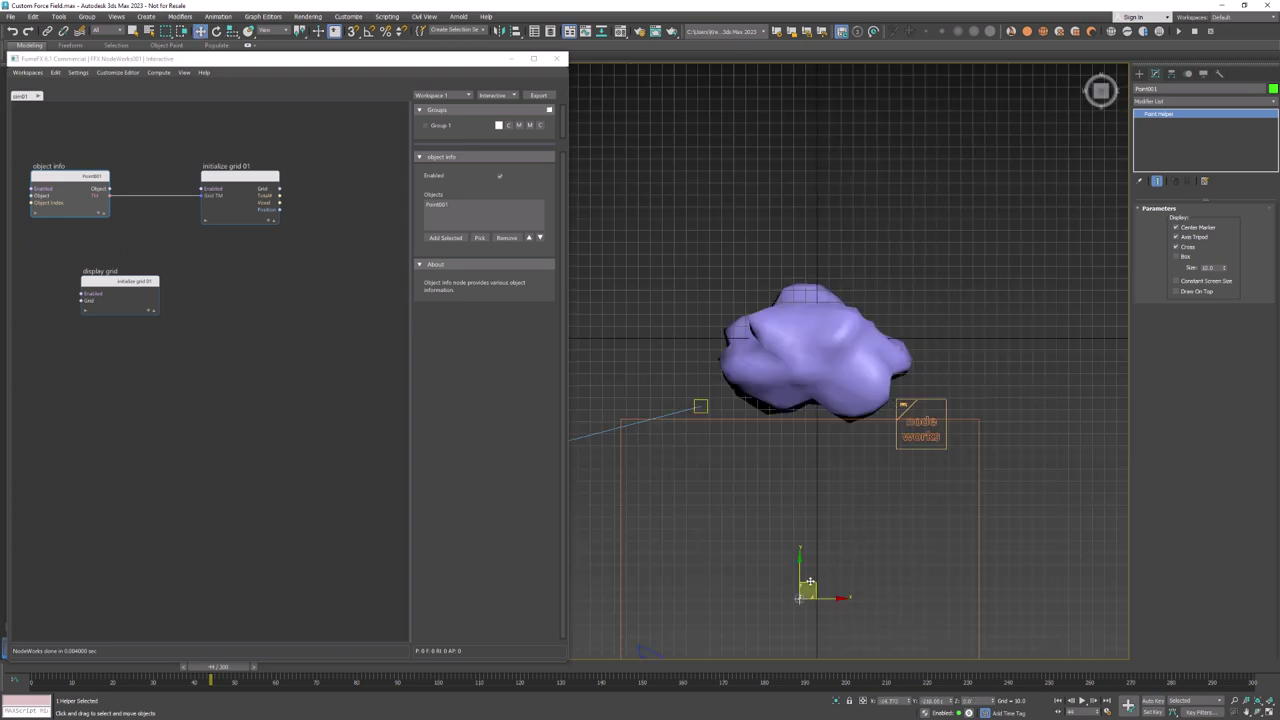
left_click_drag(808, 583, 813, 347)
key("t")
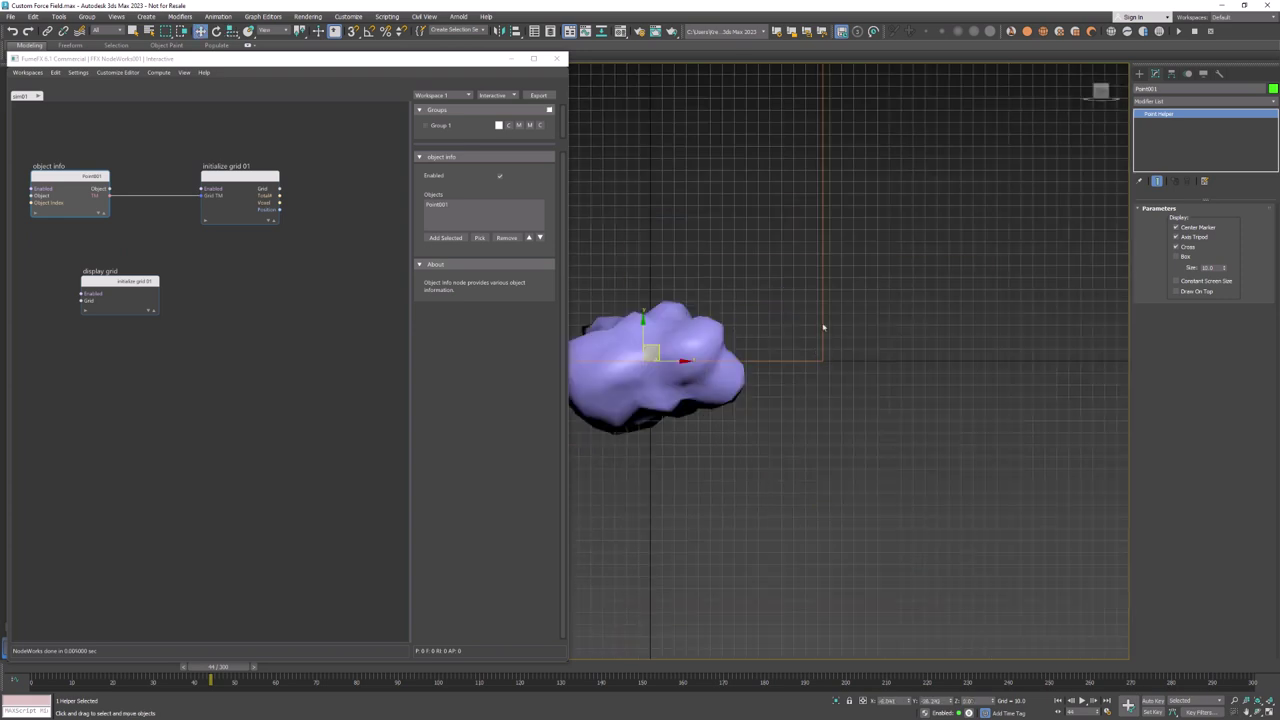
left_click_drag(665, 347, 665, 515)
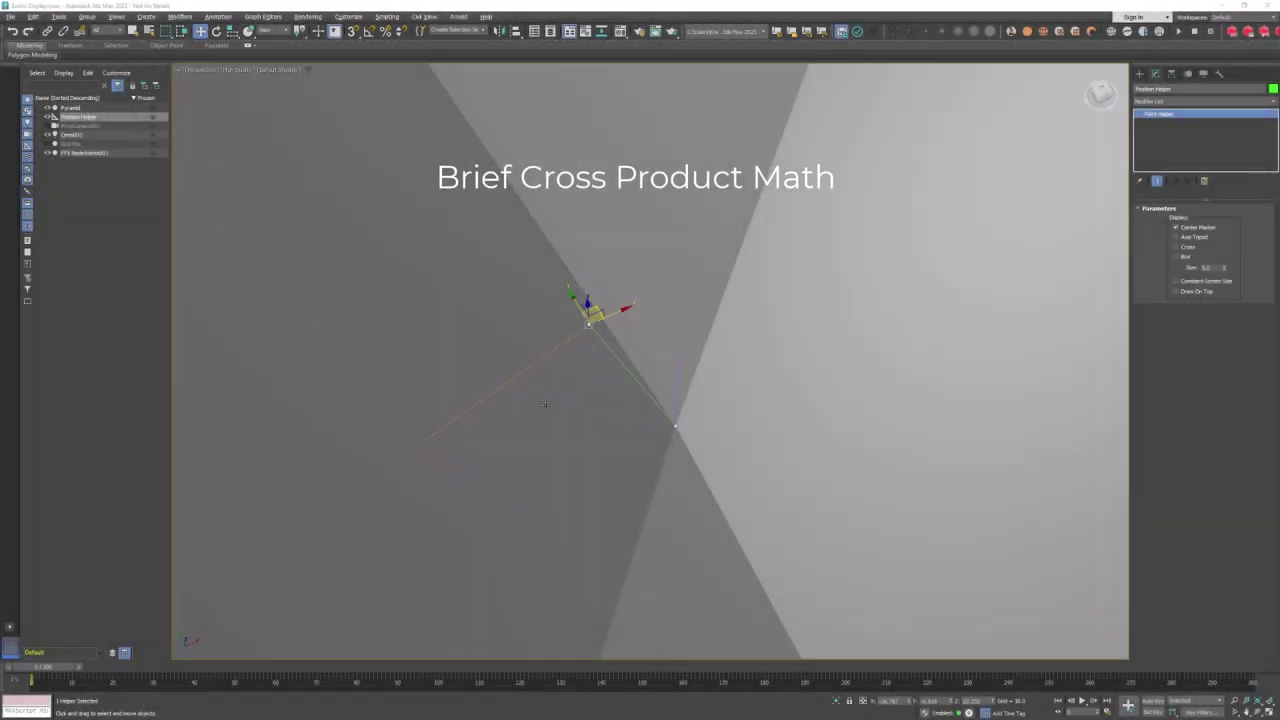
Examine how the cross prod node is wired to the object test and display custom nodes in the swirls scene's NodeWorks editor
middle_click_drag(630, 408, 643, 388, "alt")
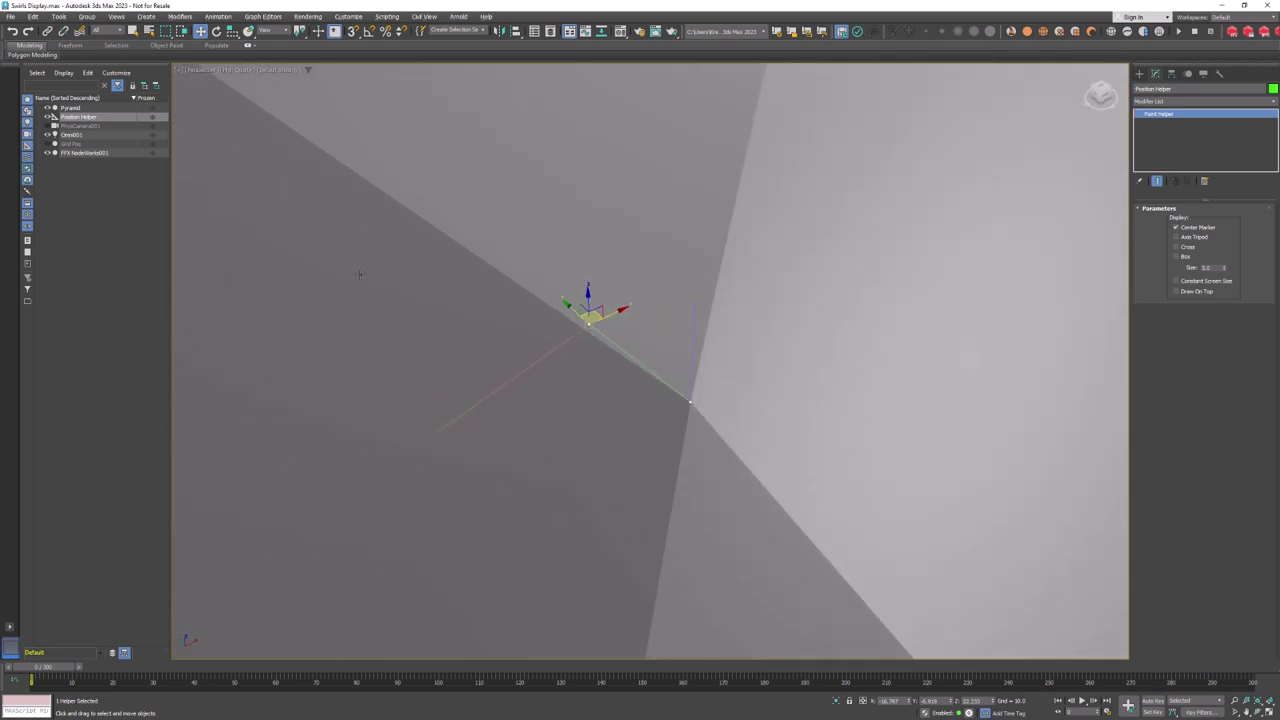
left_click(126, 153)
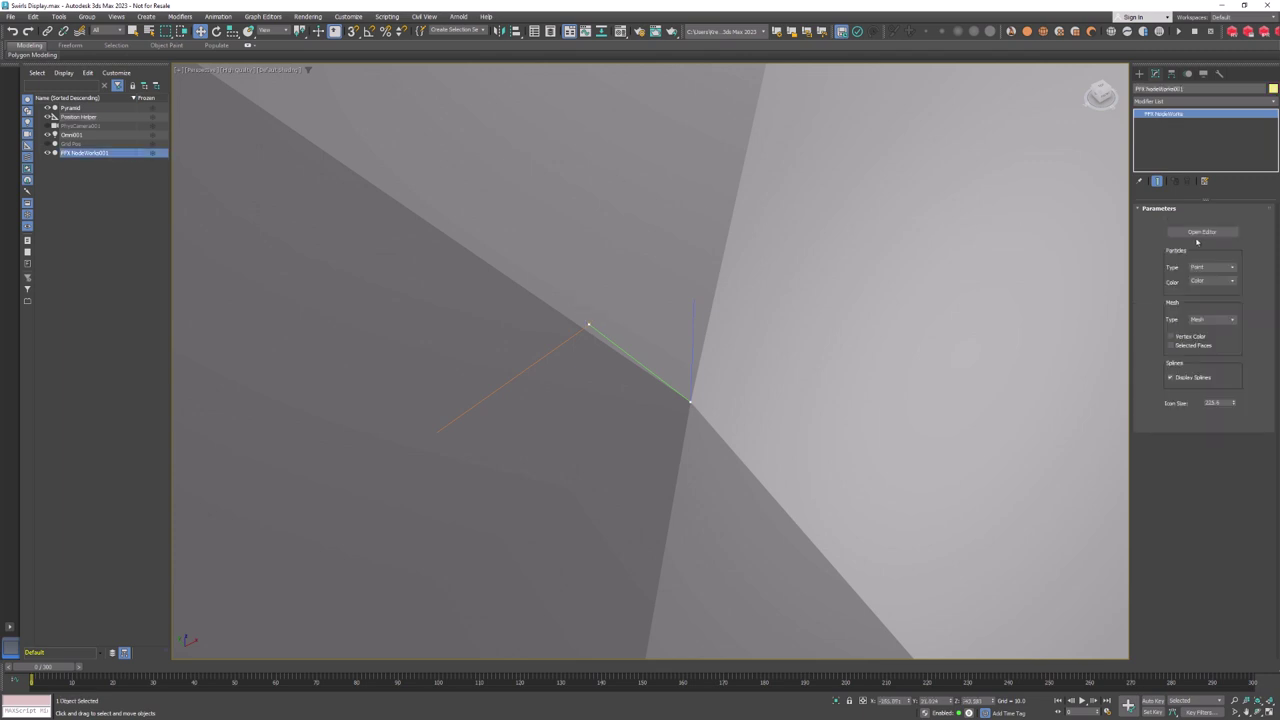
left_click(1199, 233)
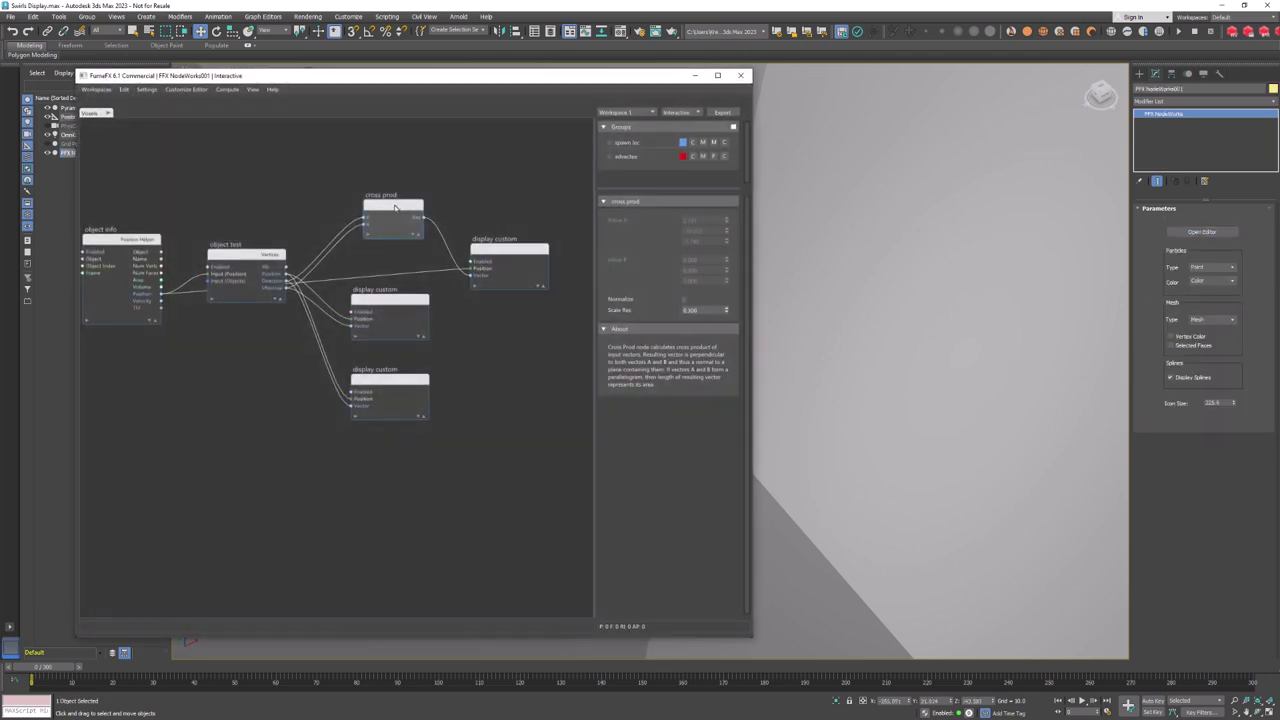
left_click_drag(395, 207, 387, 198)
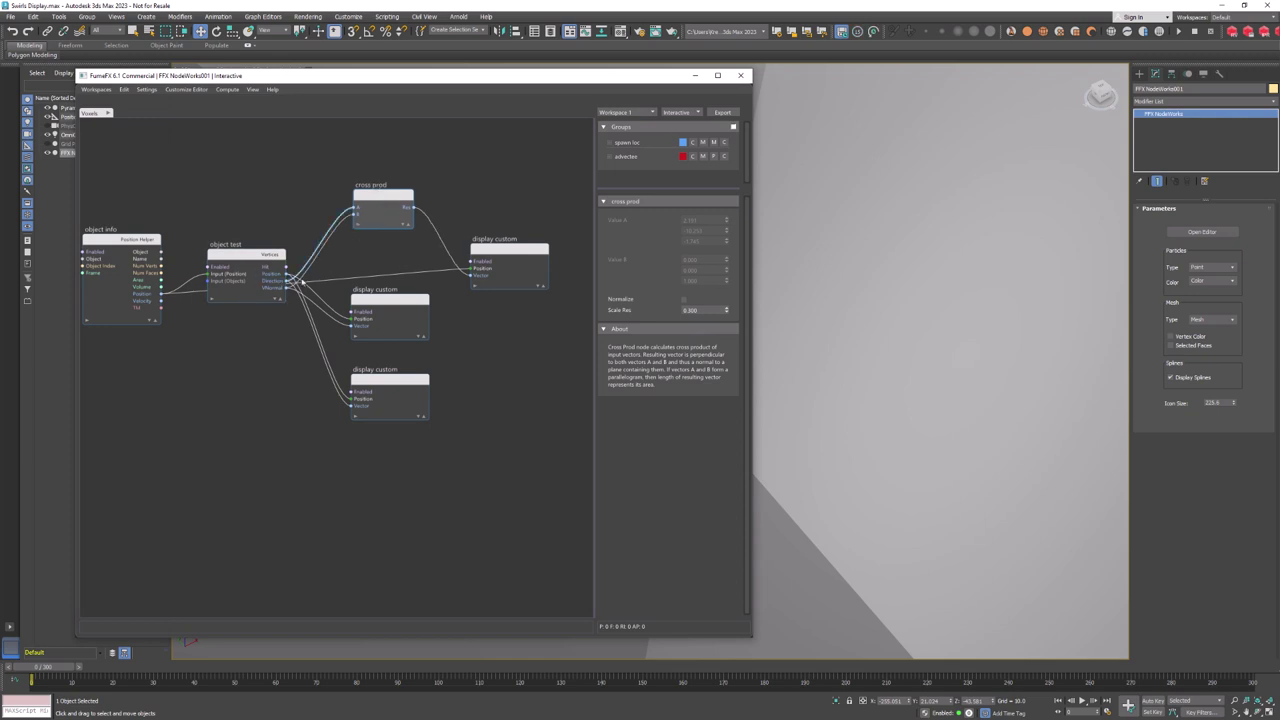
left_click(739, 76)
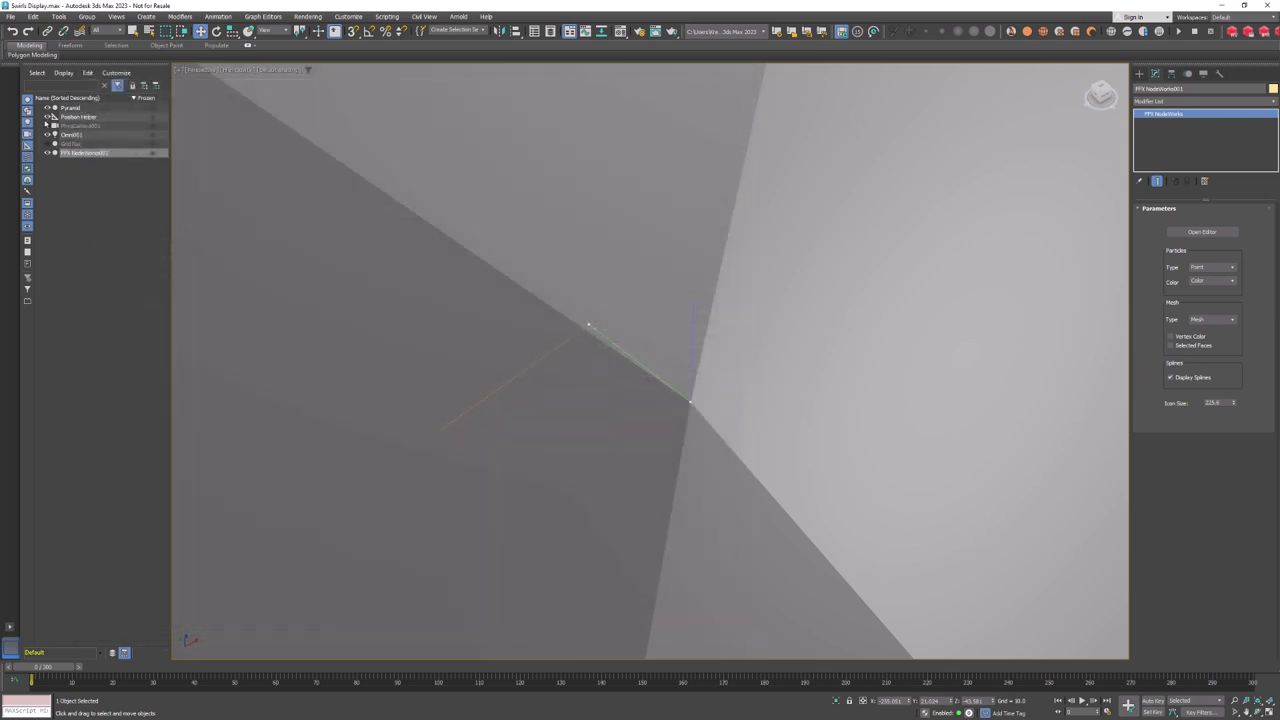
Hide the pyramid, position helper and NodeWorks objects to examine the helper's axes alone, and show them again
left_click(47, 117)
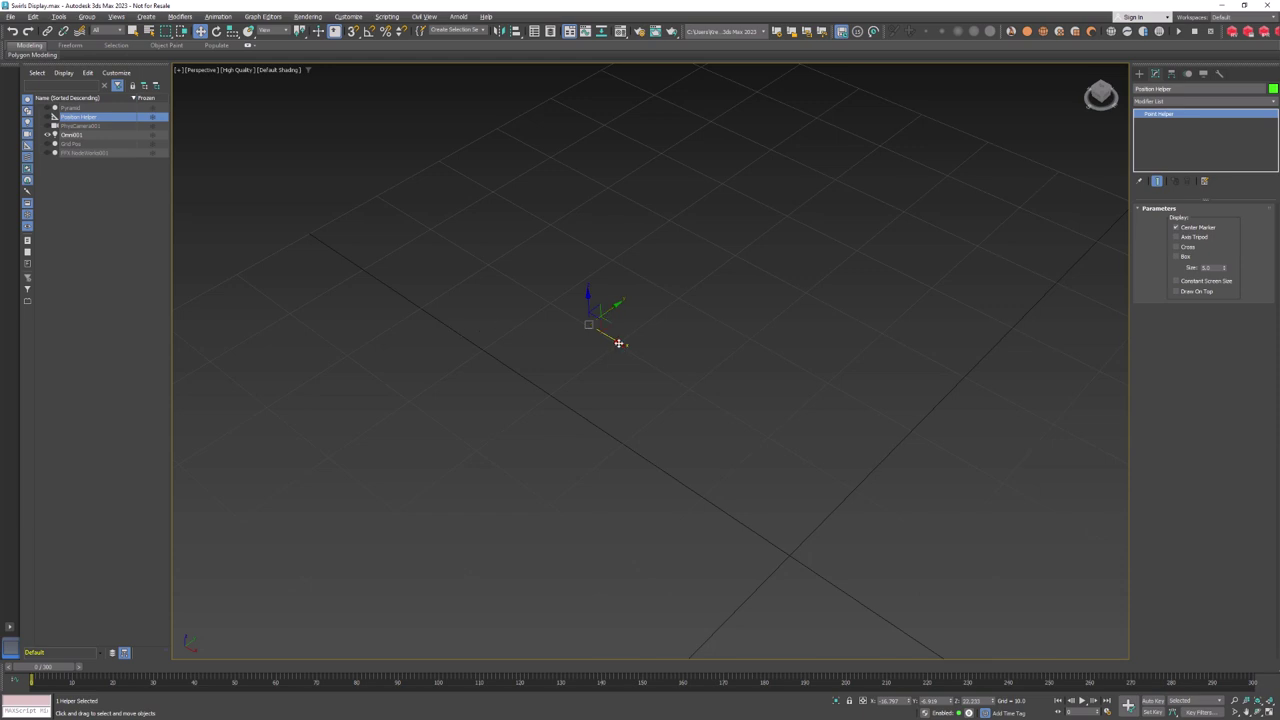
middle_click_drag(616, 341, 642, 361, "alt")
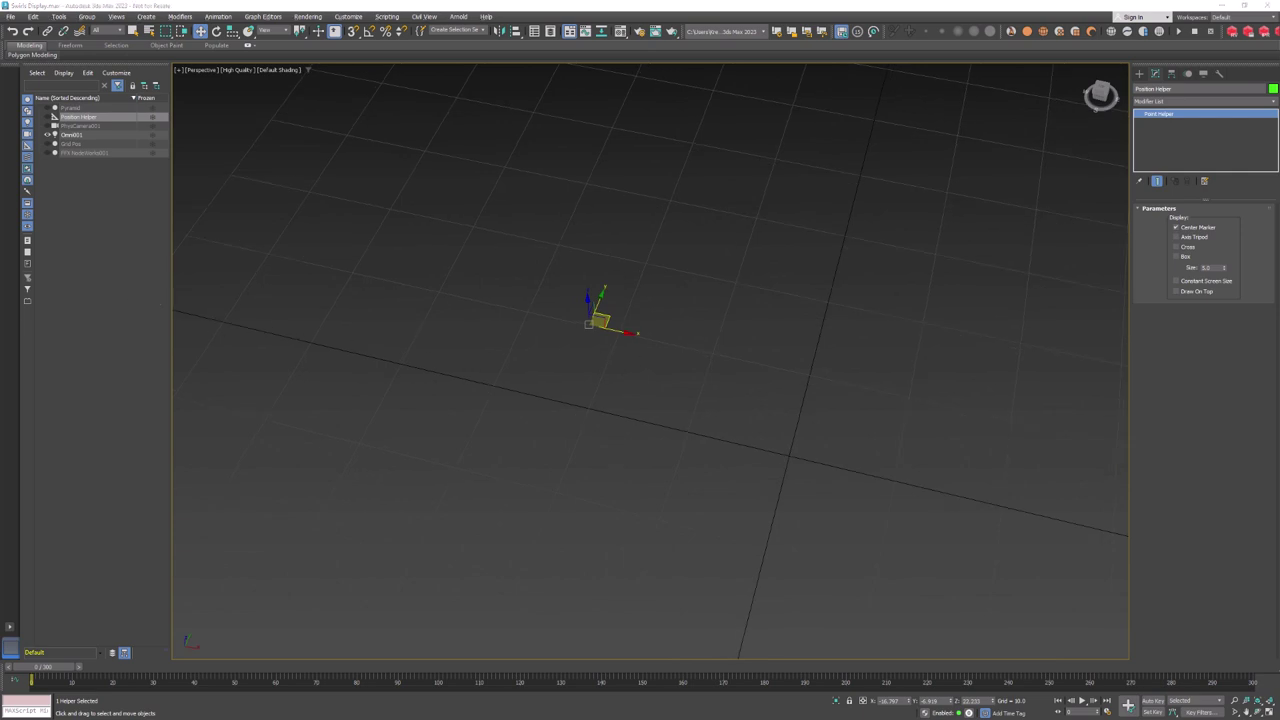
left_click(47, 107)
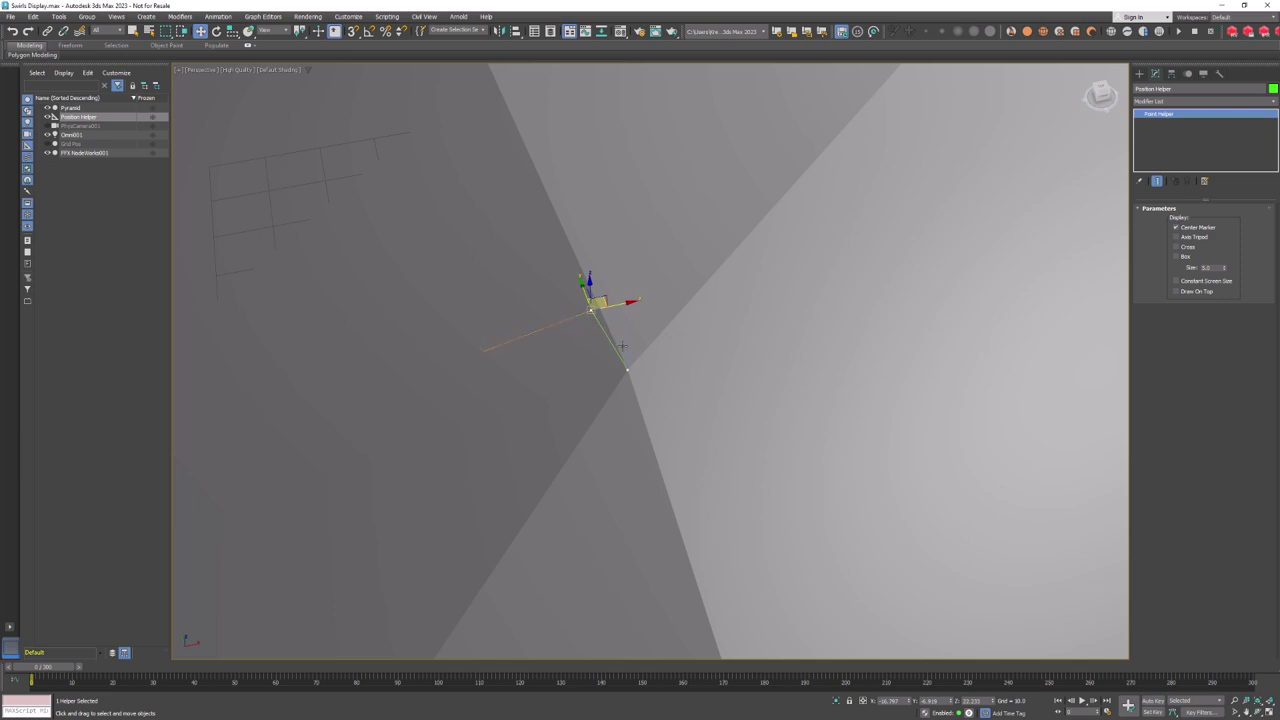
Move the Position Helper farther from the pyramid's corner to see how the displayed vectors respond
middle_click_drag(622, 345, 594, 313, "alt")
left_click_drag(583, 285, 552, 268)
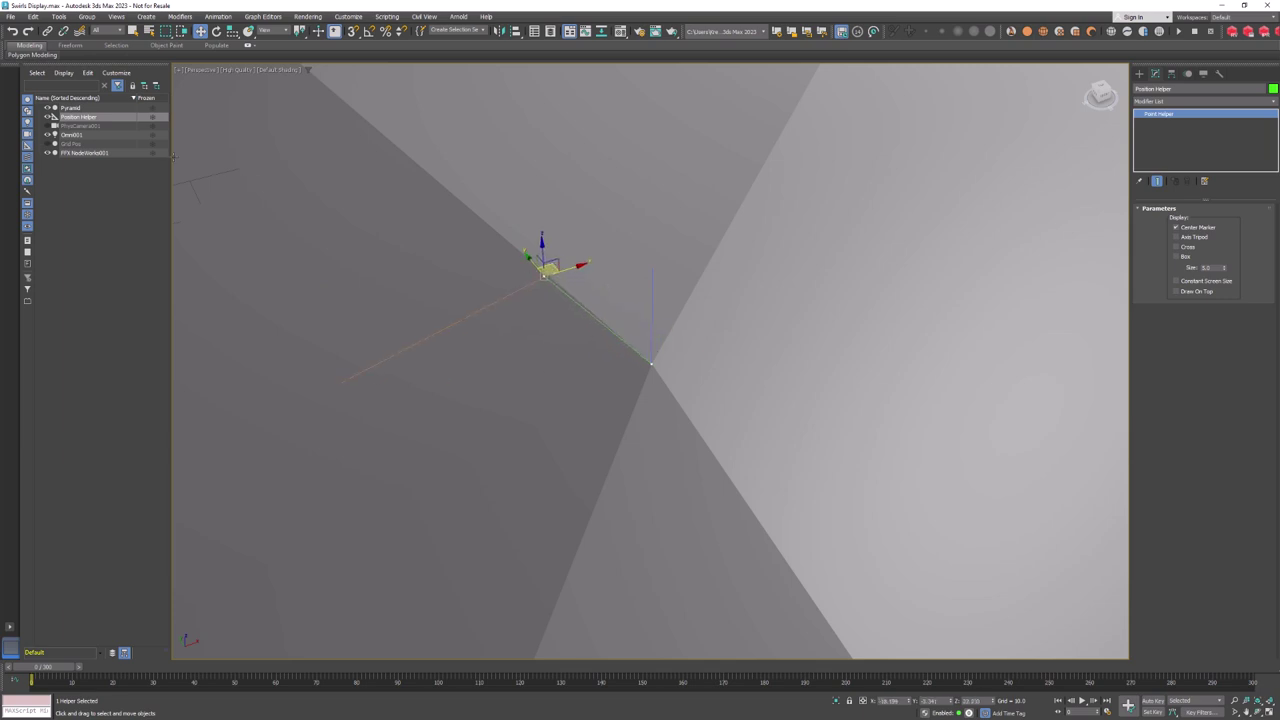
Turn on Normalize for the cross prod node in the NodeWorks editor and select the Position Helper
left_click(107, 152)
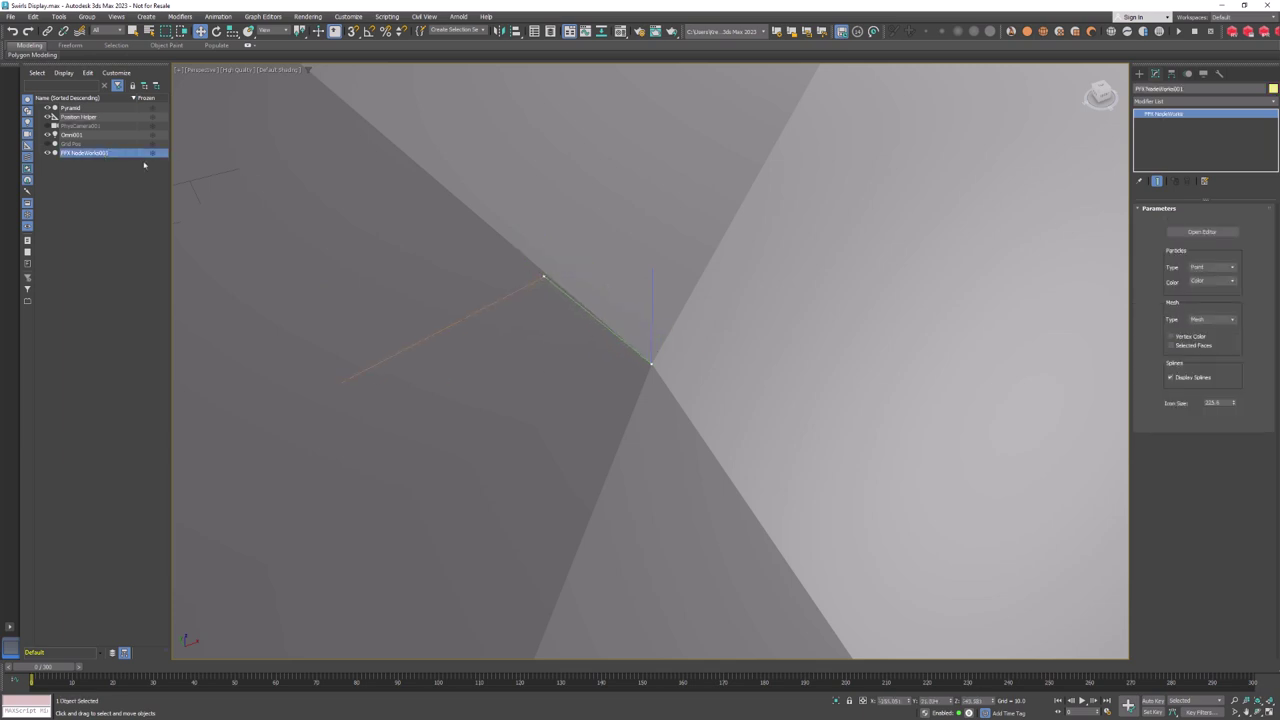
left_click(1203, 232)
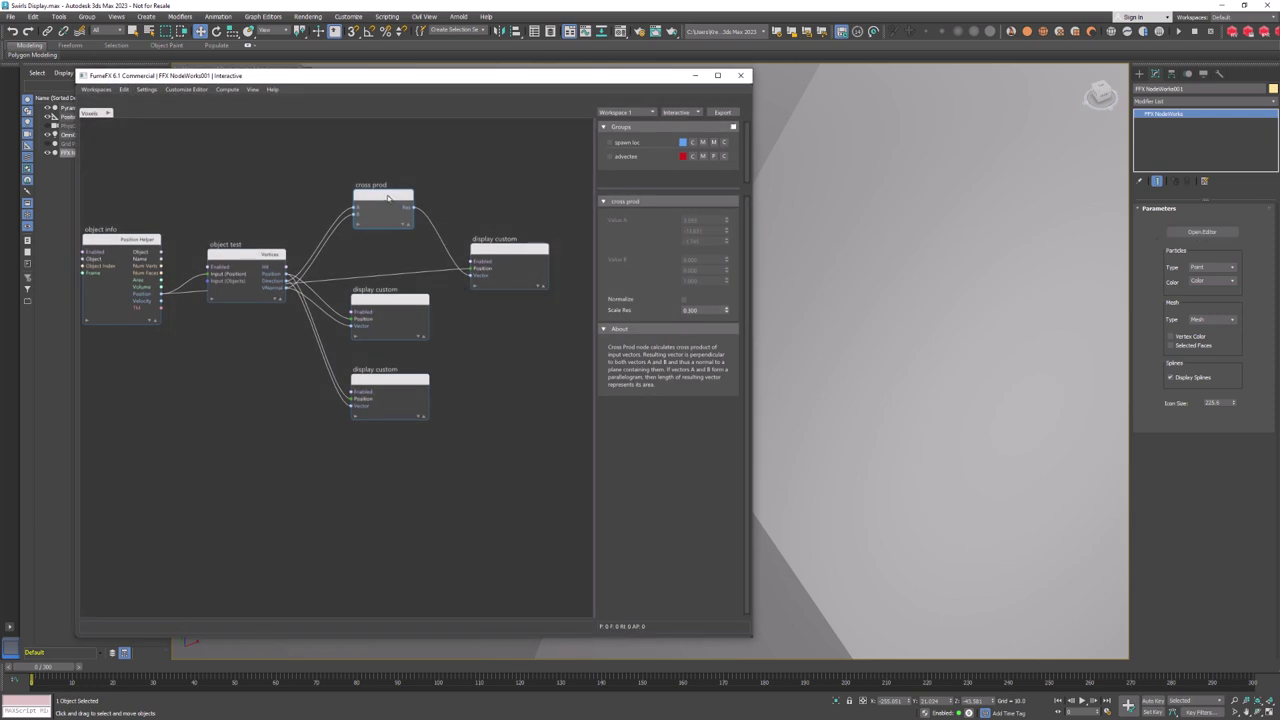
left_click(684, 300)
left_click(740, 75)
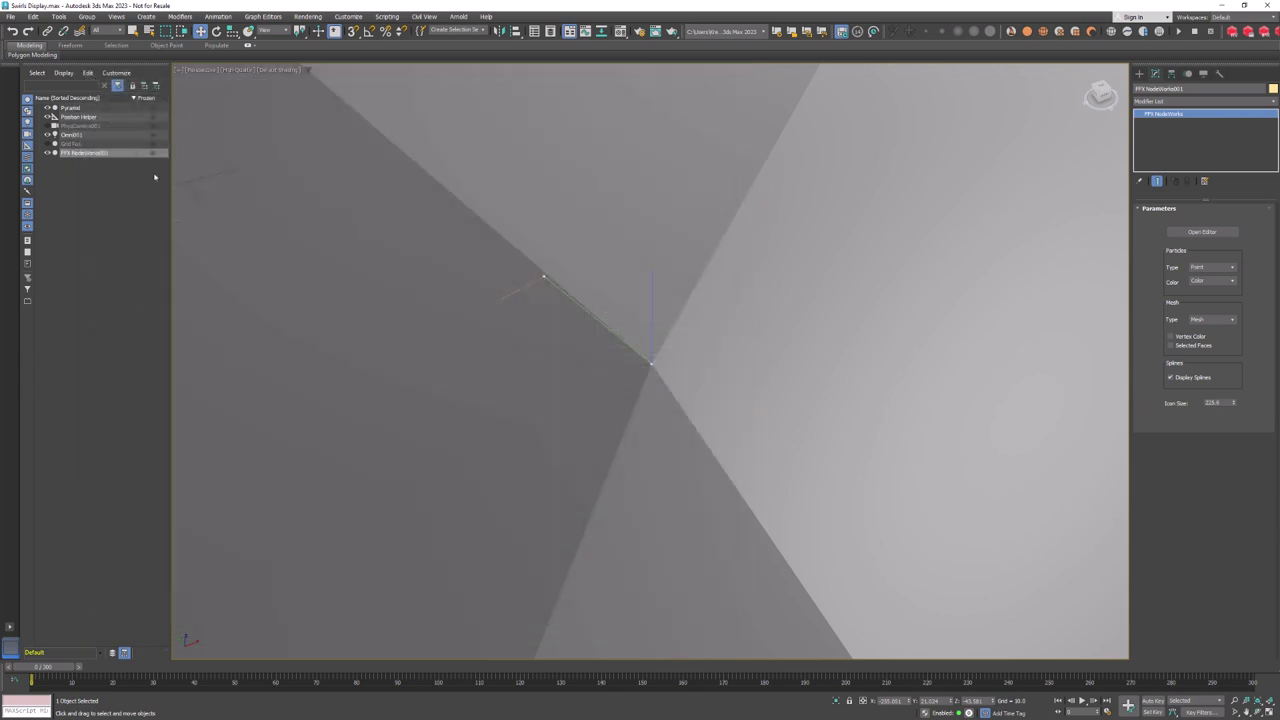
left_click(85, 117)
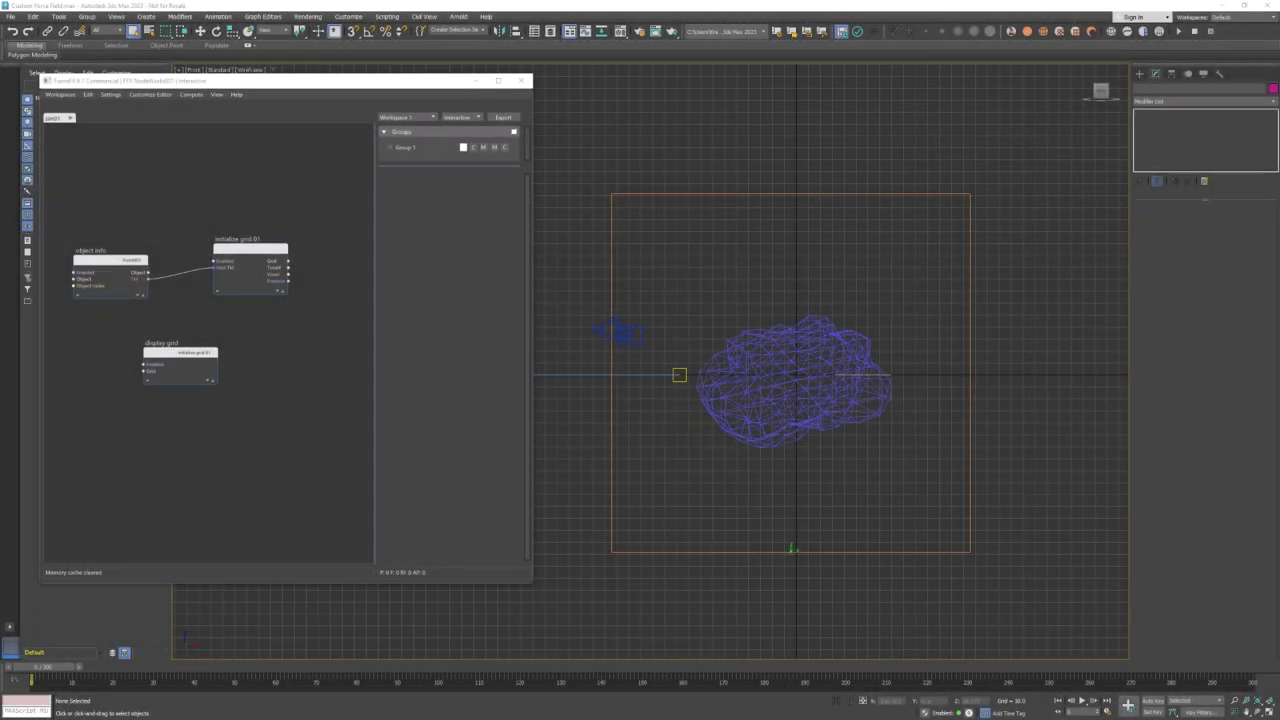
Enlarge the custom force field scene's NodeWorks editor window and show the geosphere and its grid in a Perspective view
left_click_drag(37, 348, 4, 348)
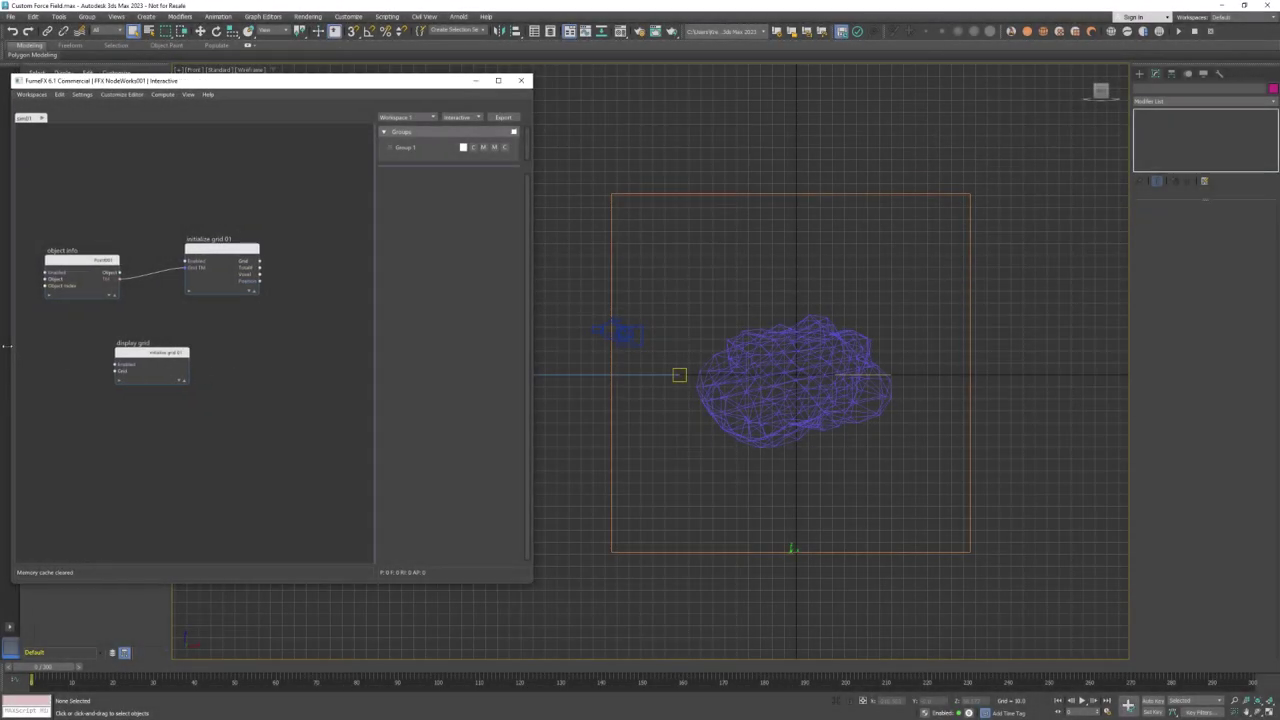
left_click_drag(537, 279, 579, 280)
middle_click_drag(843, 314, 903, 296)
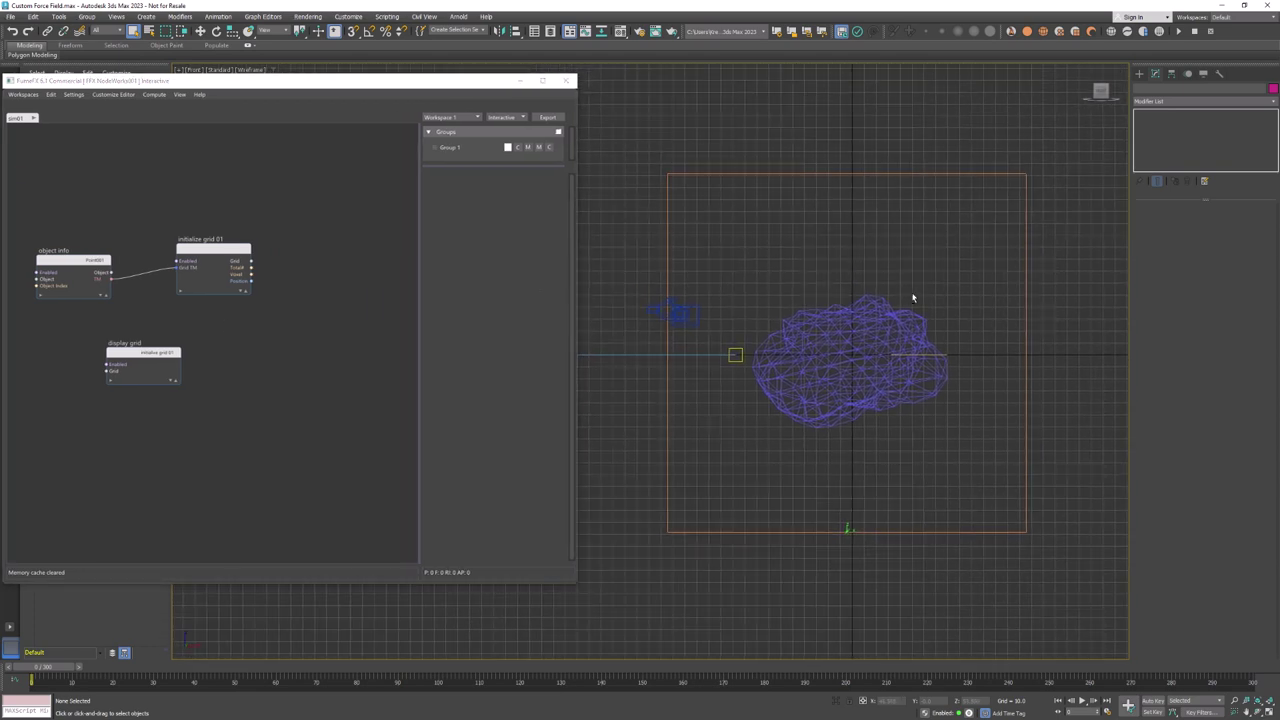
key("p")
middle_click_drag(832, 334, 909, 326)
scroll(909, 331, "up", 3)
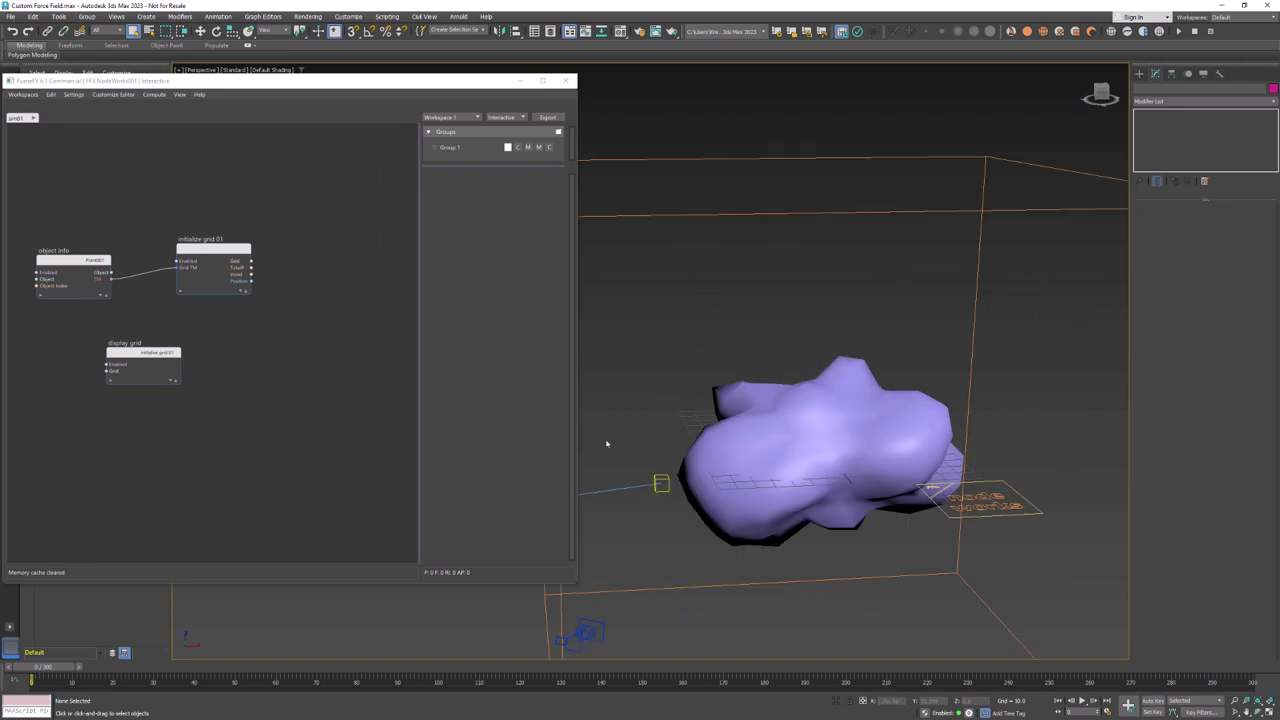
left_click_drag(577, 582, 636, 590)
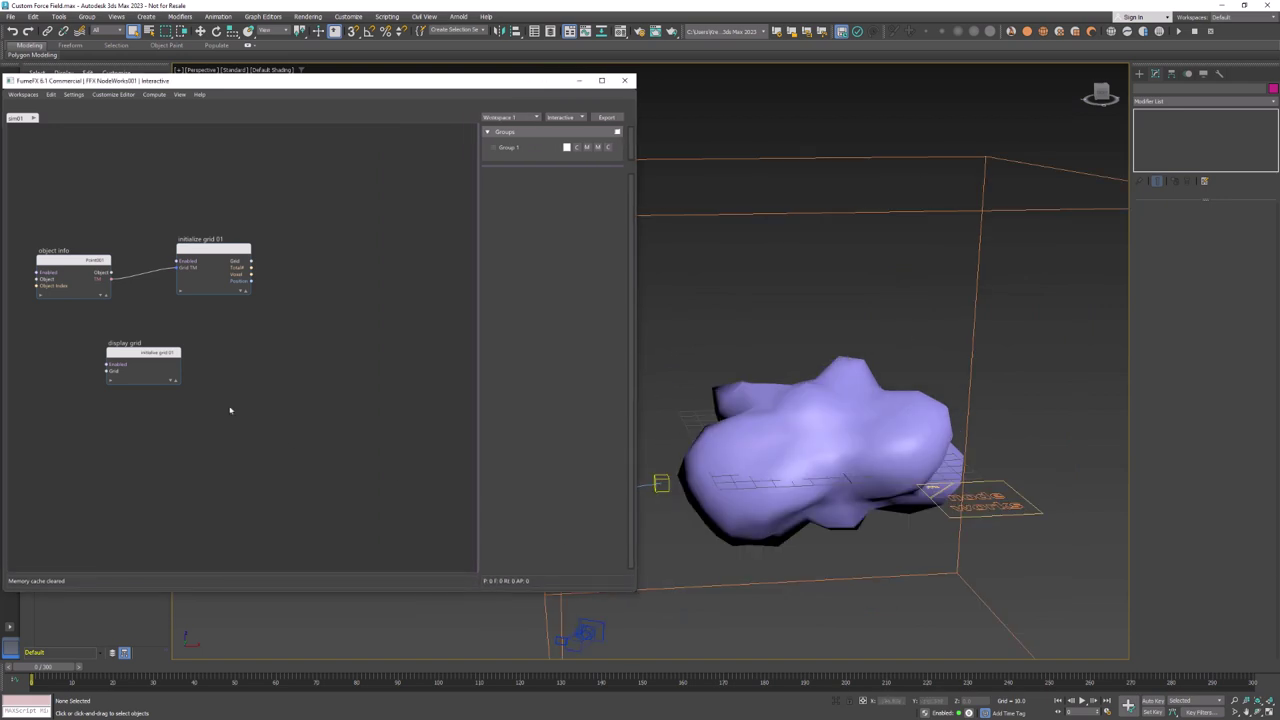
Place the display grid node under the object info node and add a read voxel node below it with its channel outputs expanded
left_click_drag(151, 359, 79, 336)
mouse_move(73, 430)
middle_mouse_down()
mouse_move(106, 415)
mouse_move(63, 415)
middle_mouse_up()
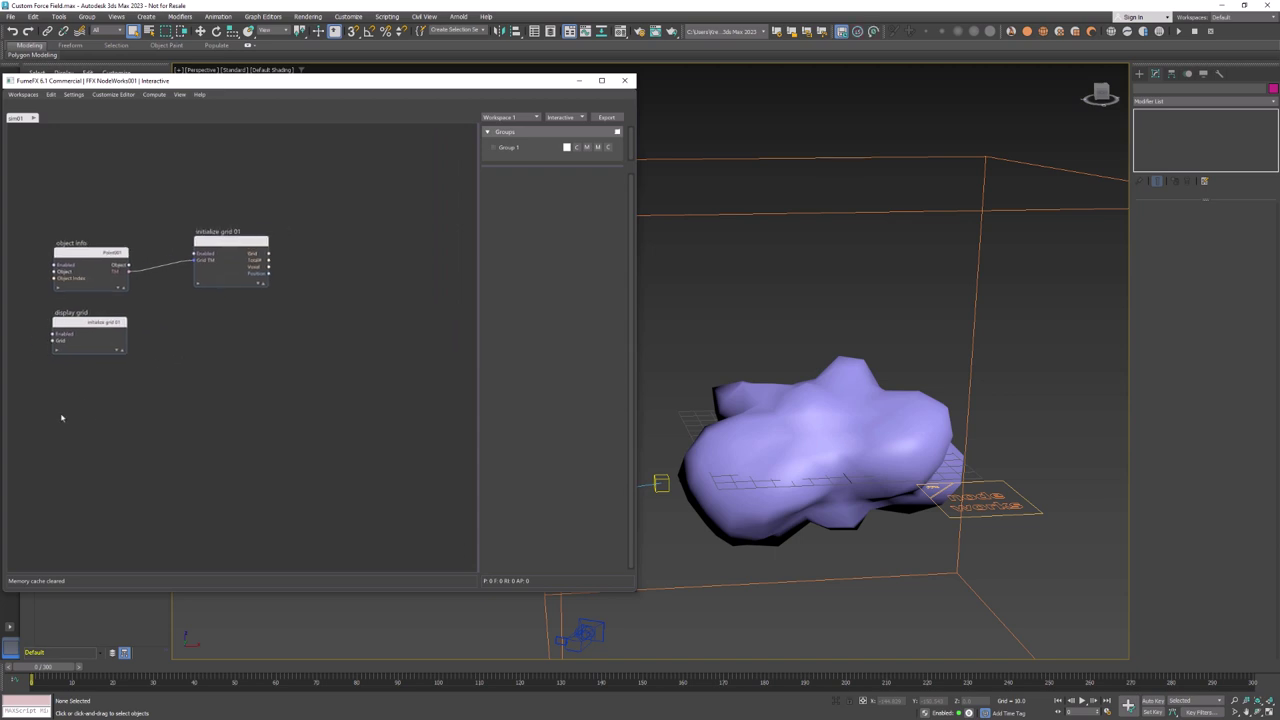
key("Tab")
type("read")
key("Return")
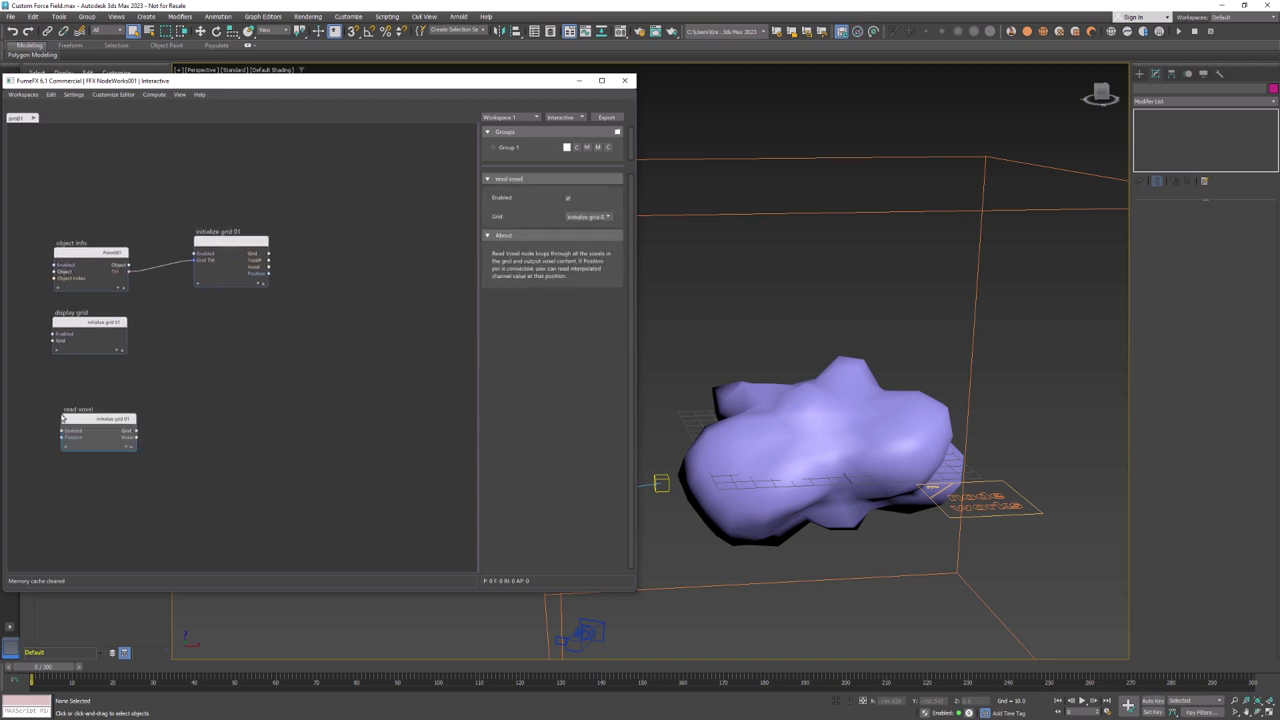
left_click(126, 448)
left_click_drag(108, 422, 95, 402)
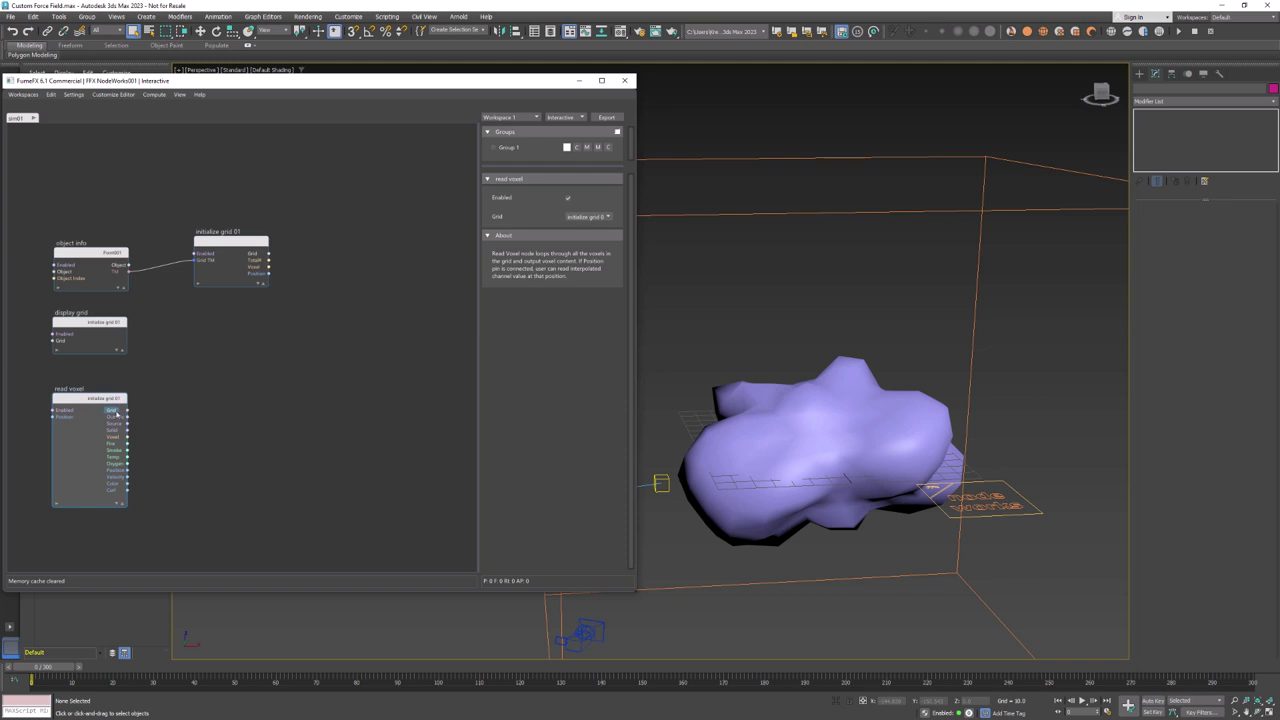
Add an Object Test node fed by the read voxel node's Position output
left_click_drag(127, 470, 165, 432)
type("text")
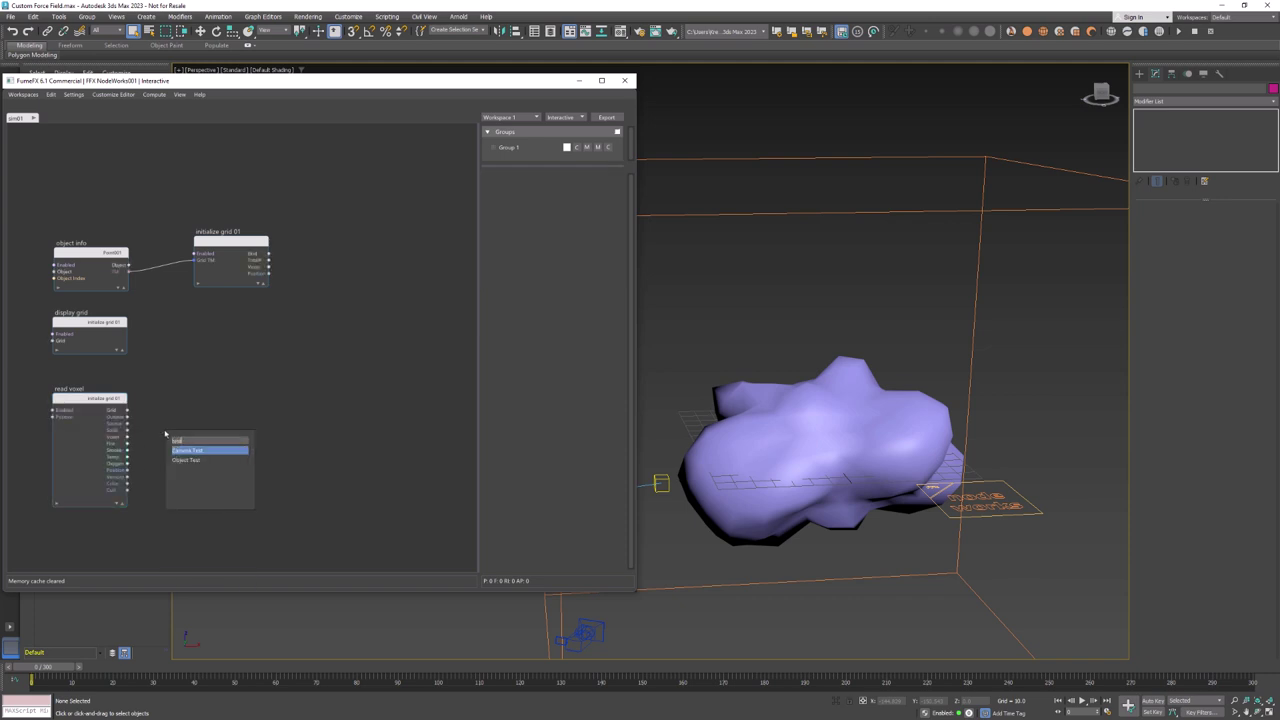
key("Down")
key("Return")
Add the displaced geosphere to the object test node's objects, set Test Type to Vertices and expand the node's pins
left_click(808, 406)
left_click(513, 308)
left_click(588, 362)
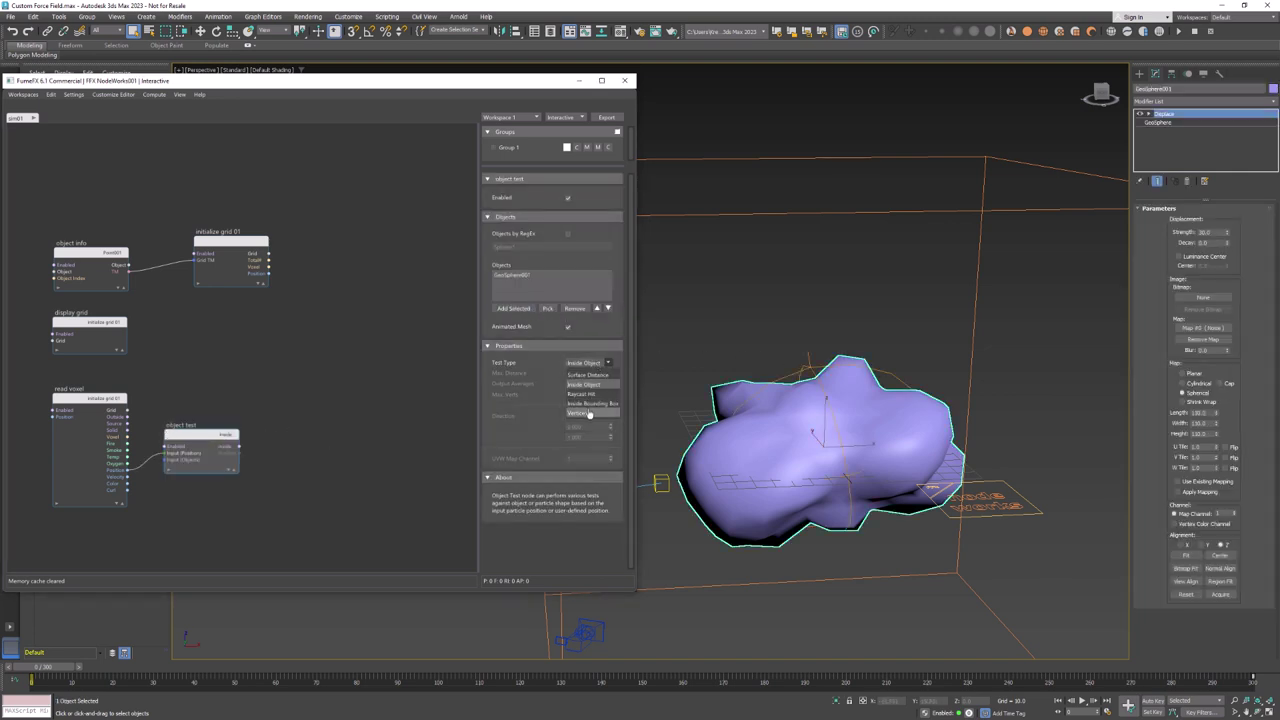
left_click(578, 412)
left_click(231, 473)
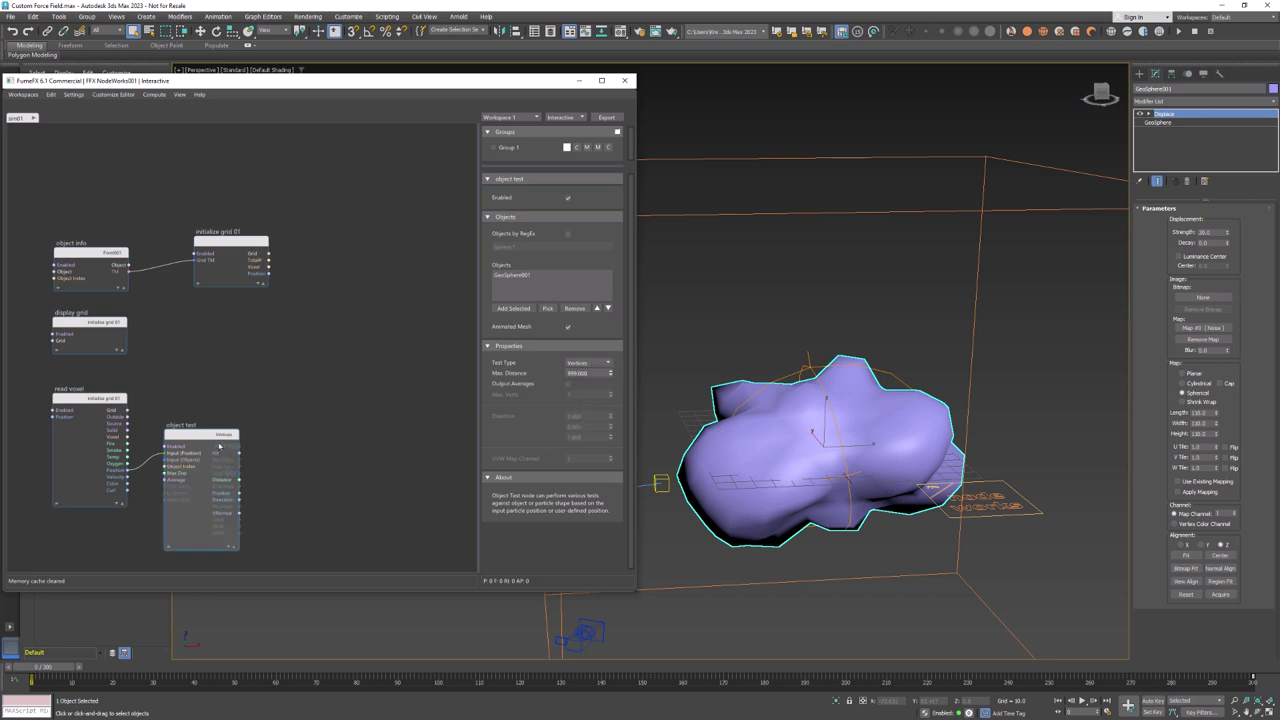
left_click_drag(219, 439, 231, 435)
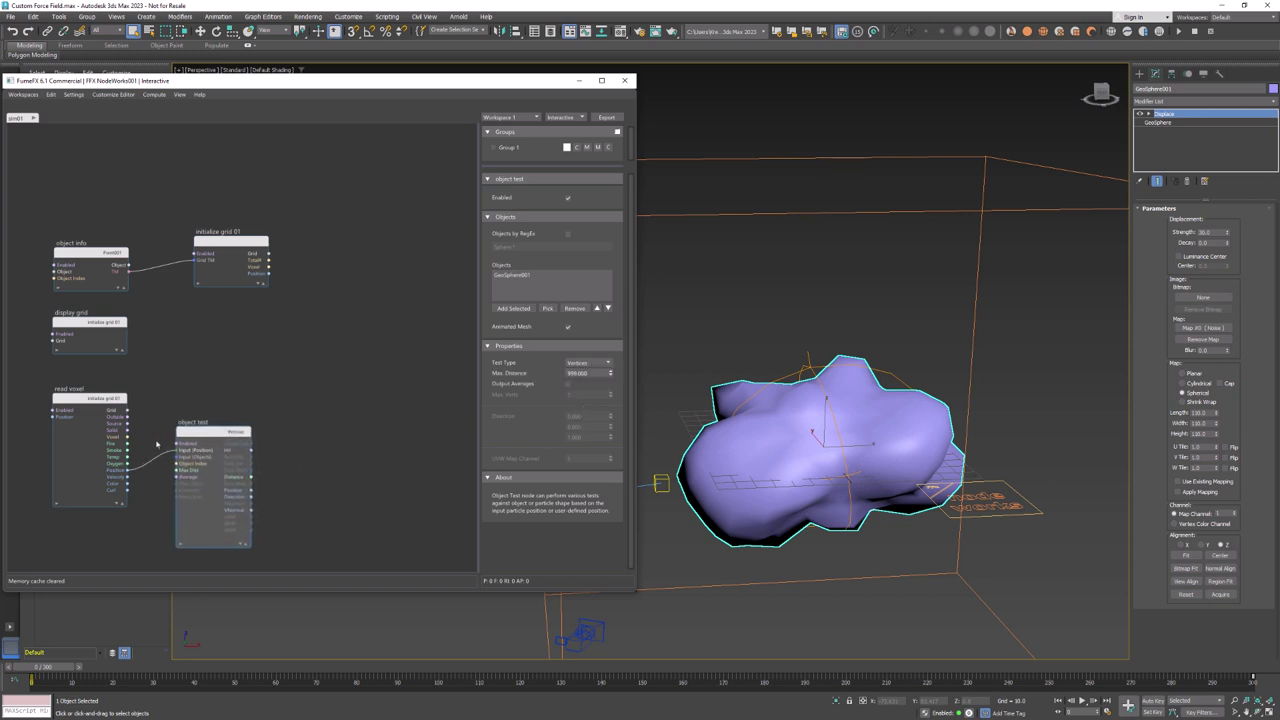
Make the NodeWorks editor window taller and toggle the object test node's Output Averages option on and back off
middle_click_drag(287, 430, 281, 388)
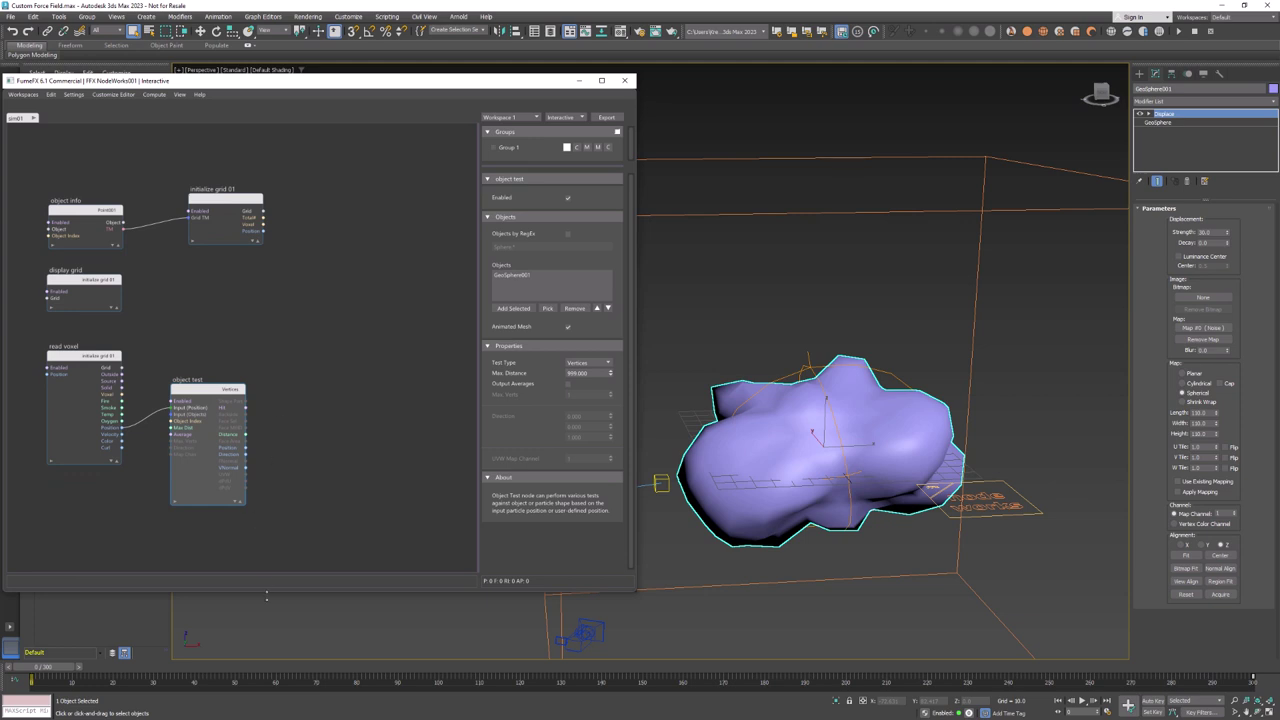
left_click_drag(266, 595, 251, 675)
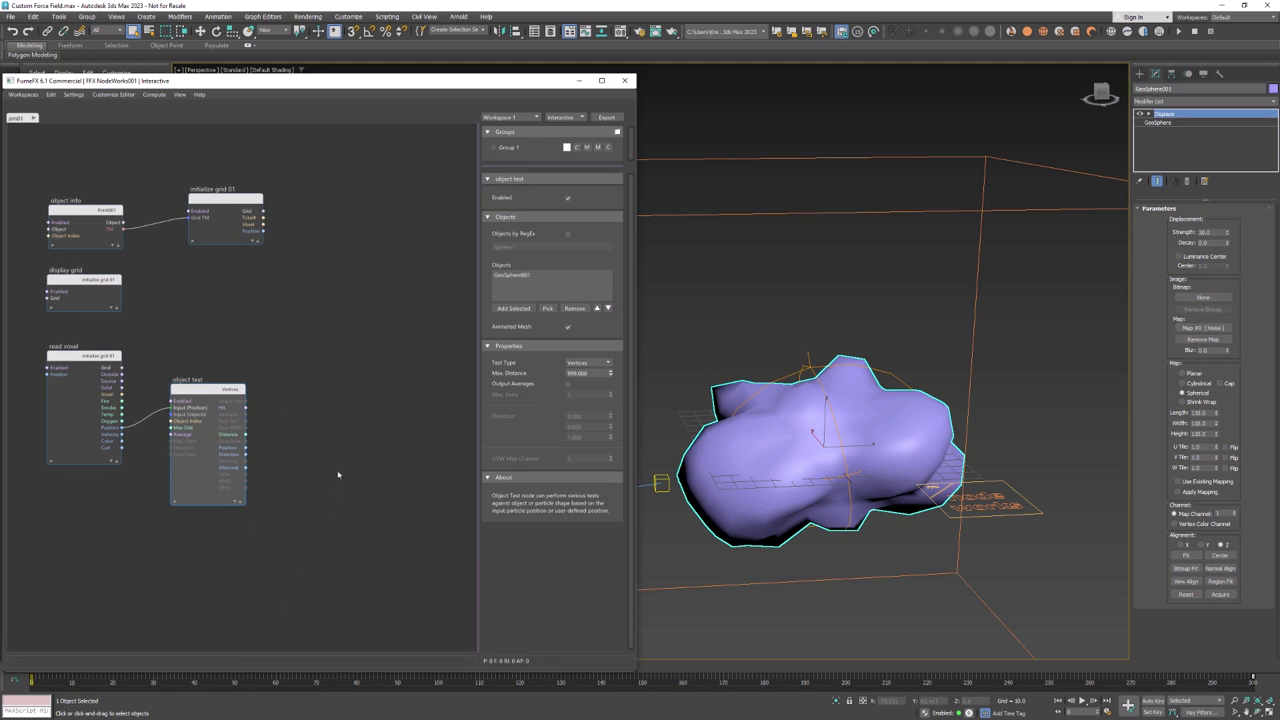
left_click(567, 384)
left_click(567, 385)
middle_click_drag(331, 428, 317, 451)
left_click(298, 441)
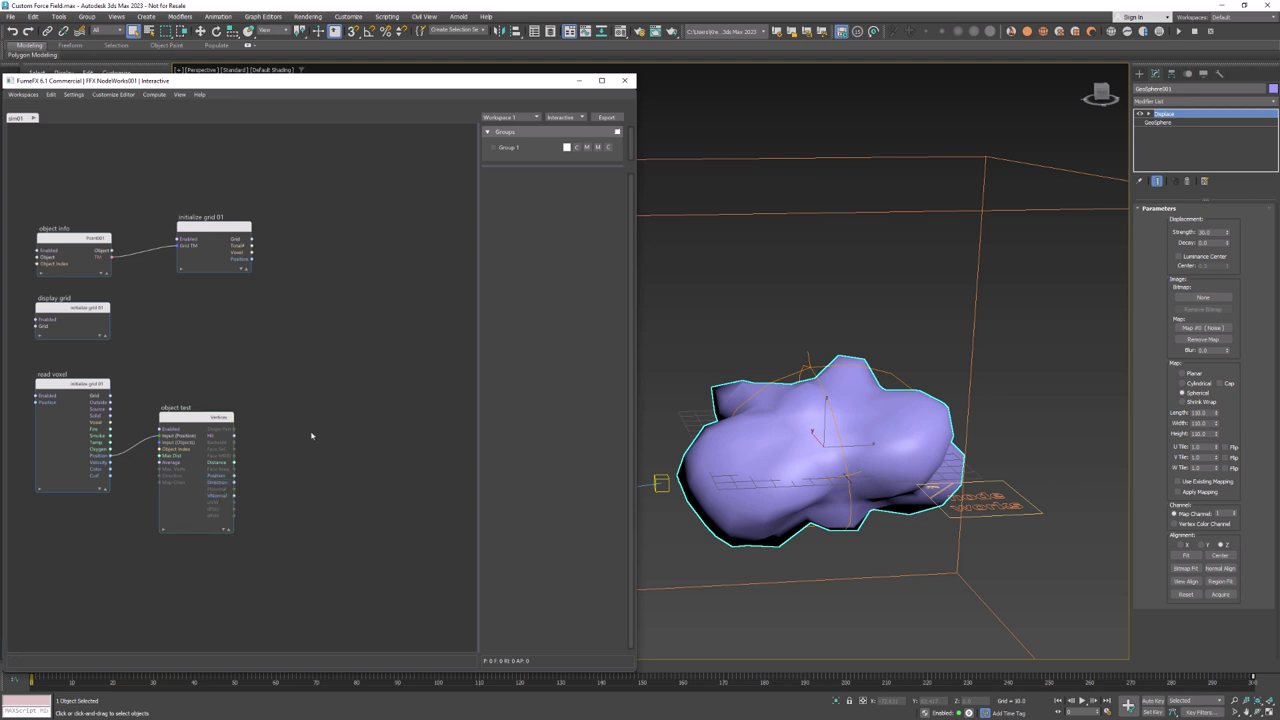
Add a Cross Prod node beside the object test node
right_click(279, 458)
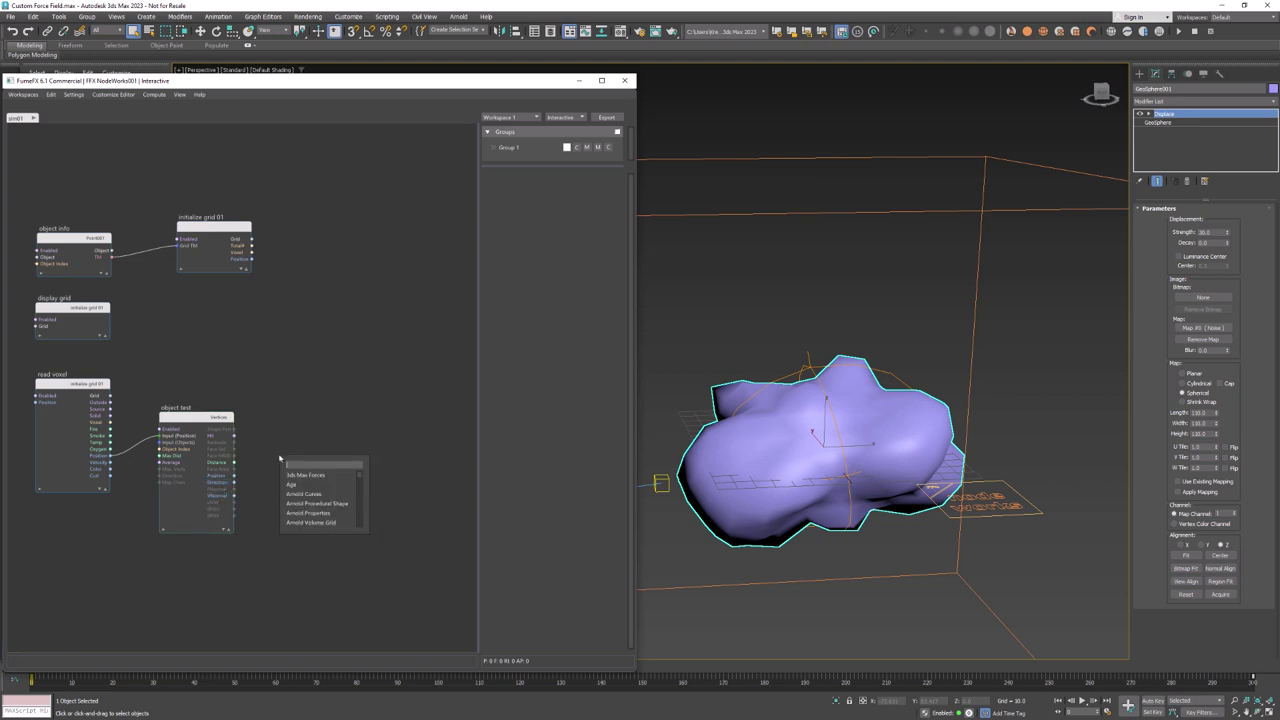
type("wr")
key("BackSpace")
key("BackSpace")
type("point")
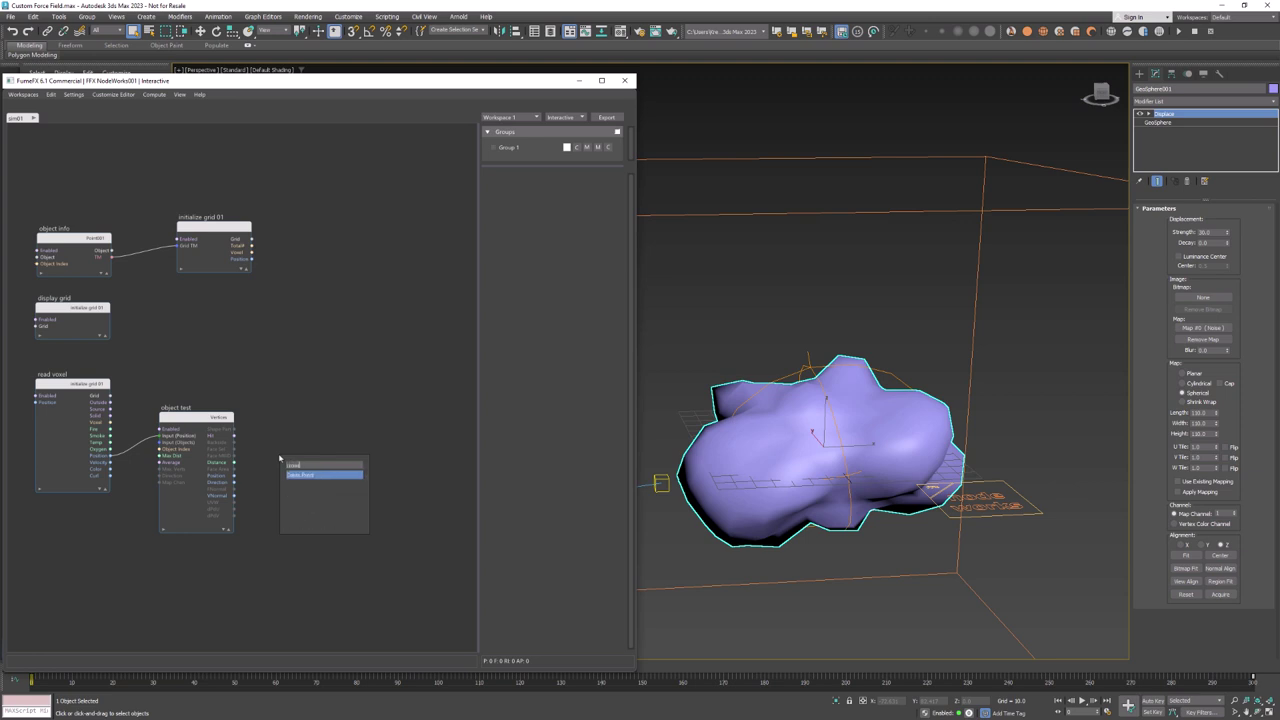
key("Return")
mouse_move(289, 462)
left_mouse_down()
mouse_move(284, 442)
mouse_move(290, 463)
left_mouse_up()
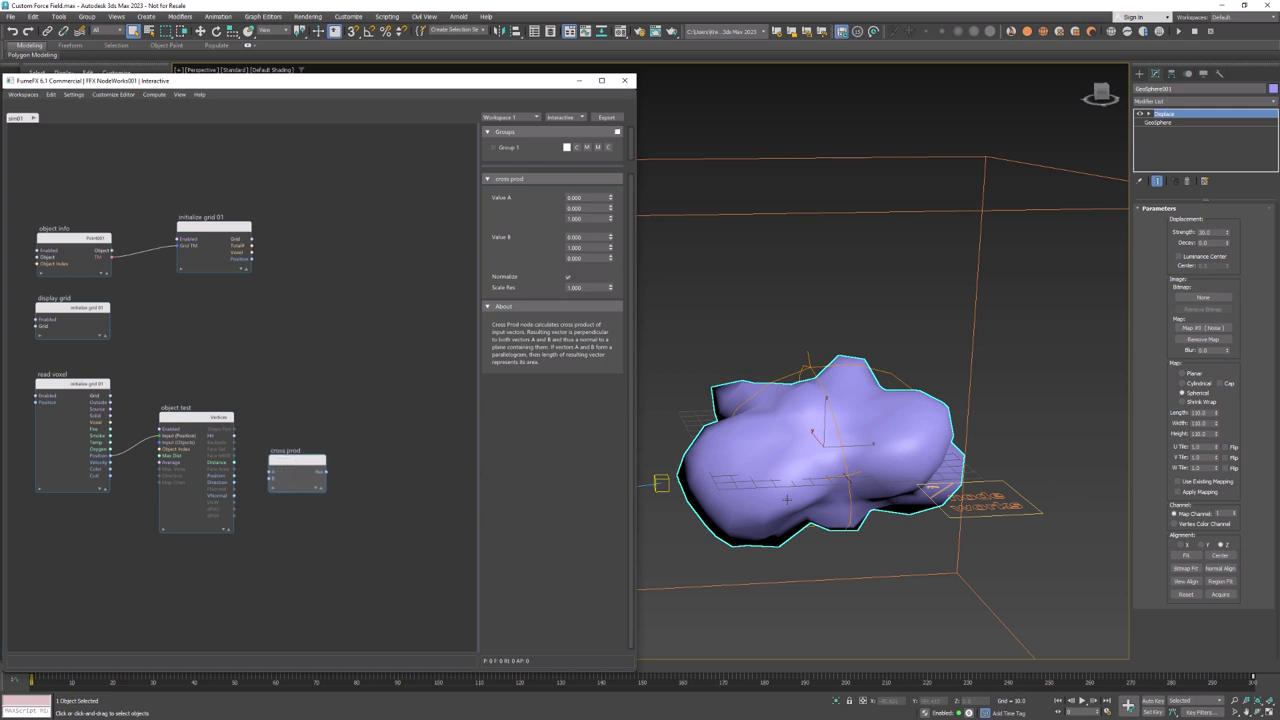
Connect the object test node's Direction and VNormal outputs to cross prod inputs A and B, and collapse the object test node
middle_click_drag(776, 462, 818, 525, "alt")
middle_click_drag(801, 627, 803, 645, "alt")
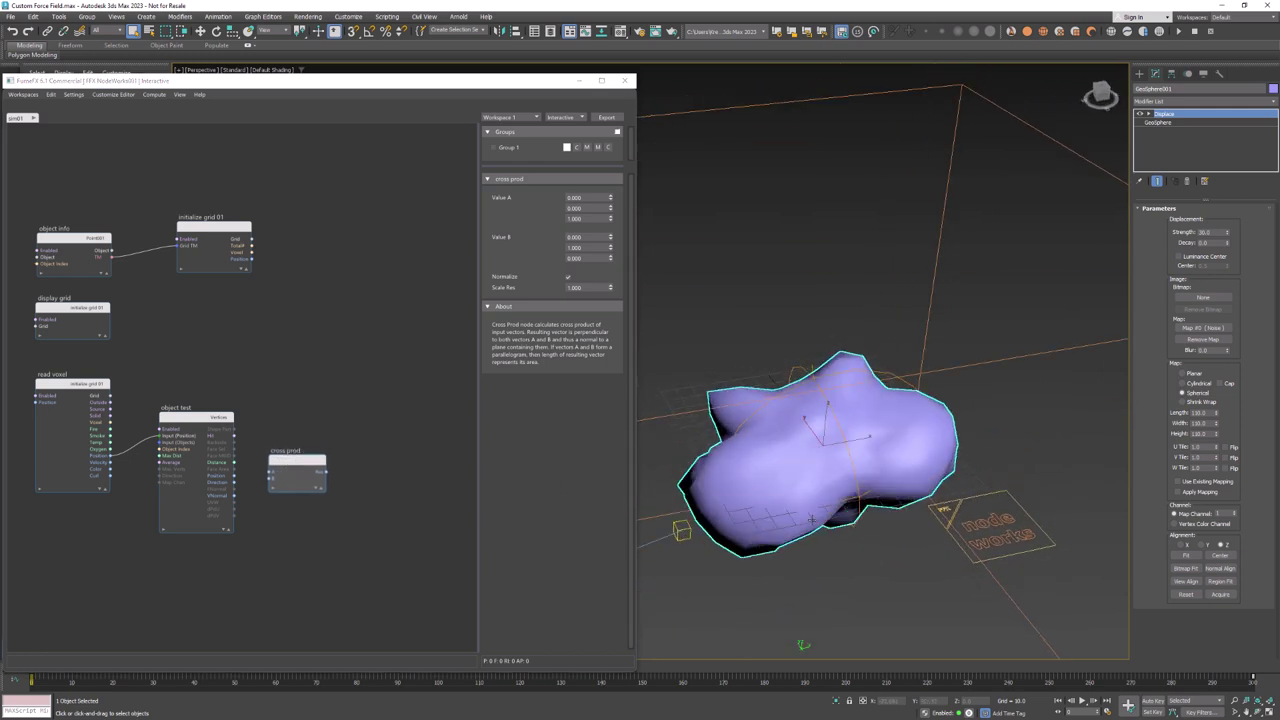
left_click_drag(305, 466, 233, 496)
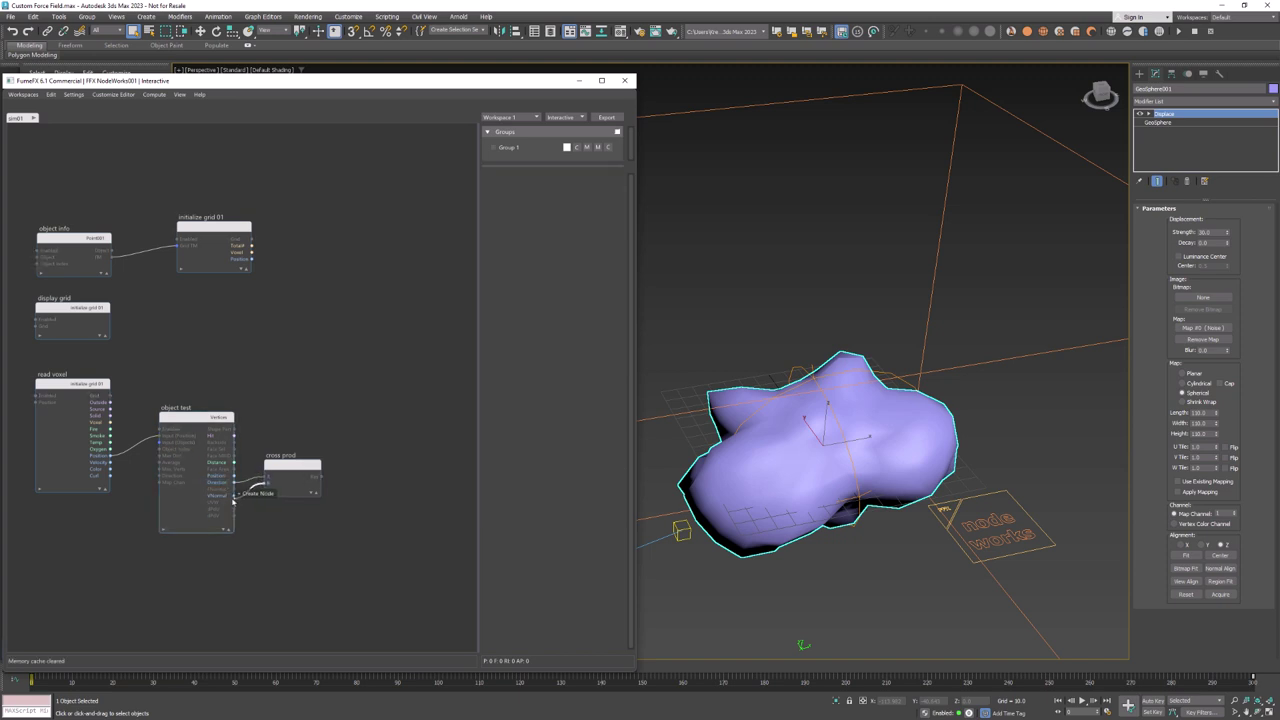
left_click_drag(284, 468, 284, 458)
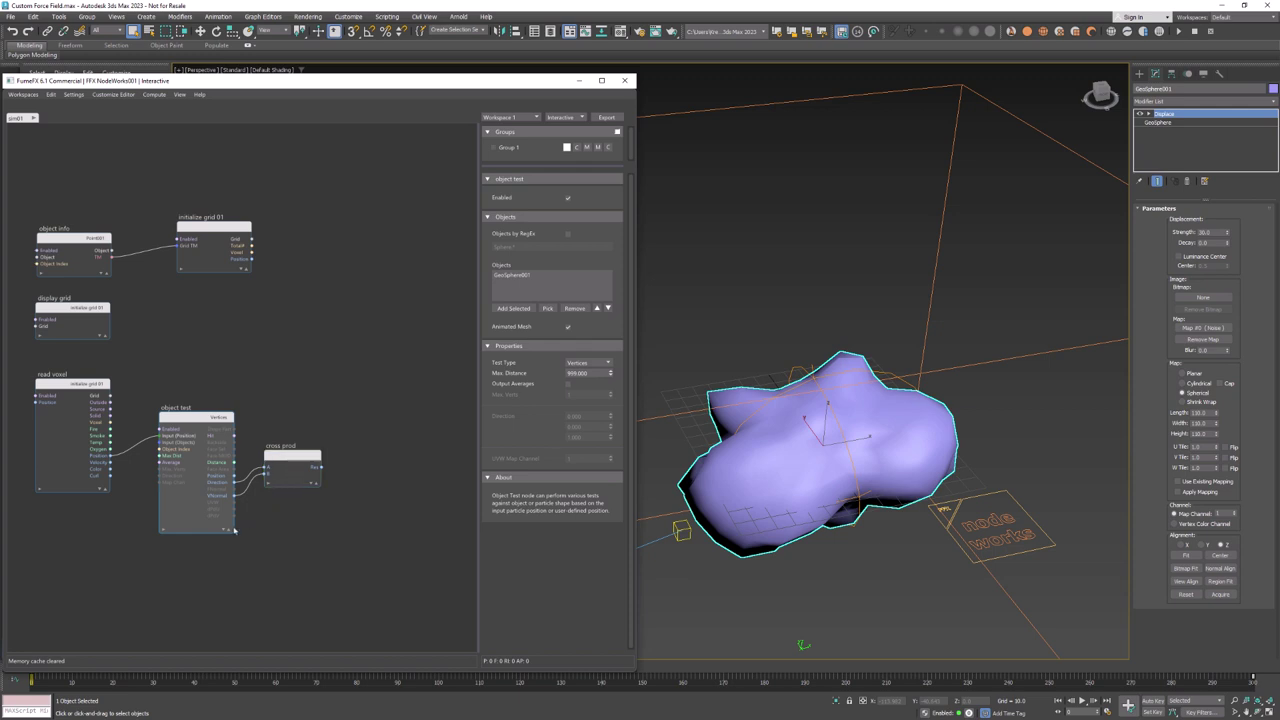
left_click_drag(230, 534, 289, 434)
left_click_drag(198, 418, 193, 446)
Enter the Scale Res value for the cross prod node
left_click(290, 438)
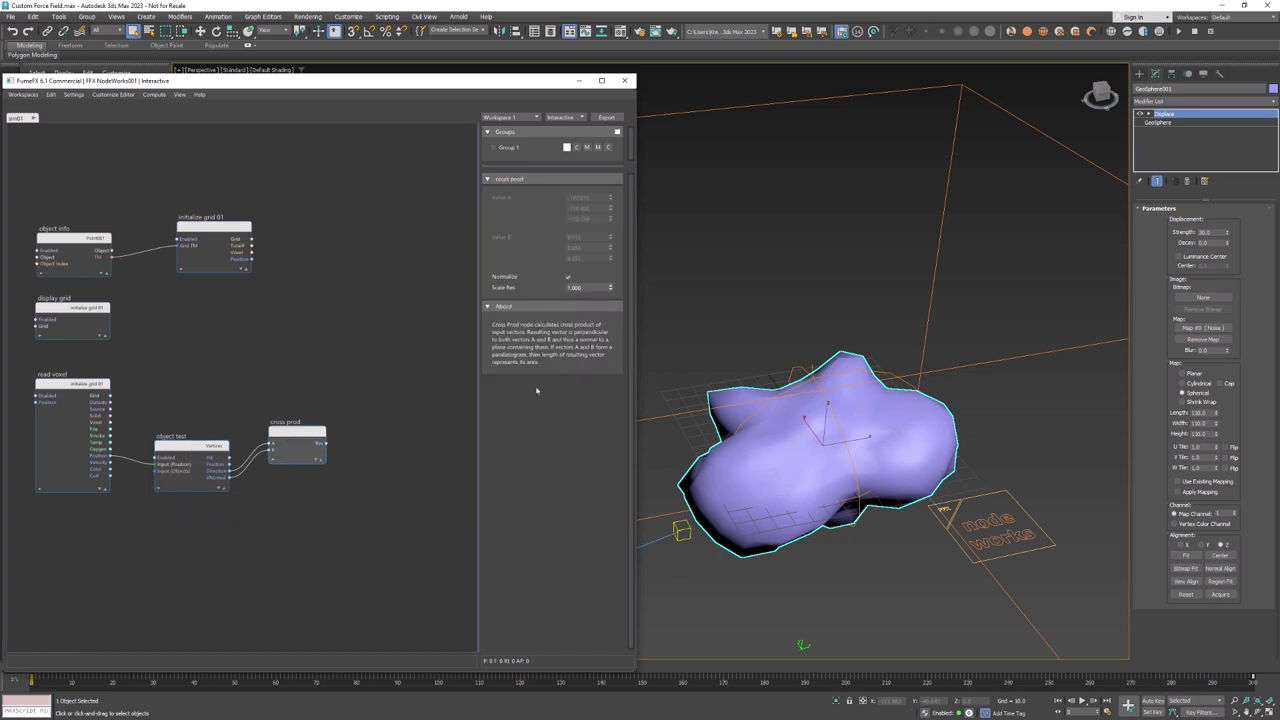
double_click(573, 289)
type("1")
key("Return")
middle_click_drag(345, 441, 336, 453)
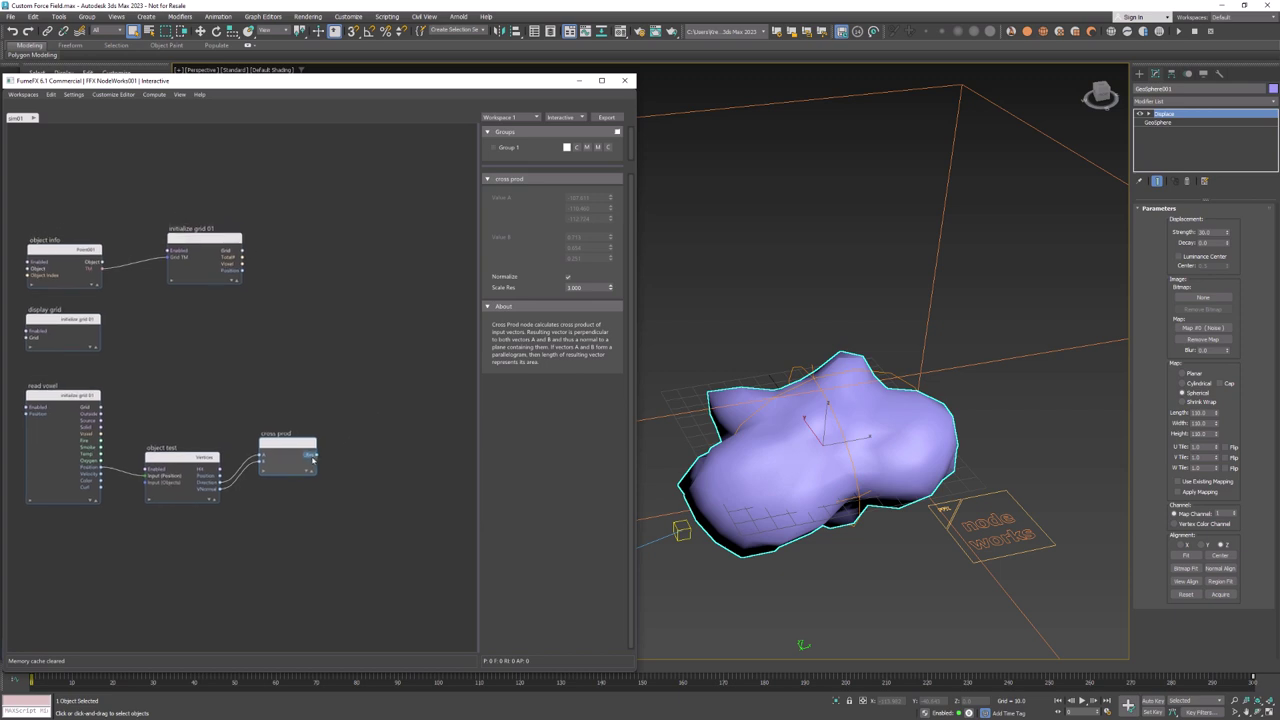
Add a write voxel node from the cross prod node's result output, expand its pins and position it beside the cross prod node
left_click_drag(312, 457, 367, 416)
type("write")
key("Return")
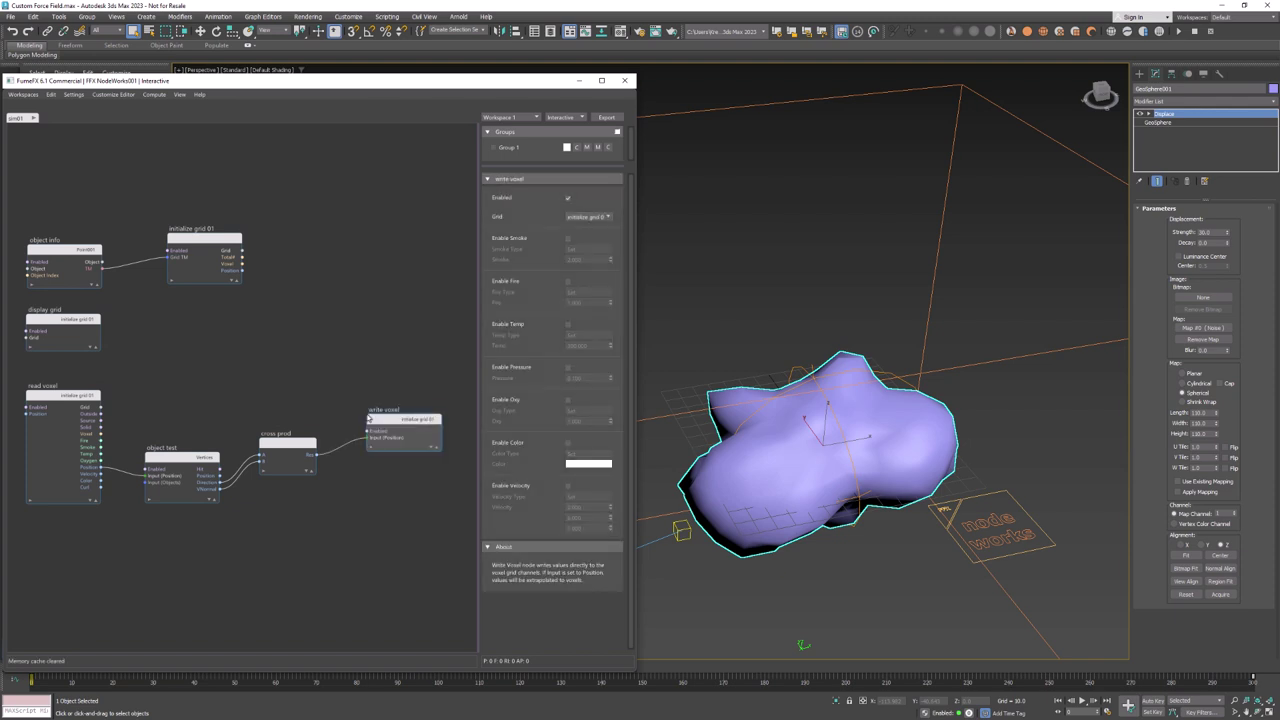
left_click_drag(391, 425, 371, 409)
left_click(413, 438)
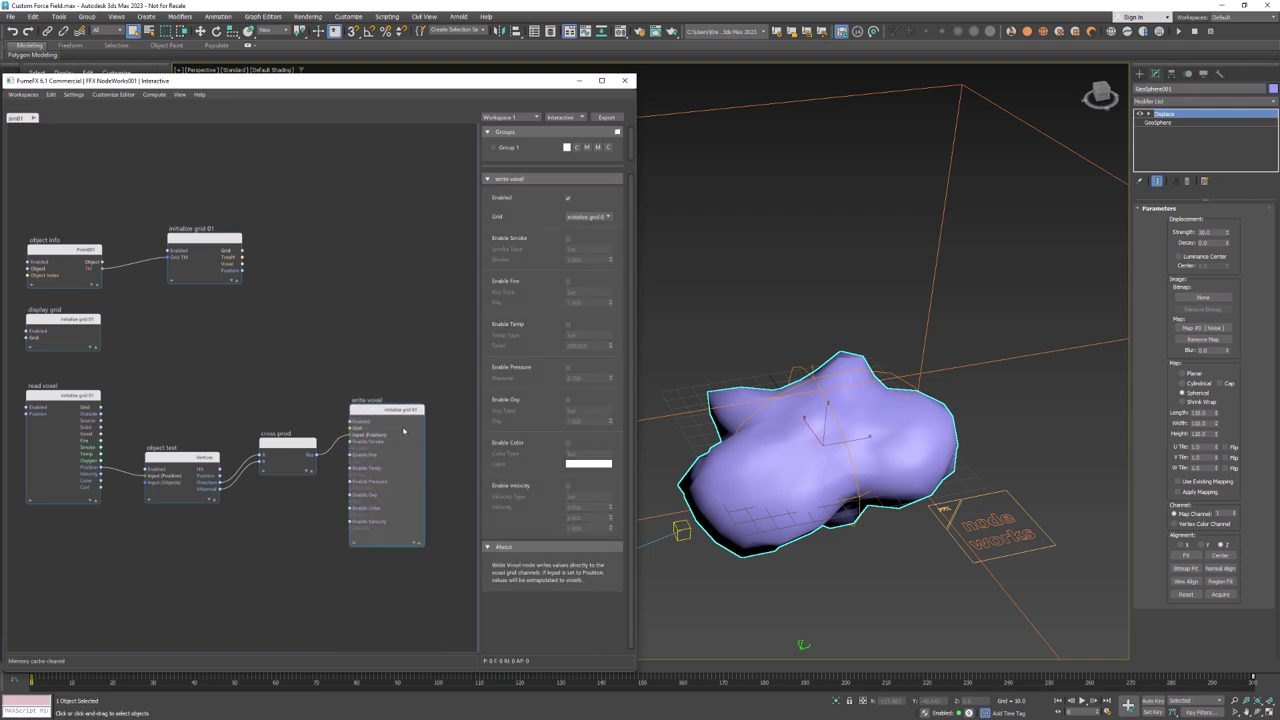
left_click_drag(394, 410, 394, 396)
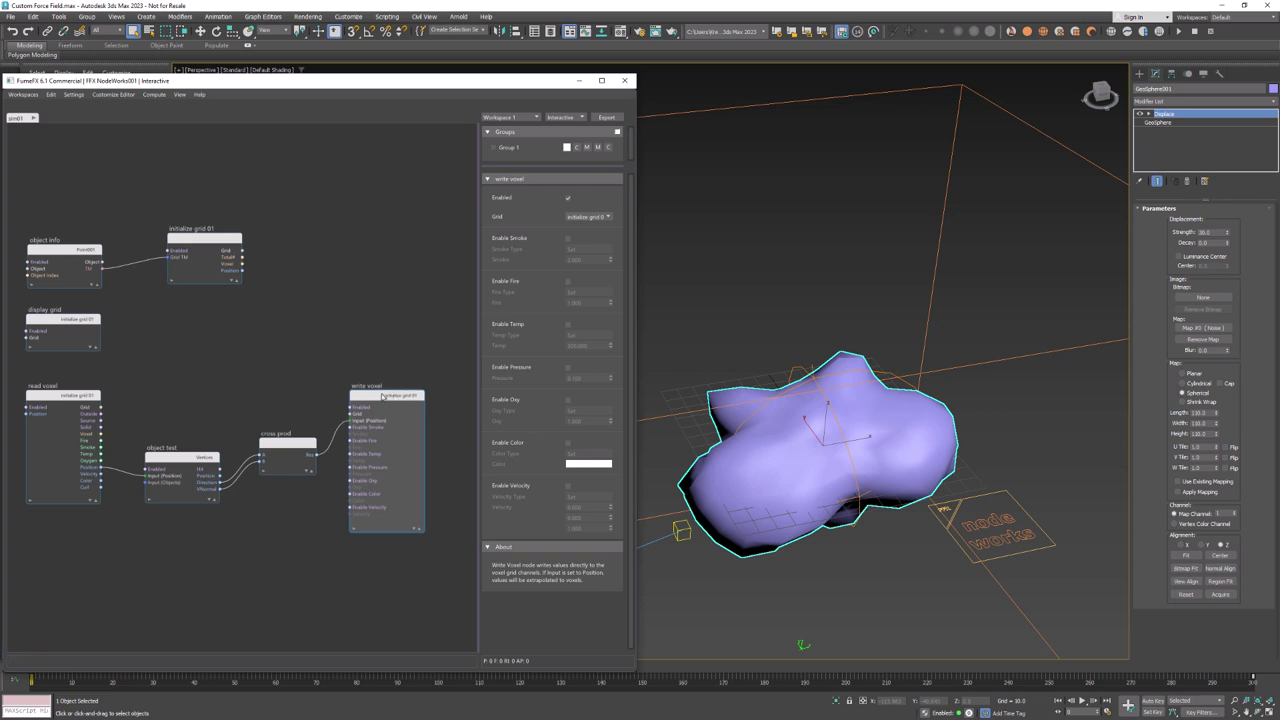
Enable velocity on the write voxel node, feeding its Velocity from the cross prod result and its input from the read voxel's Voxel output
left_click(568, 485)
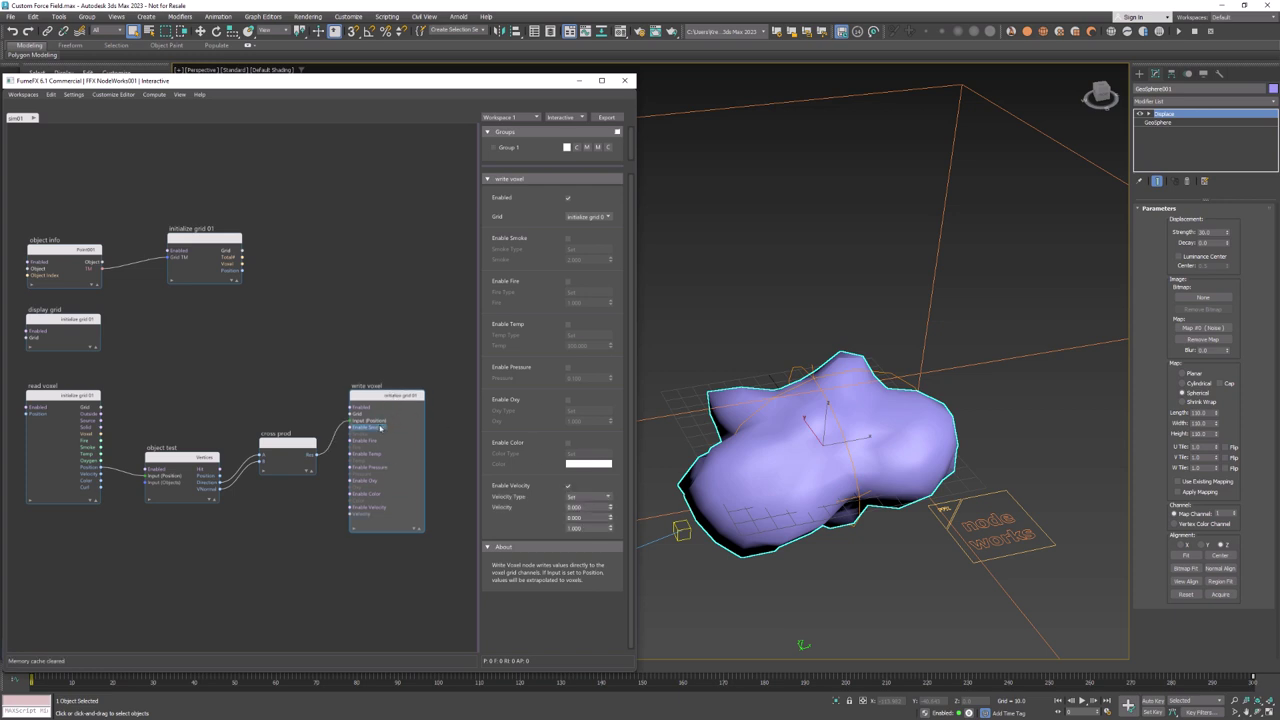
left_click_drag(378, 426, 350, 512)
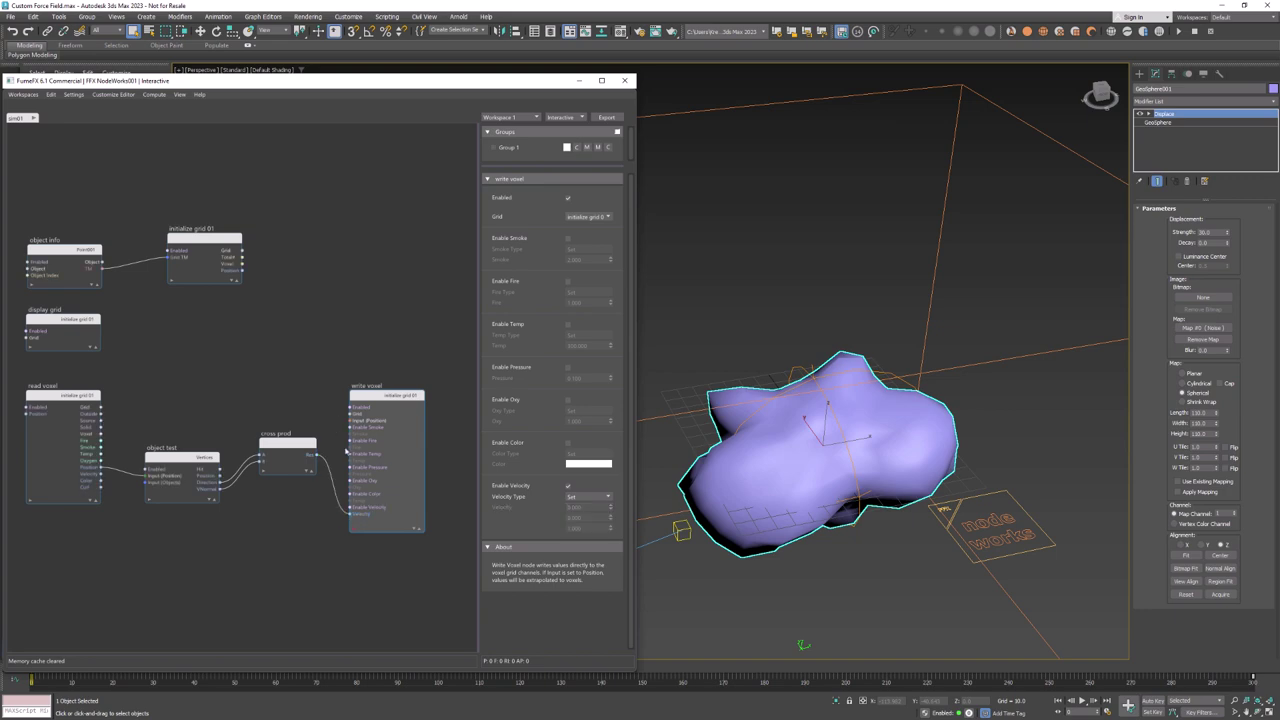
left_click_drag(352, 420, 100, 433)
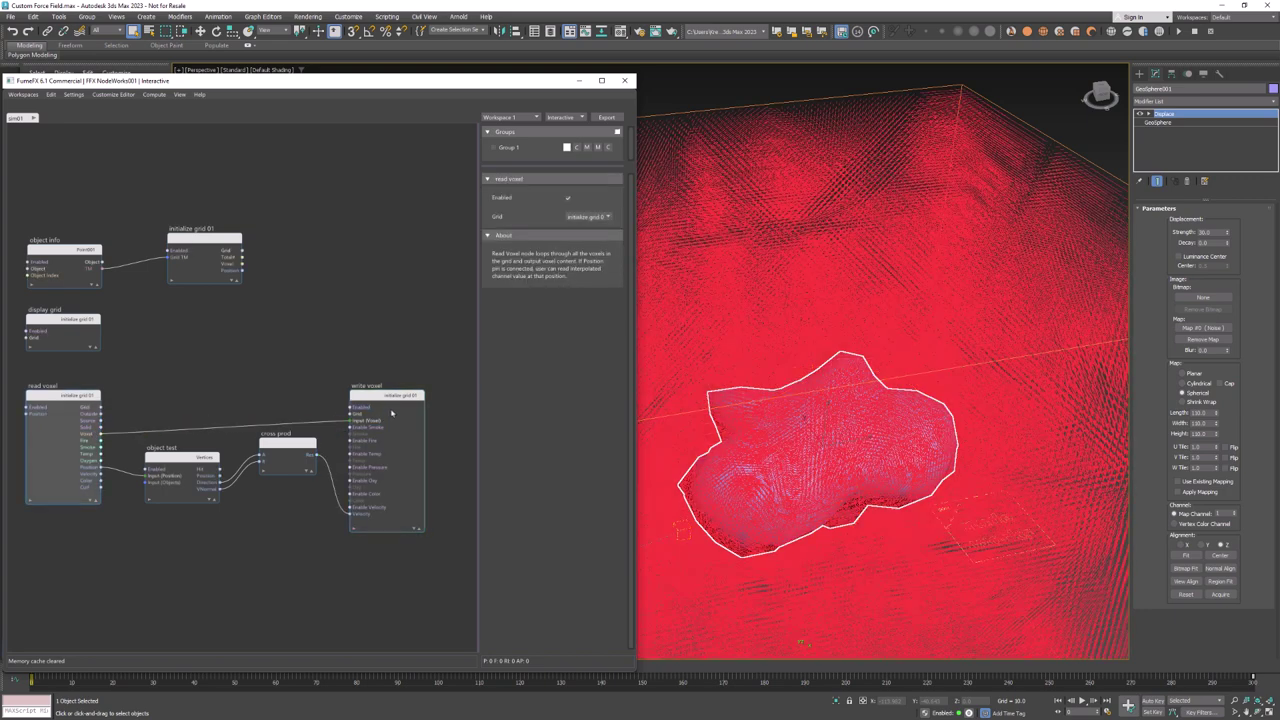
left_click(386, 403)
Turn on Display Slice in the display grid node and show the XZ slice in the Front view
left_click(61, 320)
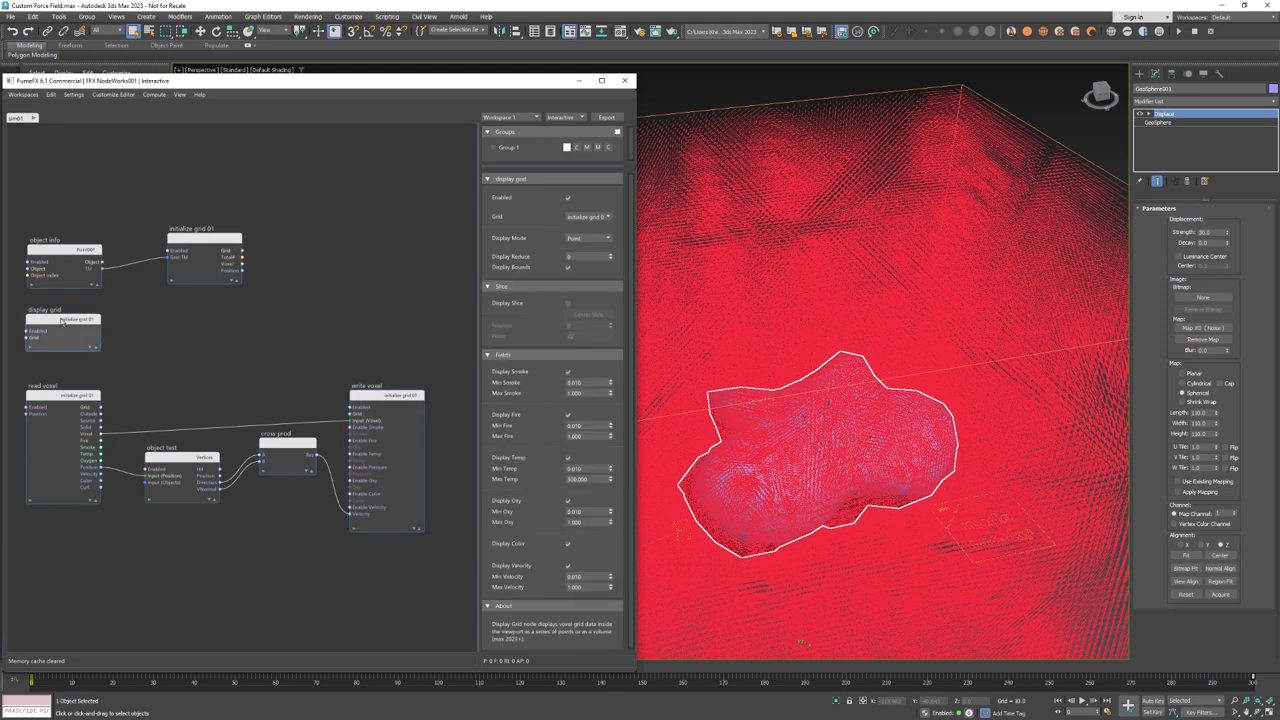
left_click(567, 303)
key("t")
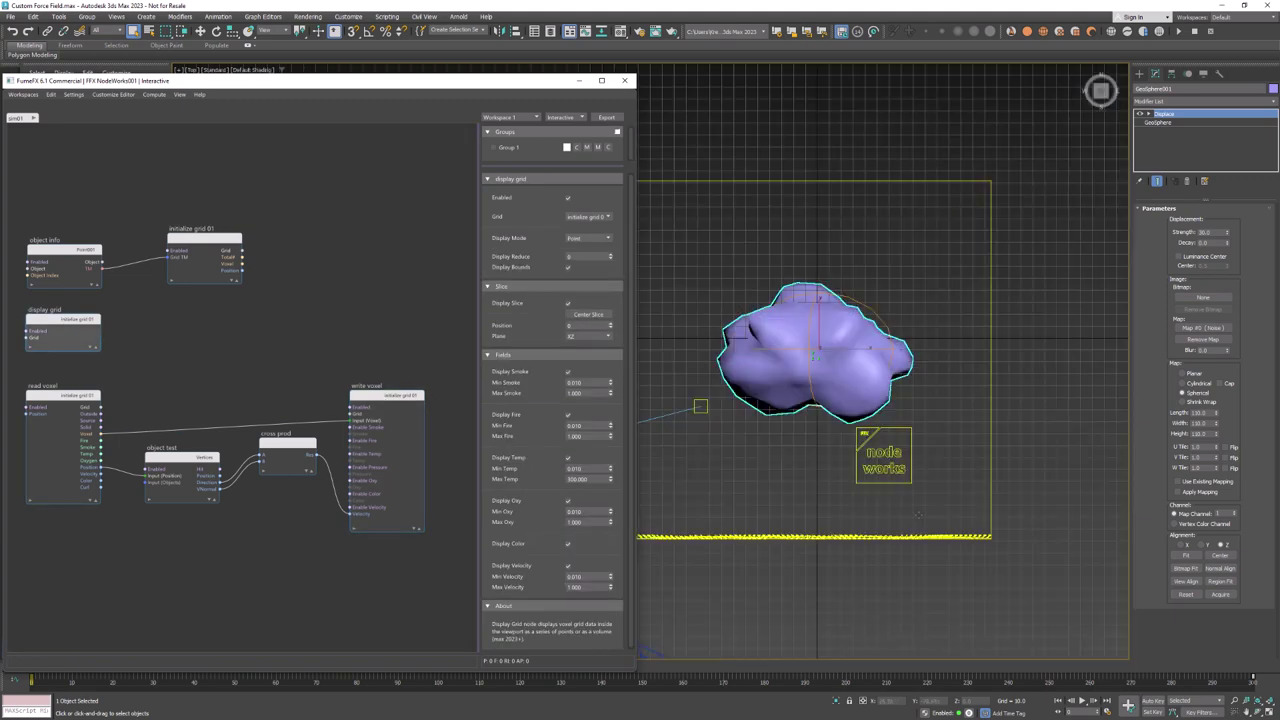
key("f")
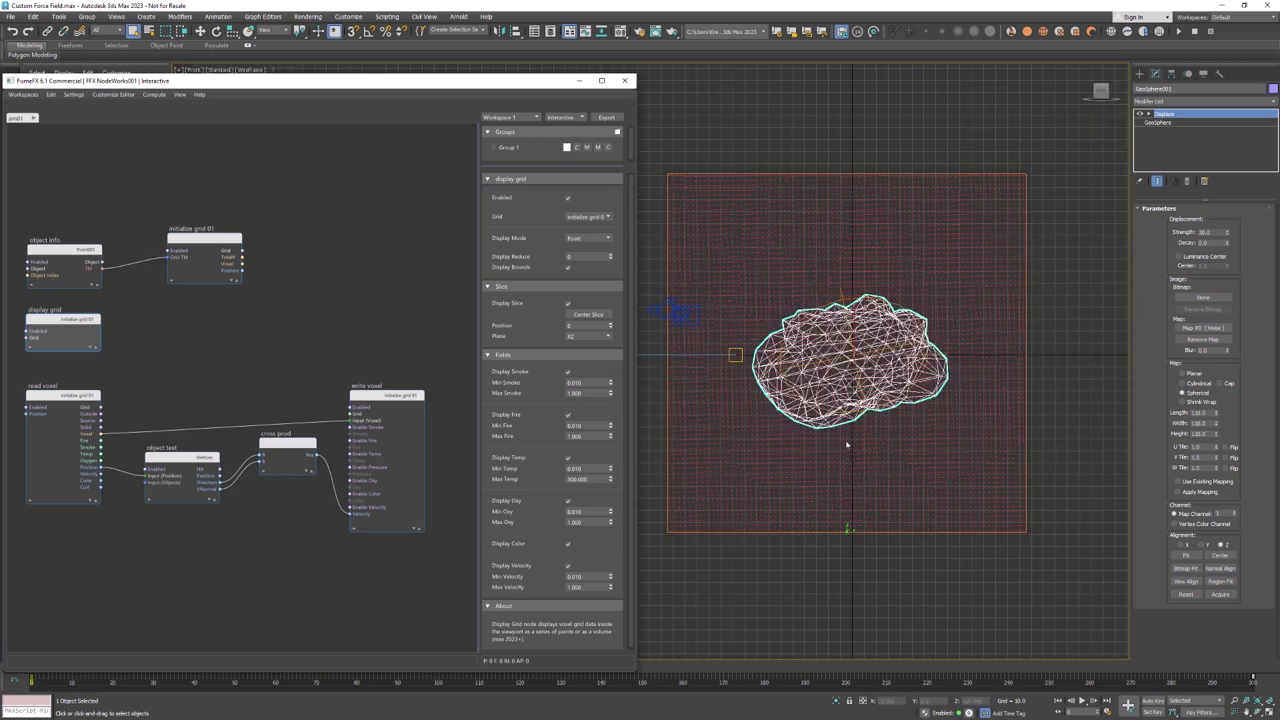
Set the display grid's slice Position to 35, check the vectors around the geosphere, and disable the display grid node
scroll(846, 442, "up", 2)
left_click_drag(577, 326, 555, 325)
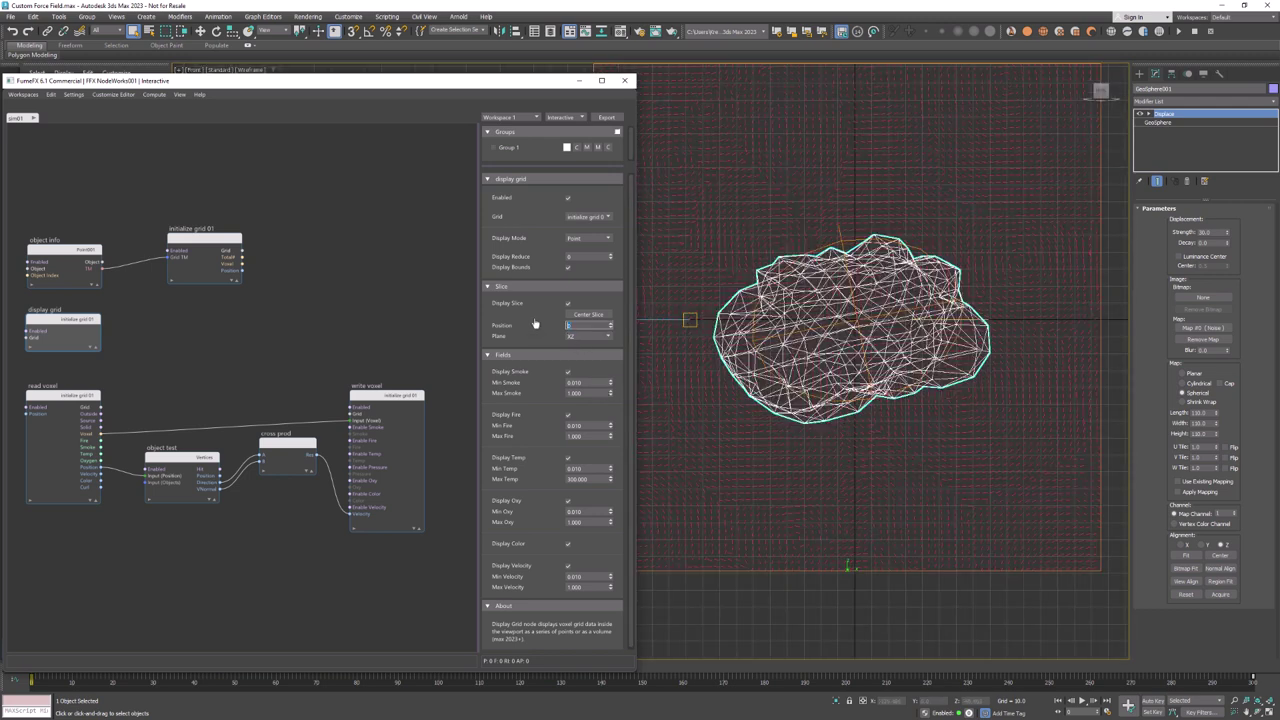
type("35")
key("Return")
scroll(880, 265, "up", 2)
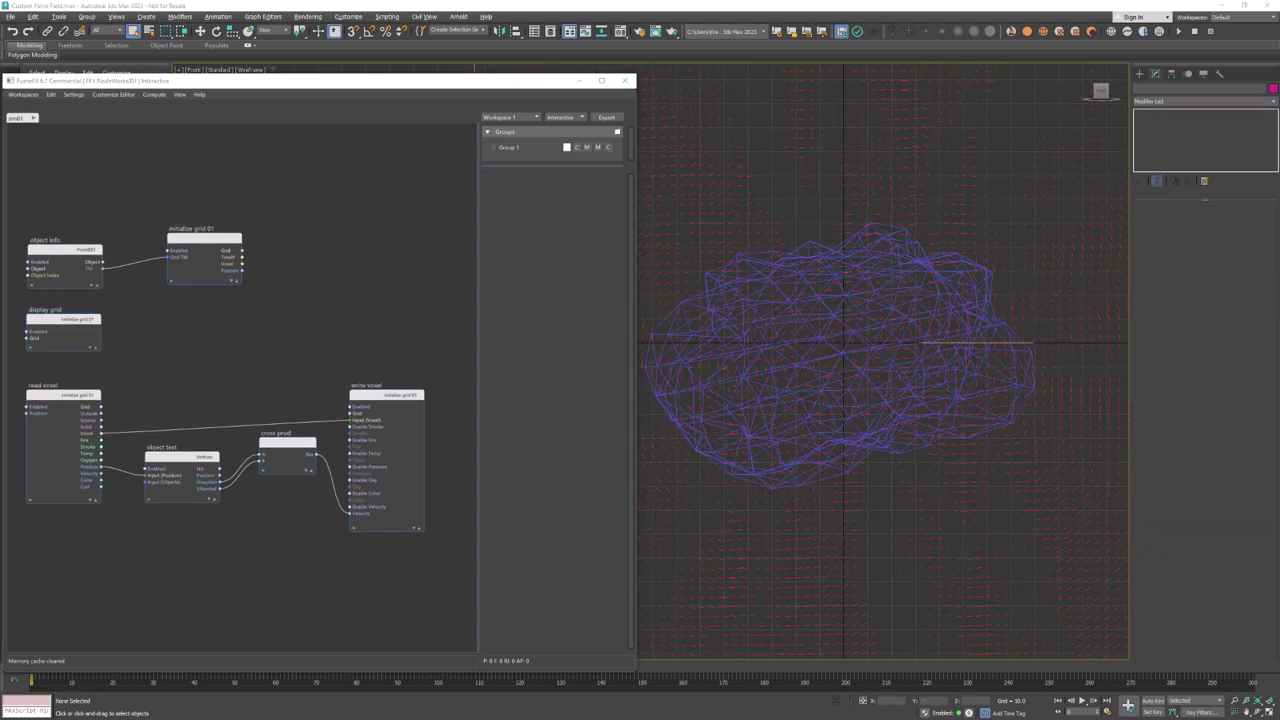
left_click(32, 349)
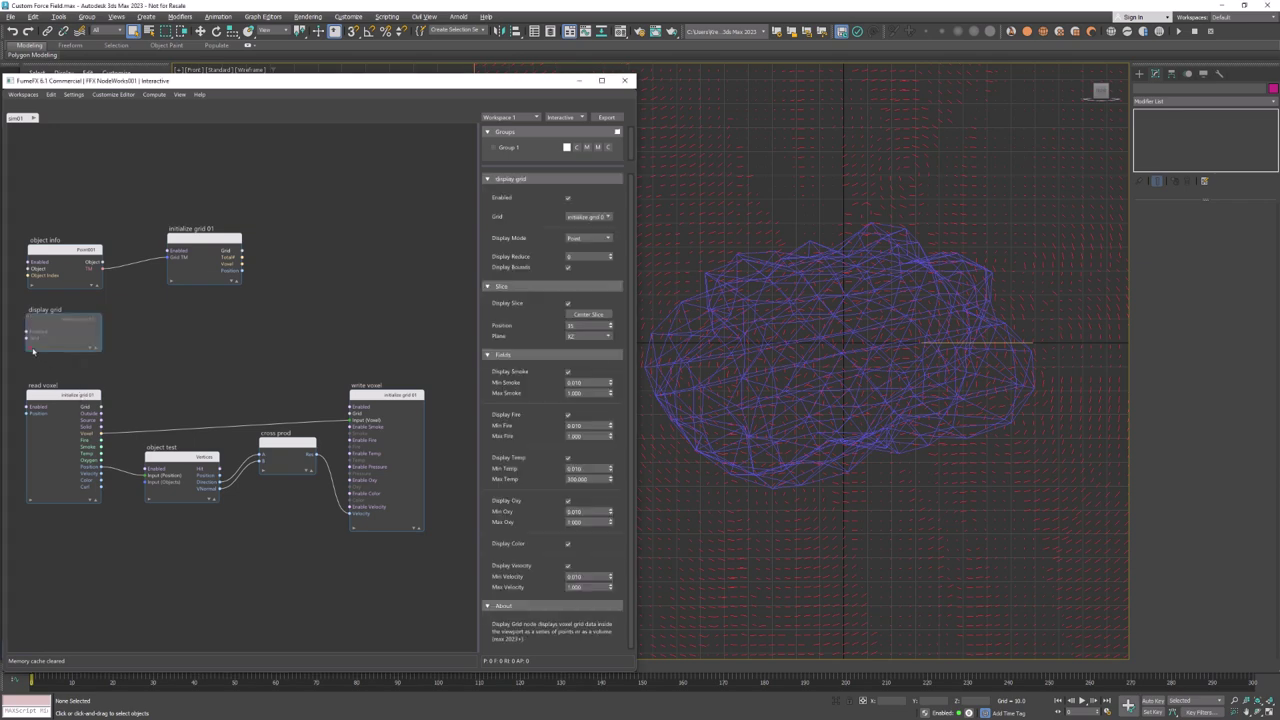
Add a second simulation graph, sim02, and switch the viewport to default shading
double_click(56, 120)
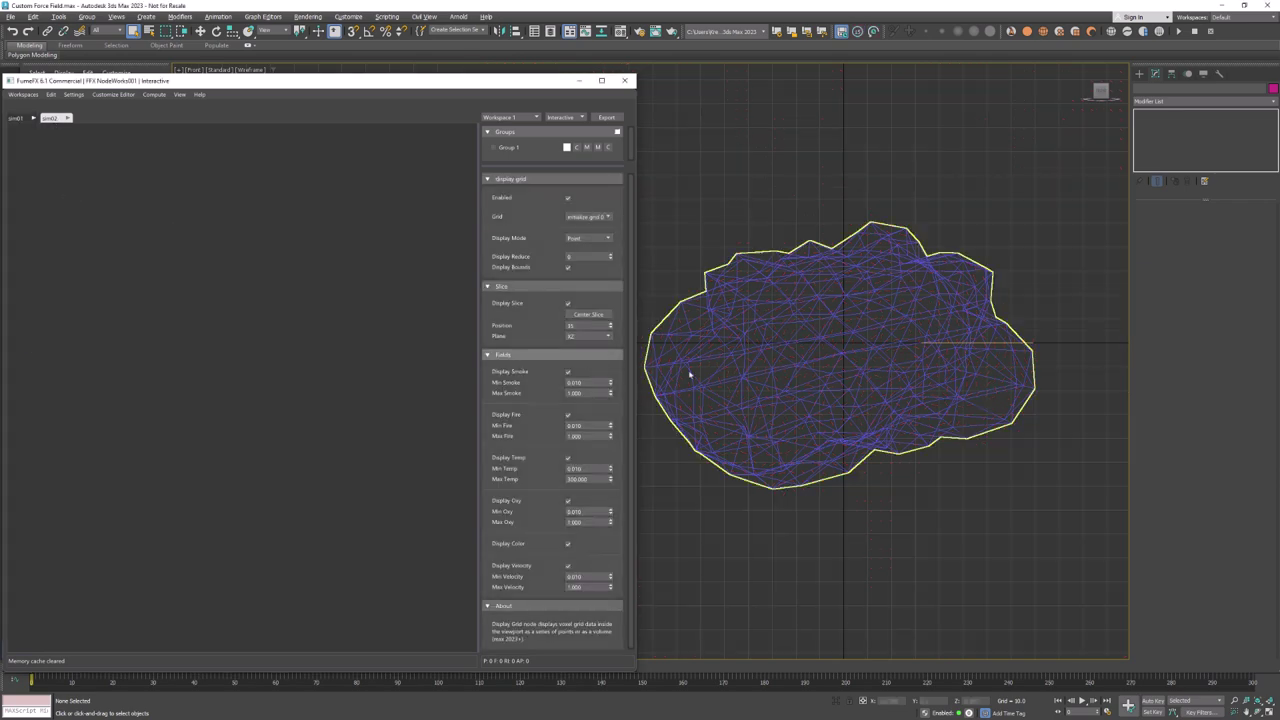
left_click(781, 514)
key("F3")
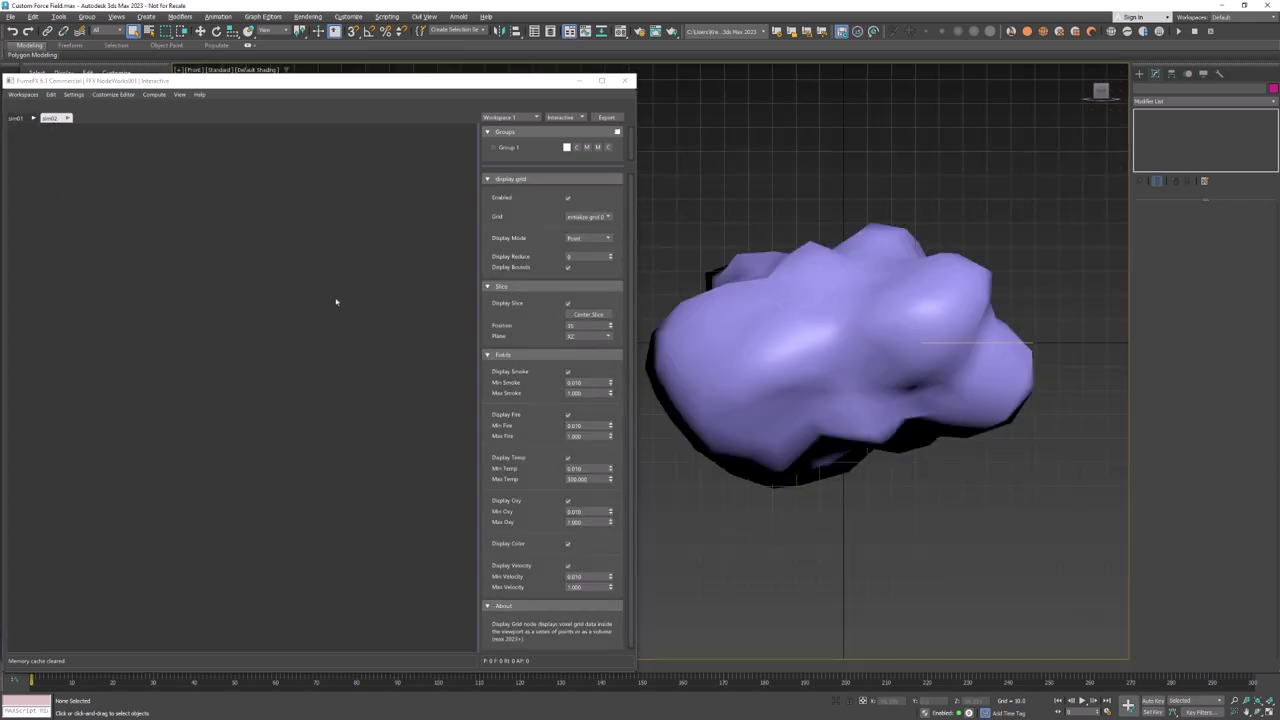
Add a second particle group, Group 2, and give it a yellow colour
left_click(503, 170)
right_click(506, 163)
left_click(510, 164)
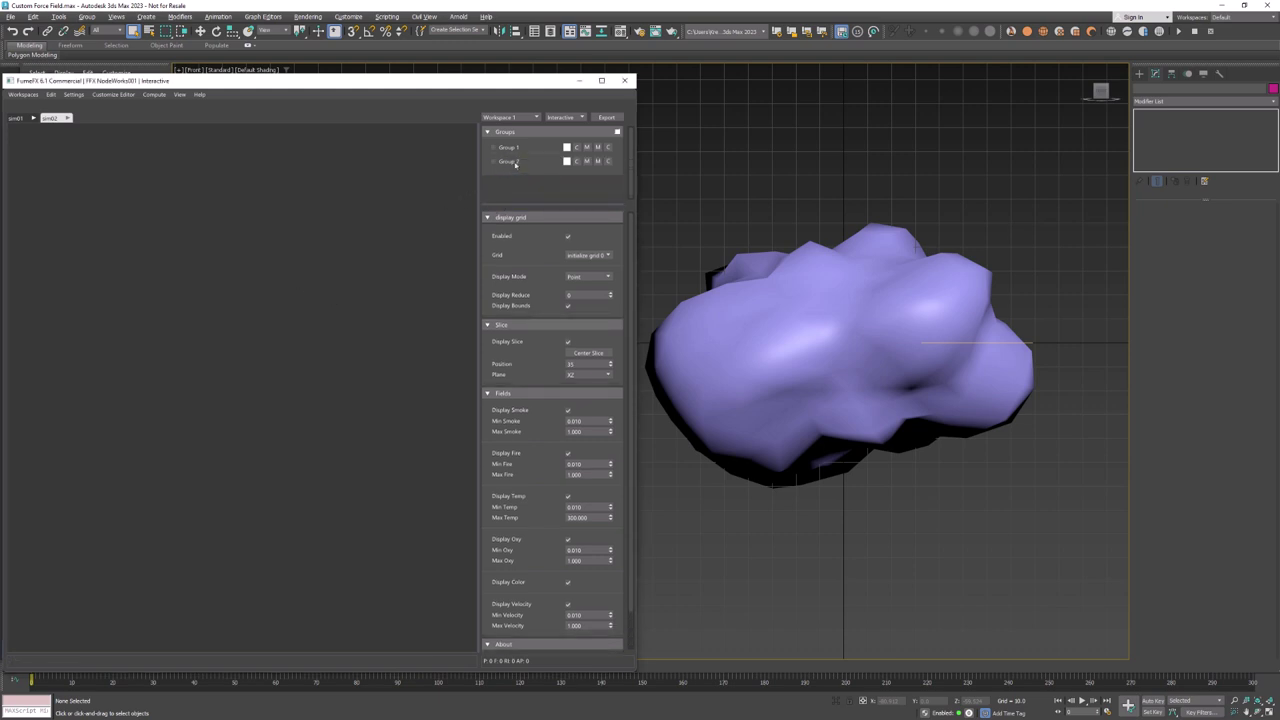
left_click(567, 161)
left_click(547, 176)
left_click(601, 187)
left_click(576, 184)
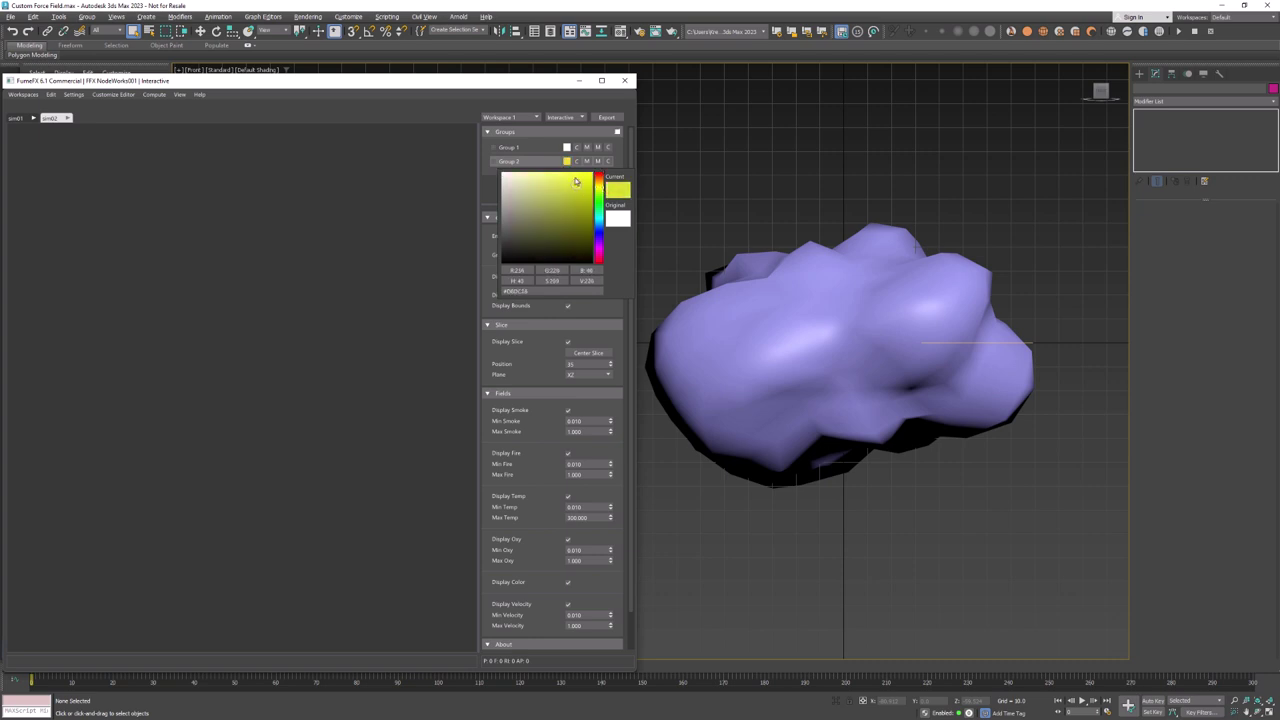
Add a simple gen node to the sim02 graph and assign it to particle Group 2
left_click(94, 209)
right_click(86, 211)
type("simple")
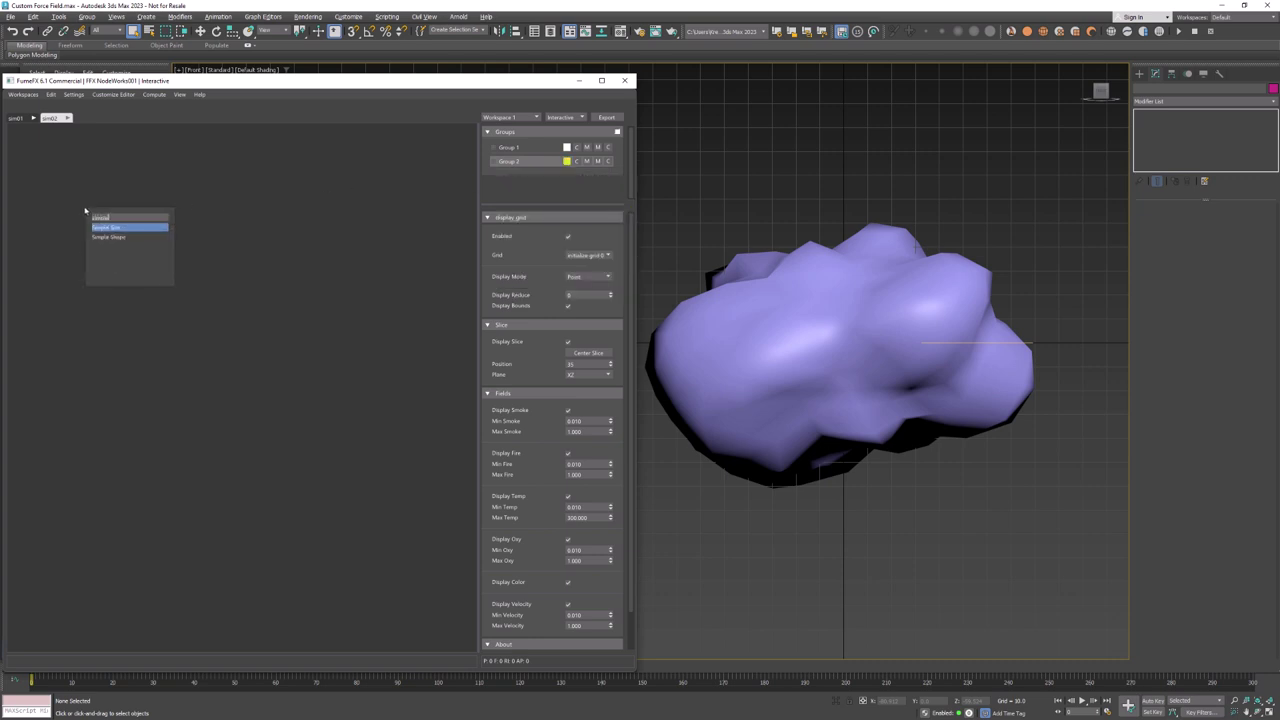
key("Return")
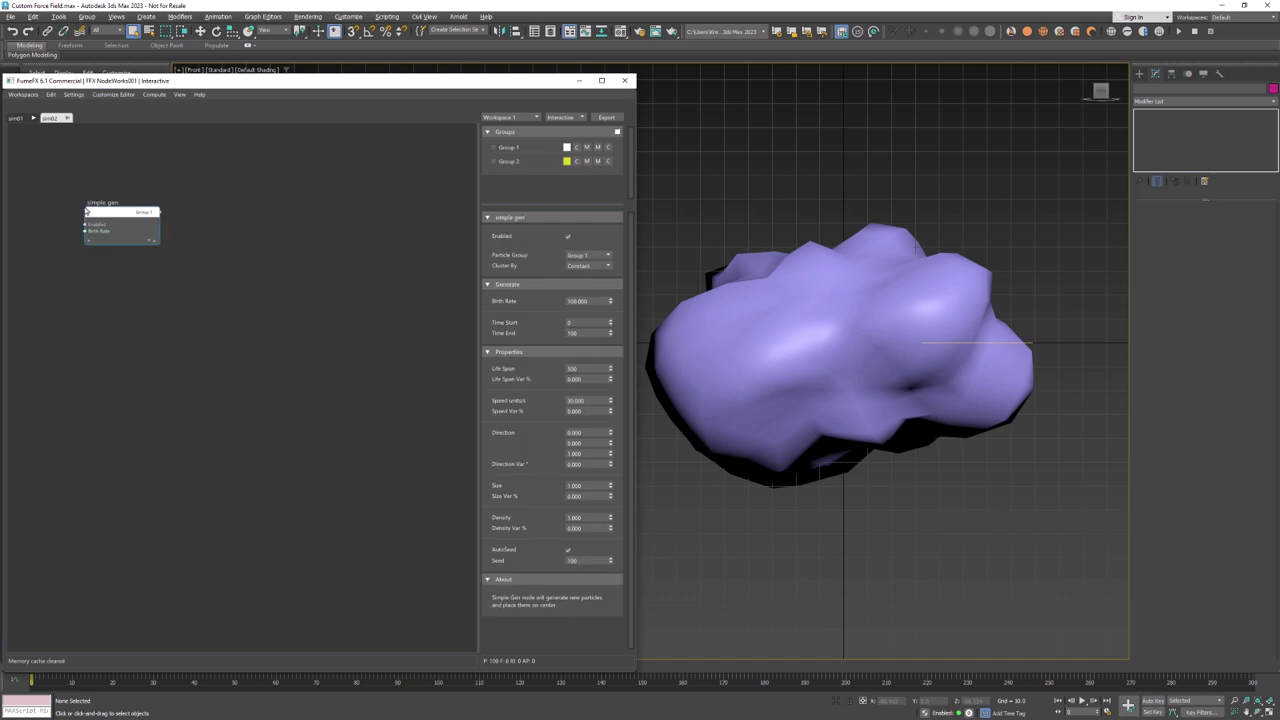
left_click(598, 256)
left_click(588, 276)
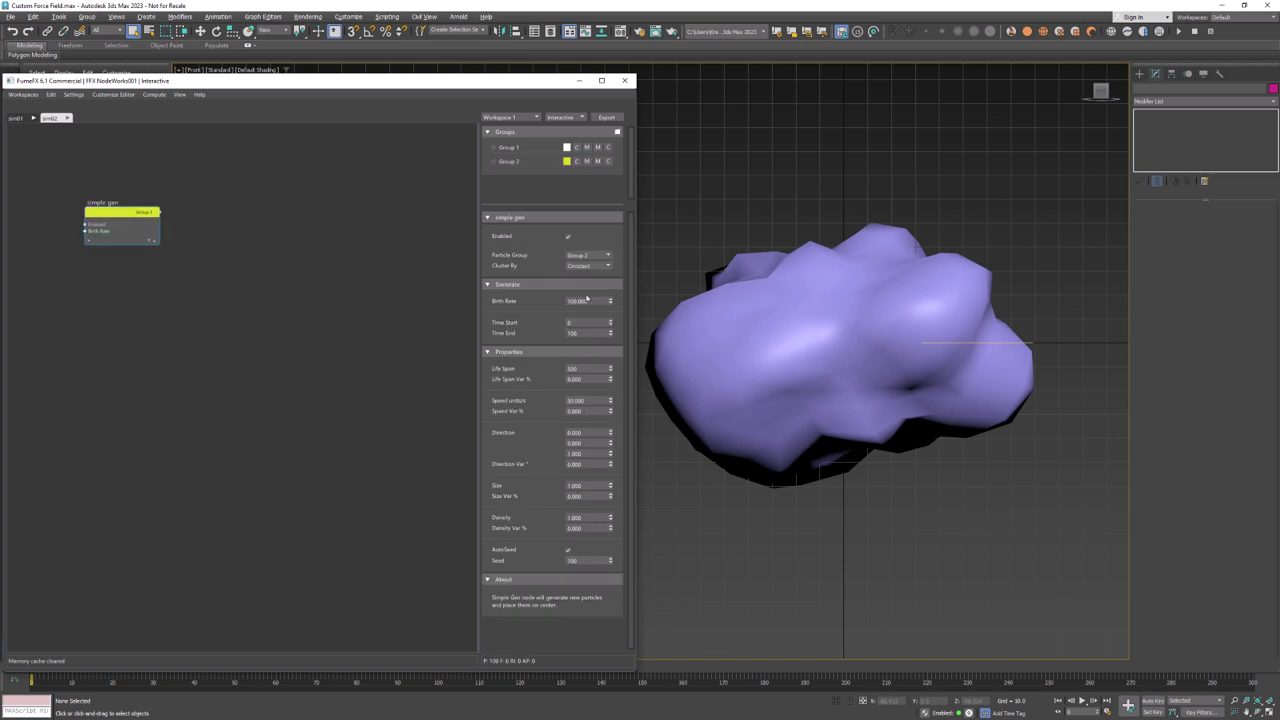
Set the simple gen node's Time End to 0, its speed to 0 and its Birth Rate to 30
right_click(611, 334)
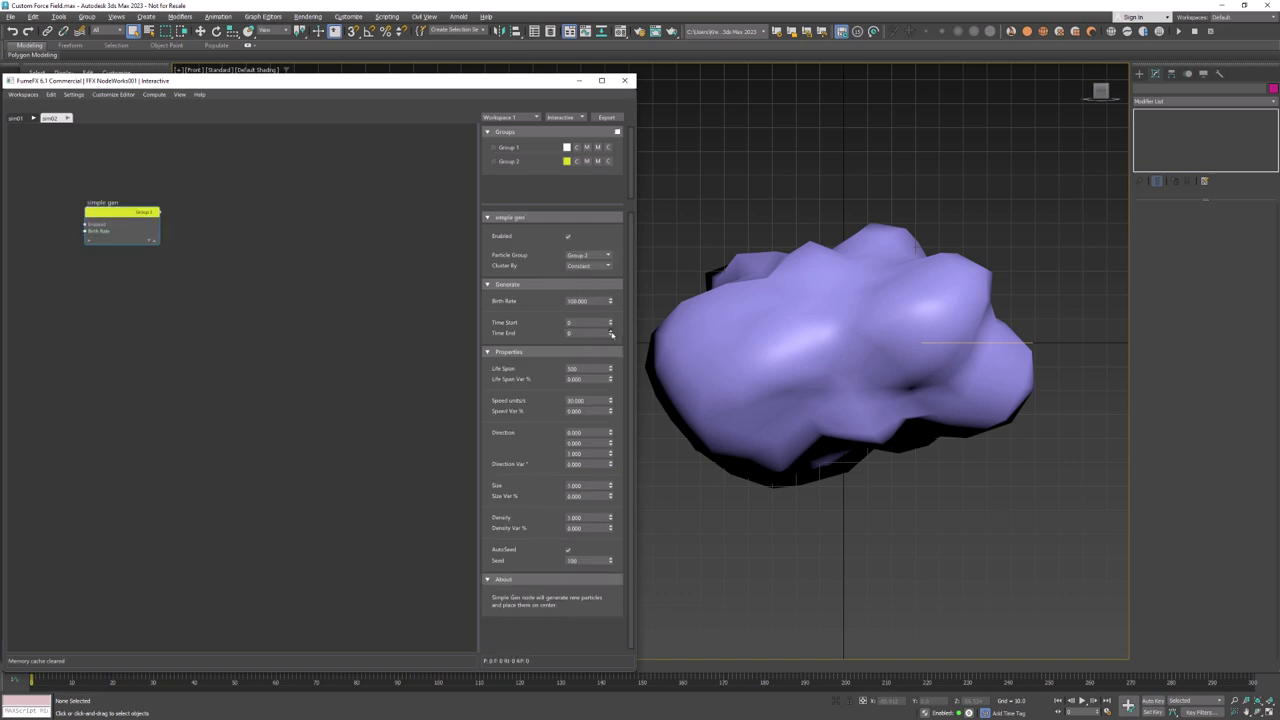
right_click(611, 401)
double_click(572, 333)
left_click_drag(153, 225, 130, 246)
double_click(578, 301)
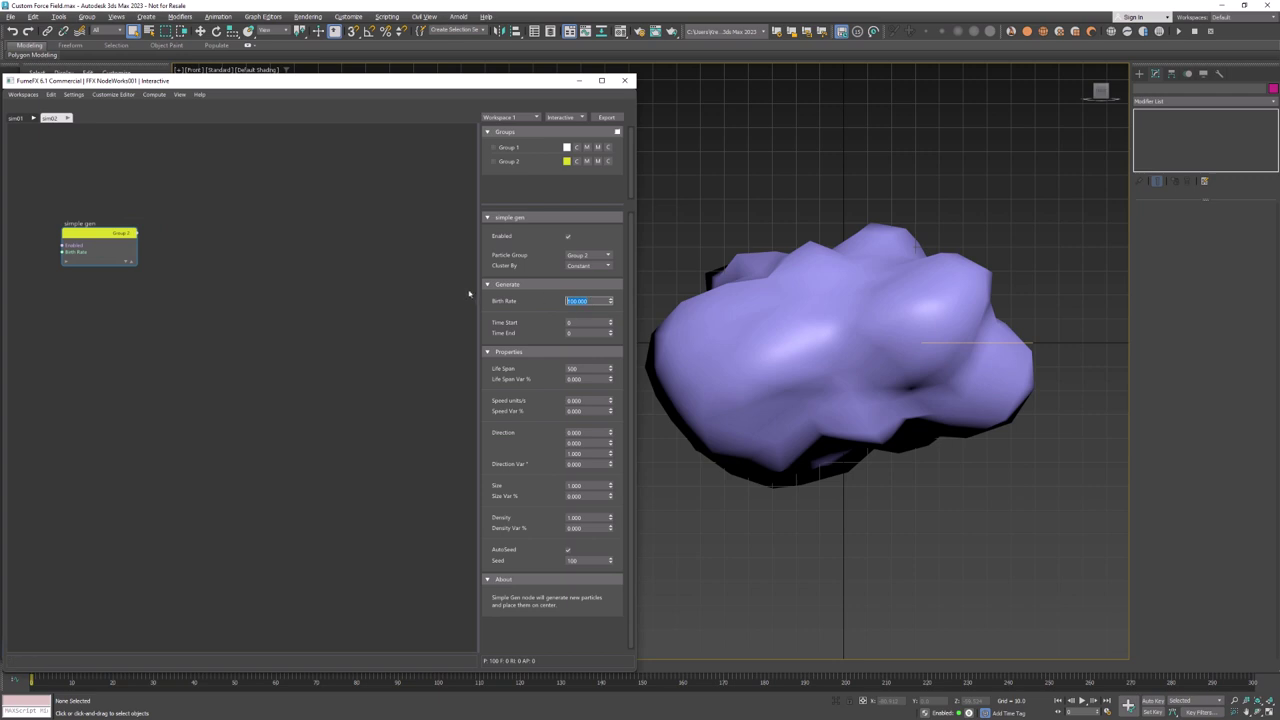
type("30")
key("Return")
Change the colour of Group 2 to an orange-yellow
left_click(567, 161)
left_click(599, 186)
left_click(252, 234)
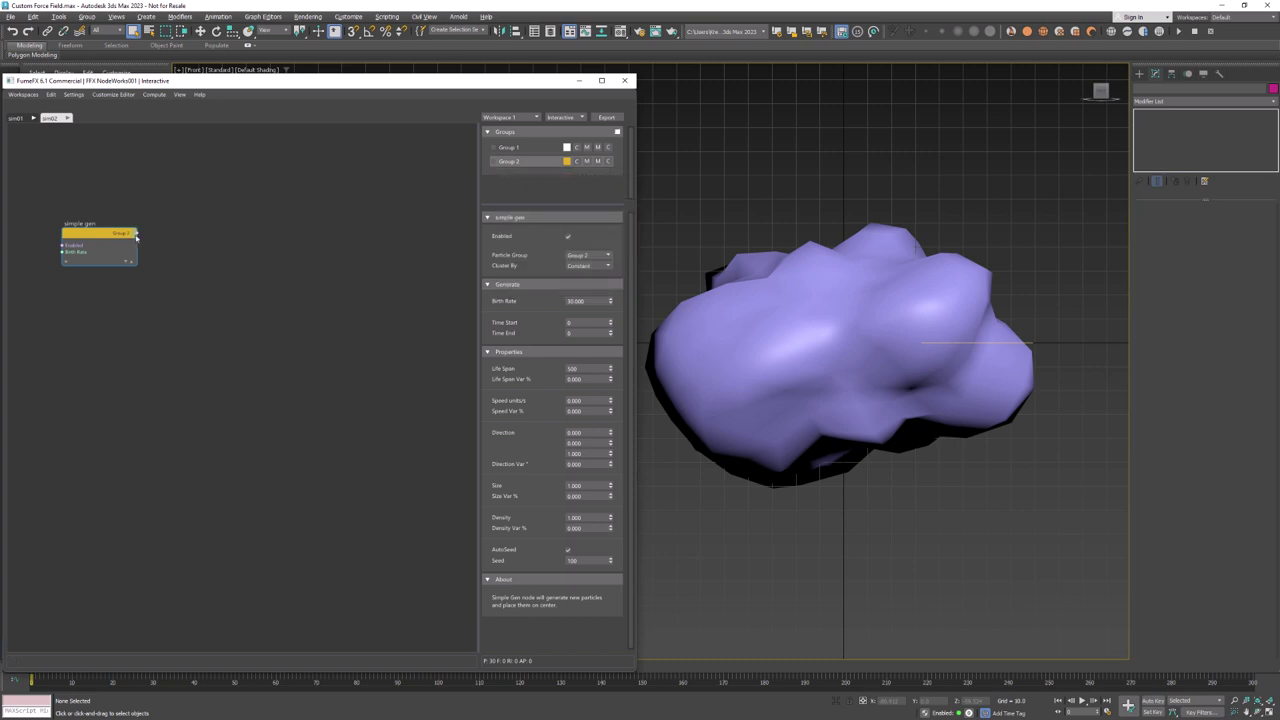
Add a location object node after simple gen, pick the geosphere as its object, and set its Location Type to Volume
right_click(187, 255)
type("loc")
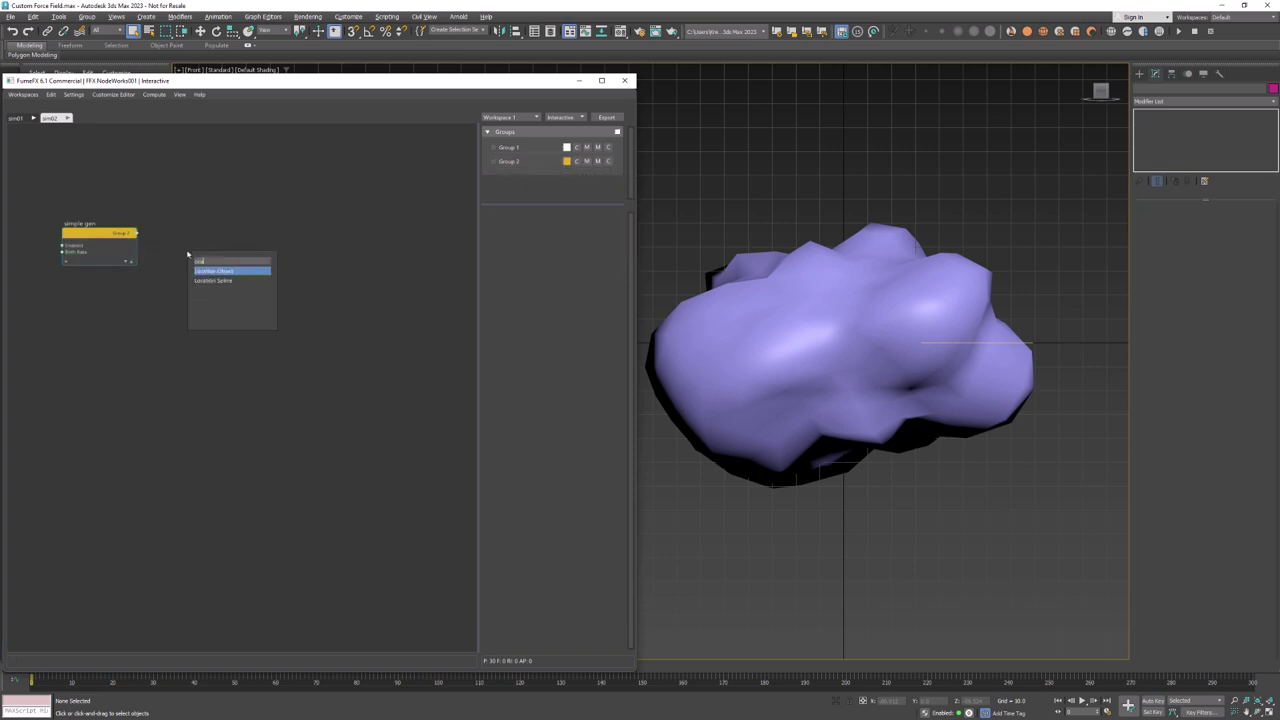
key("Return")
left_click(547, 346)
left_click(779, 347)
left_click(600, 411)
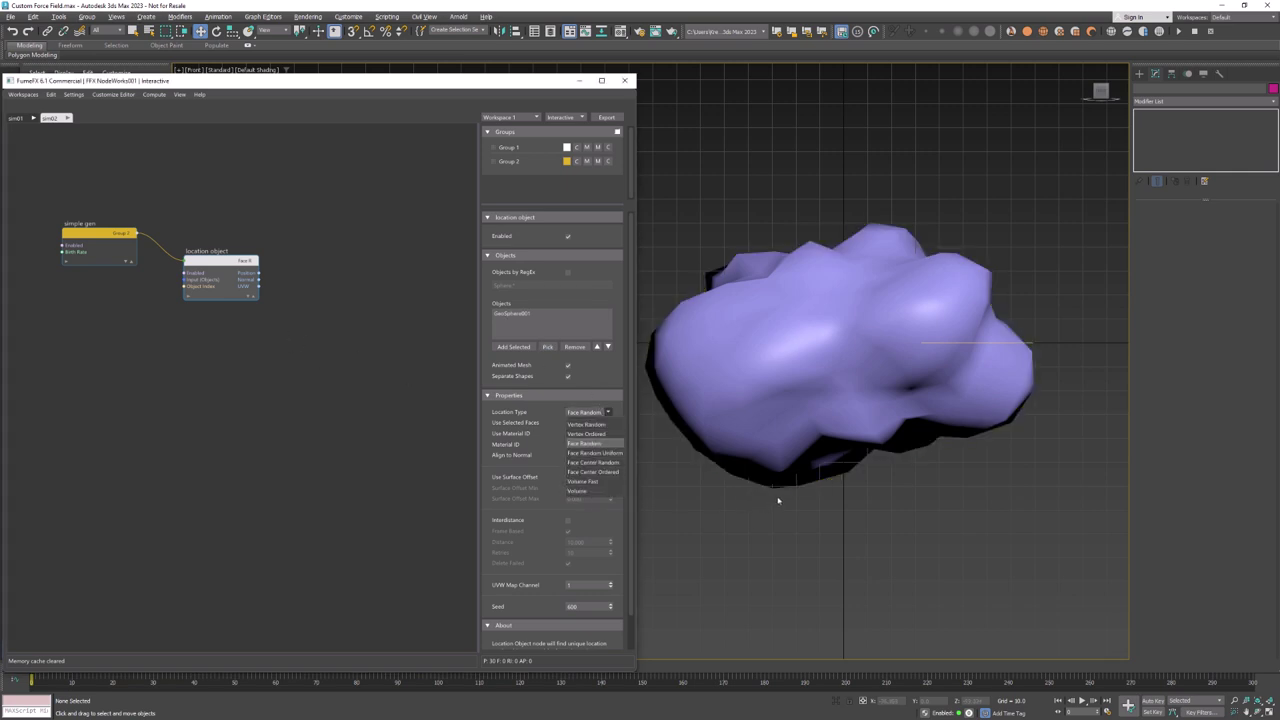
left_click(595, 491)
Feed the location object's Position output into a new position node and show the geosphere in wireframe to inspect the particles
key("F3")
mouse_move(750, 494)
middle_mouse_down("alt")
mouse_move(766, 491)
mouse_move(777, 517)
mouse_move(768, 511)
middle_mouse_up("alt")
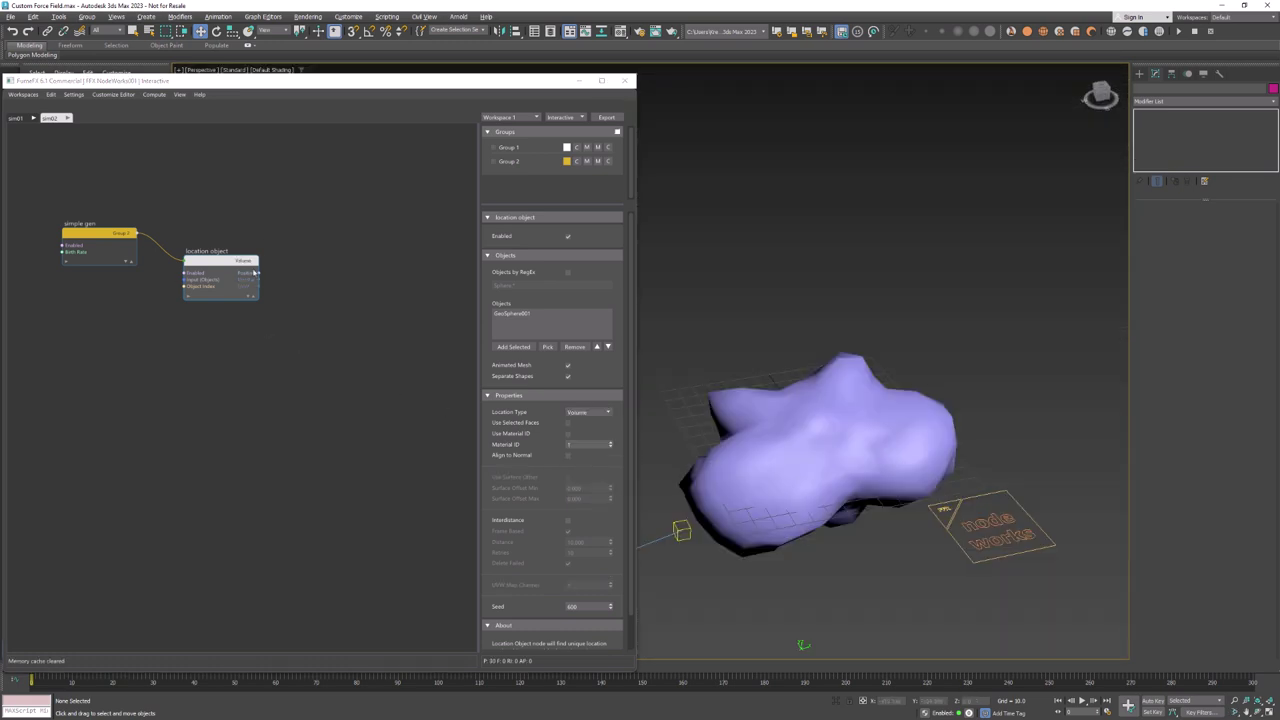
left_click_drag(258, 272, 300, 272)
type("poi")
key("Down")
key("Down")
key("Return")
key("F3")
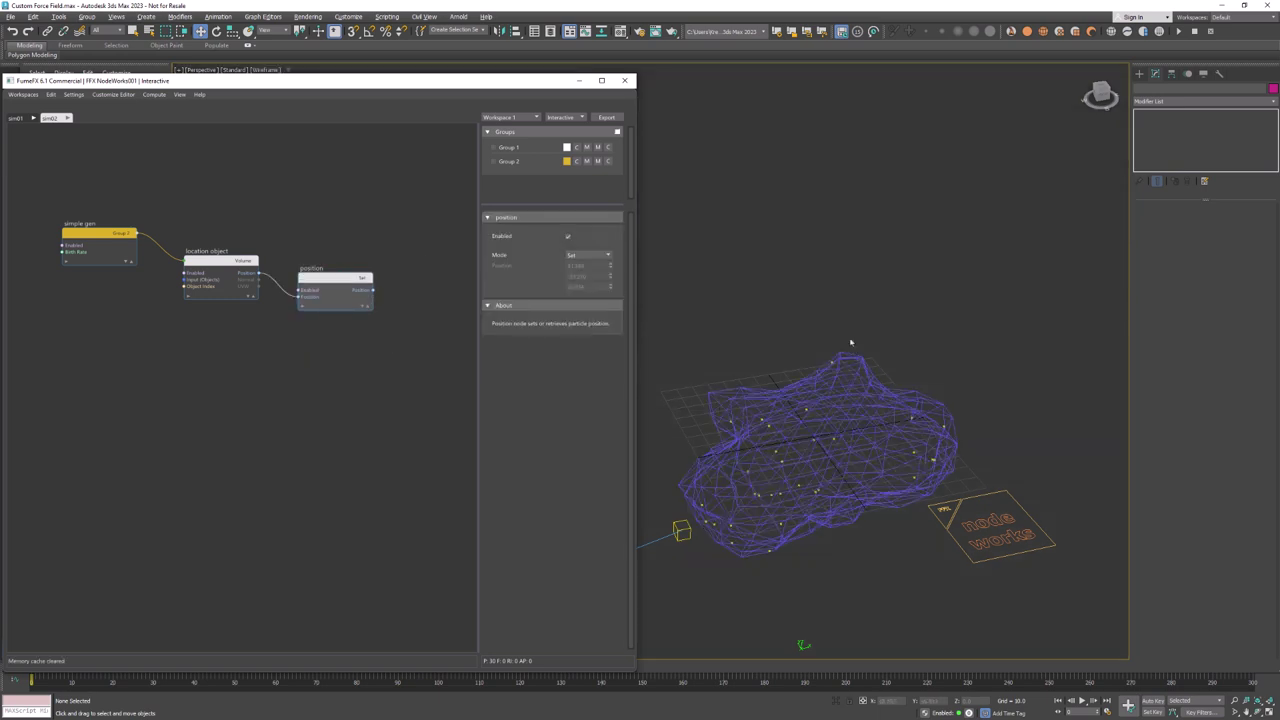
scroll(851, 342, "up", 4)
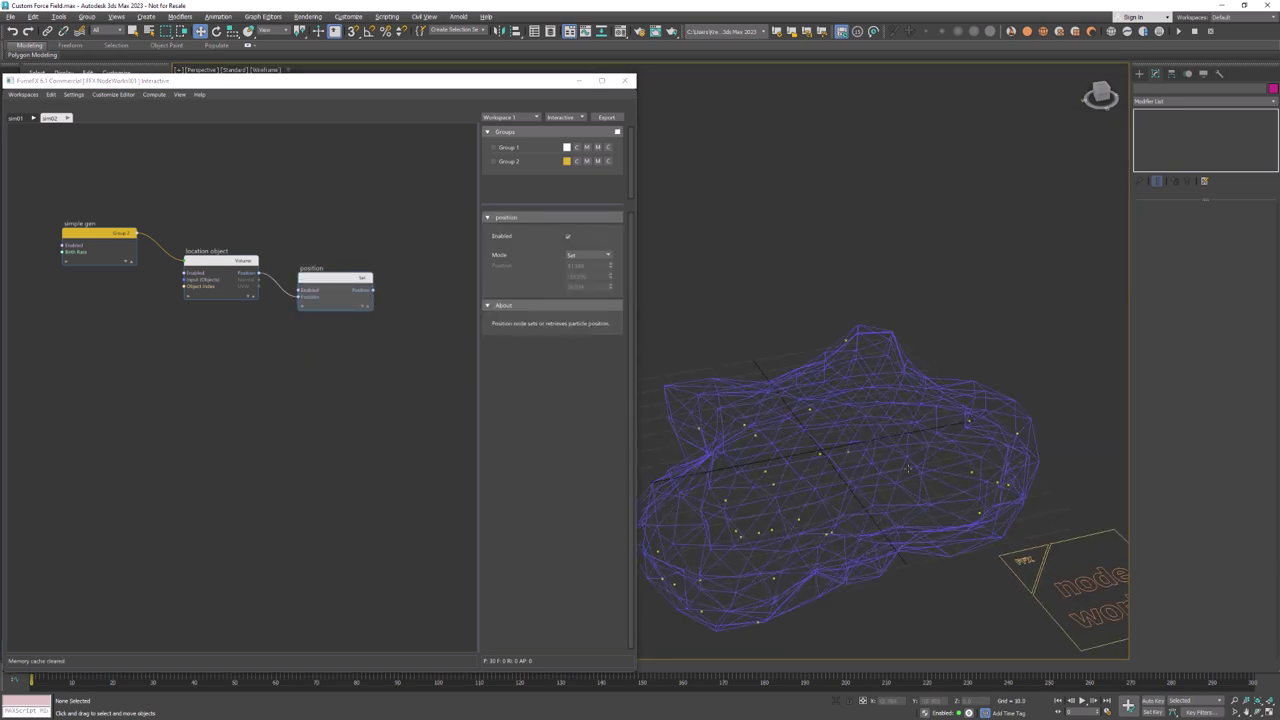
middle_click_drag(910, 469, 917, 484, "alt")
Add a voxel to spline node below the particle generation nodes
left_click(83, 398)
key("Tab")
type("vox")
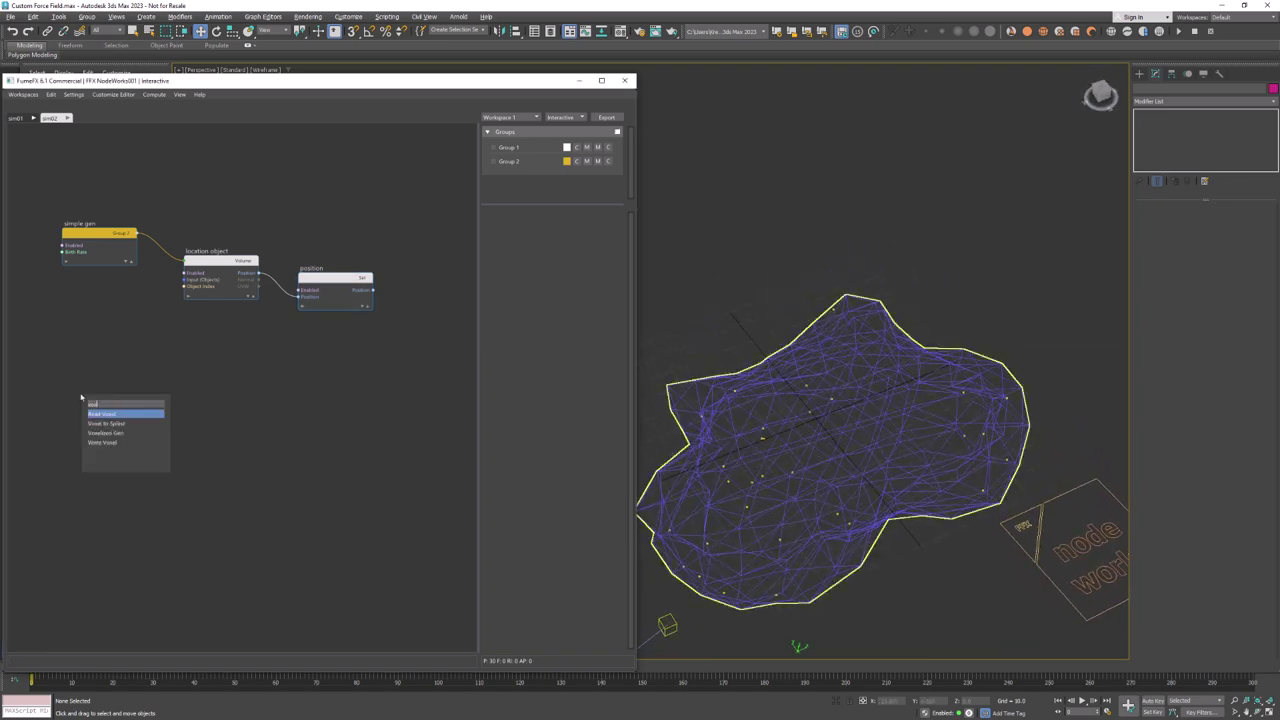
key("Down")
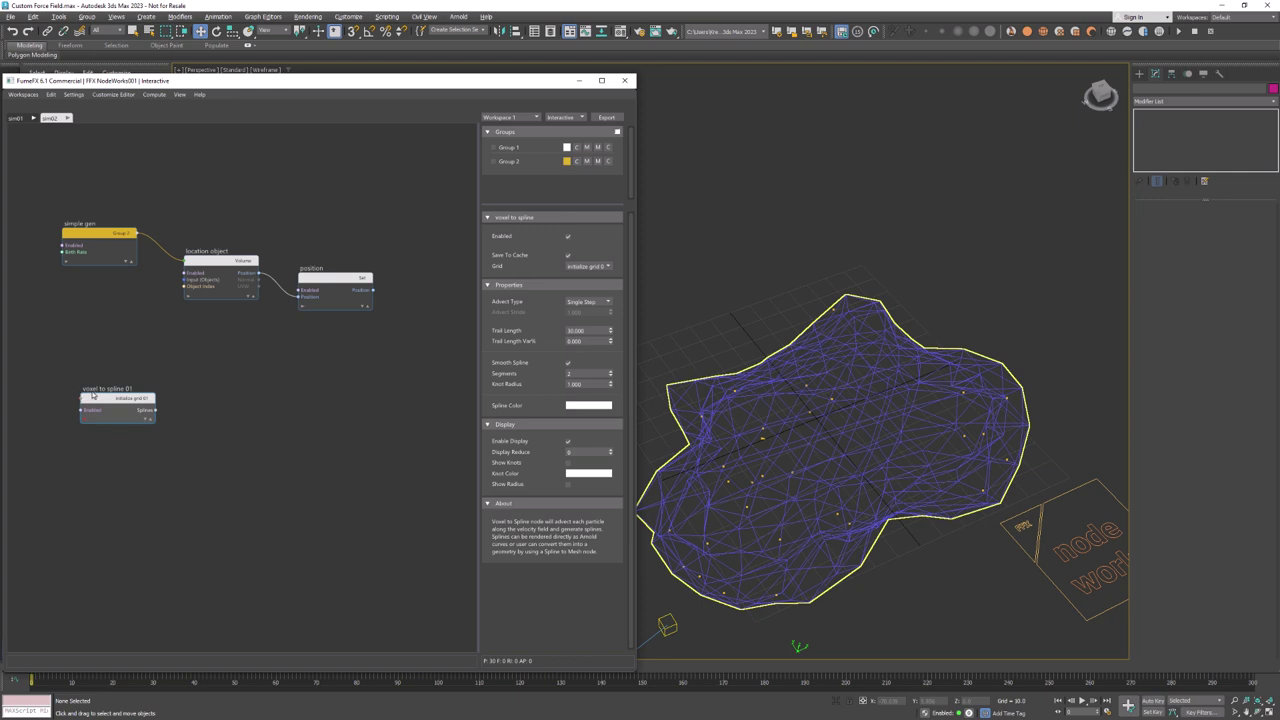
key("Return")
Add a get part group node for Group 2 and connect its group output to the voxel to spline node
right_click(76, 405)
mouse_move(92, 410)
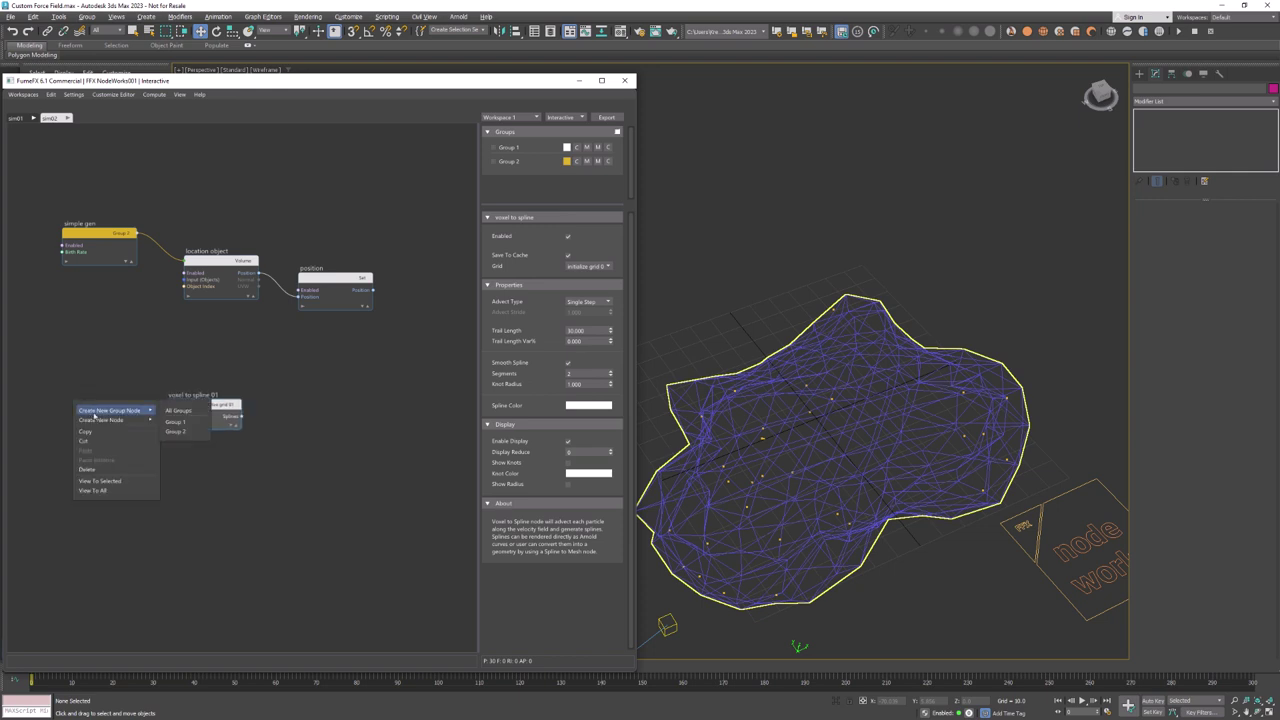
left_click(178, 431)
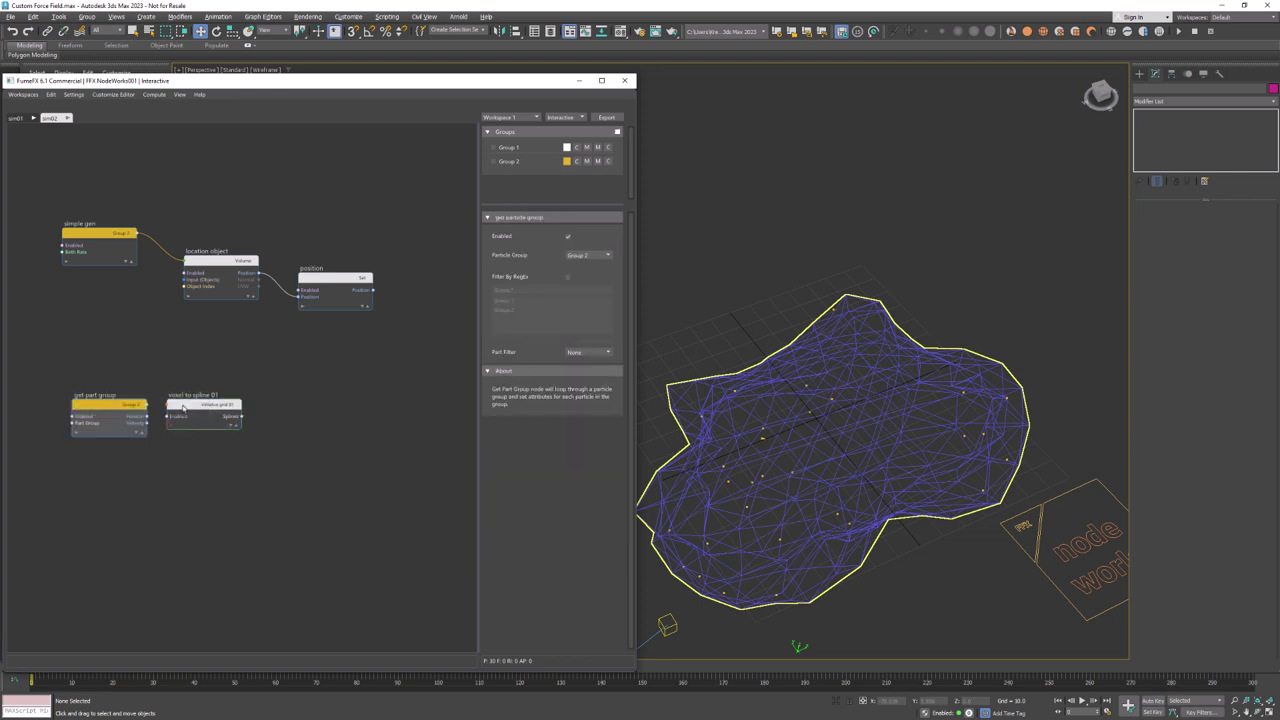
left_click_drag(185, 409, 218, 427)
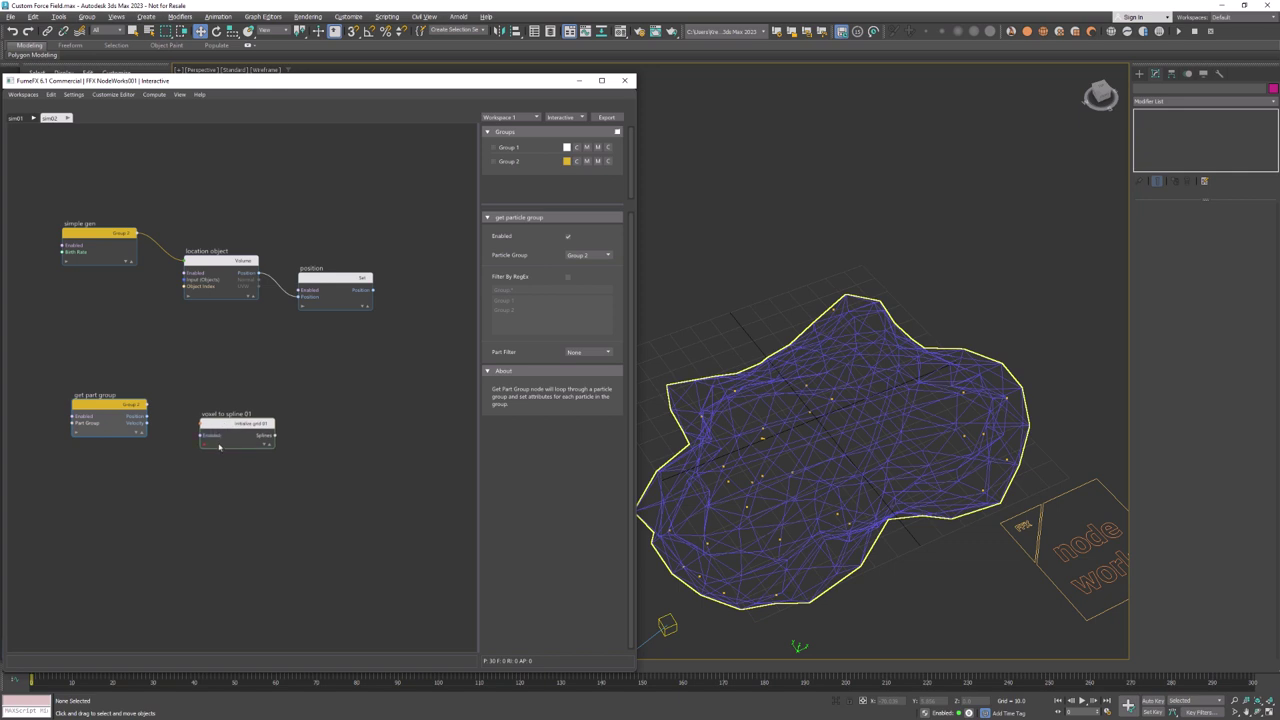
left_click_drag(147, 404, 266, 418)
Add a random node below voxel to spline and change its value pin type to Float3
right_click(195, 460)
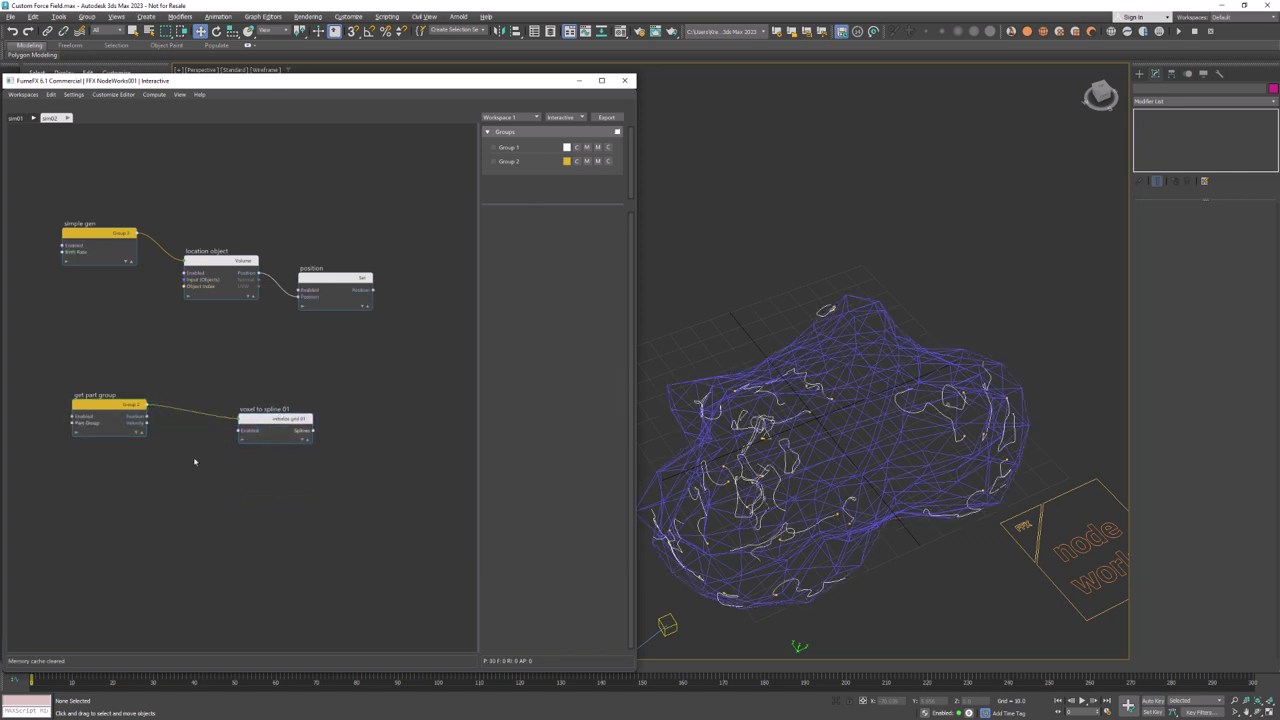
type("random")
key("Return")
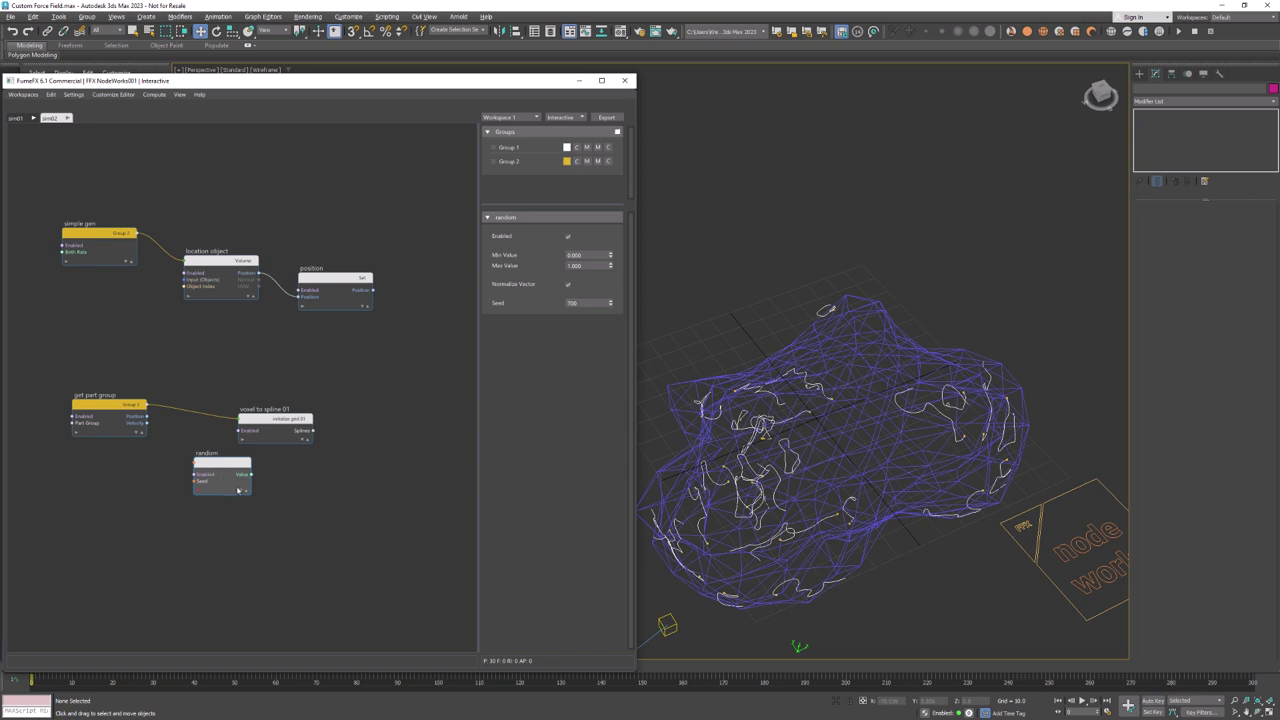
right_click(239, 490)
mouse_move(225, 500)
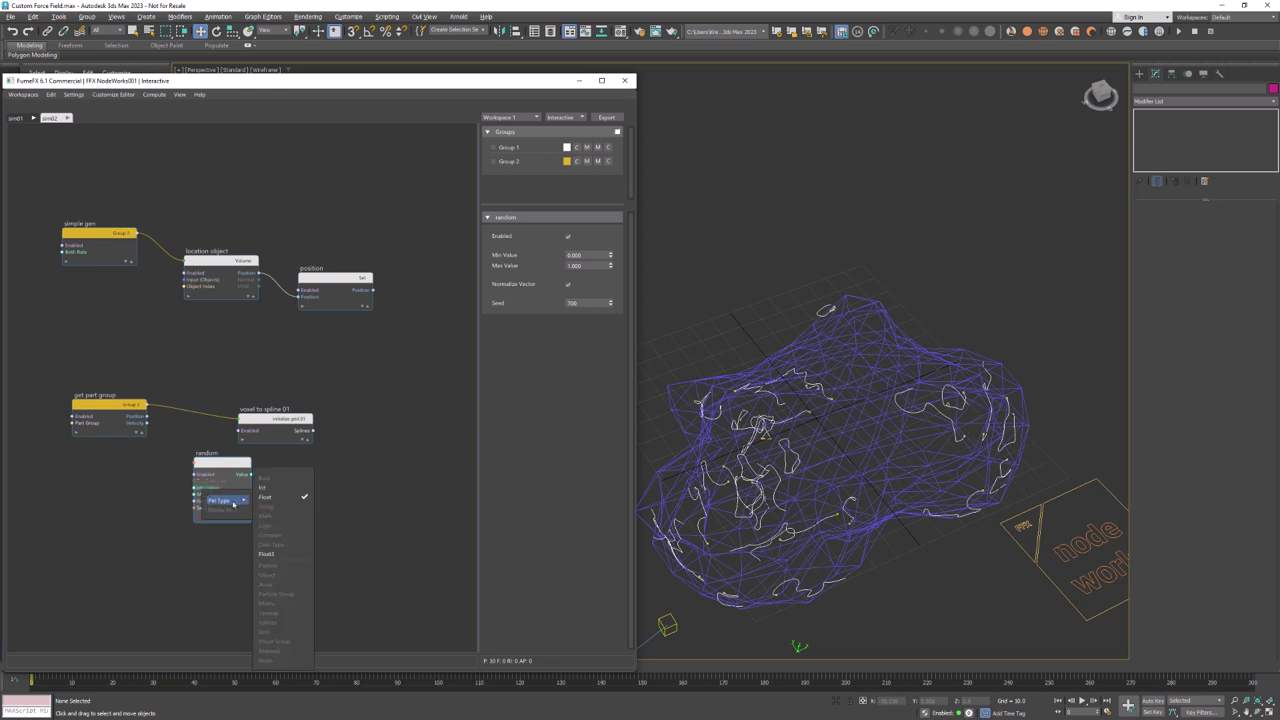
left_click(270, 552)
Connect the get part group node's group output to the random node and enable Show As Colors
left_click_drag(147, 416, 195, 468)
left_click(221, 465)
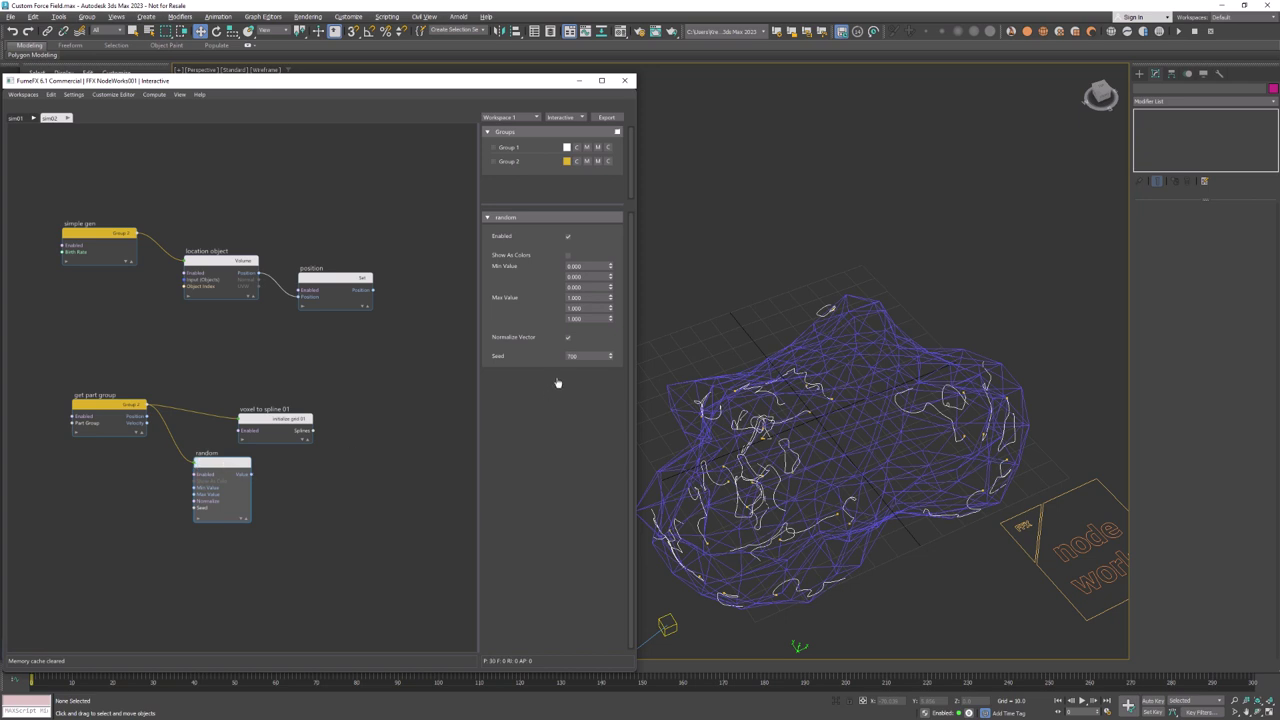
left_click(567, 256)
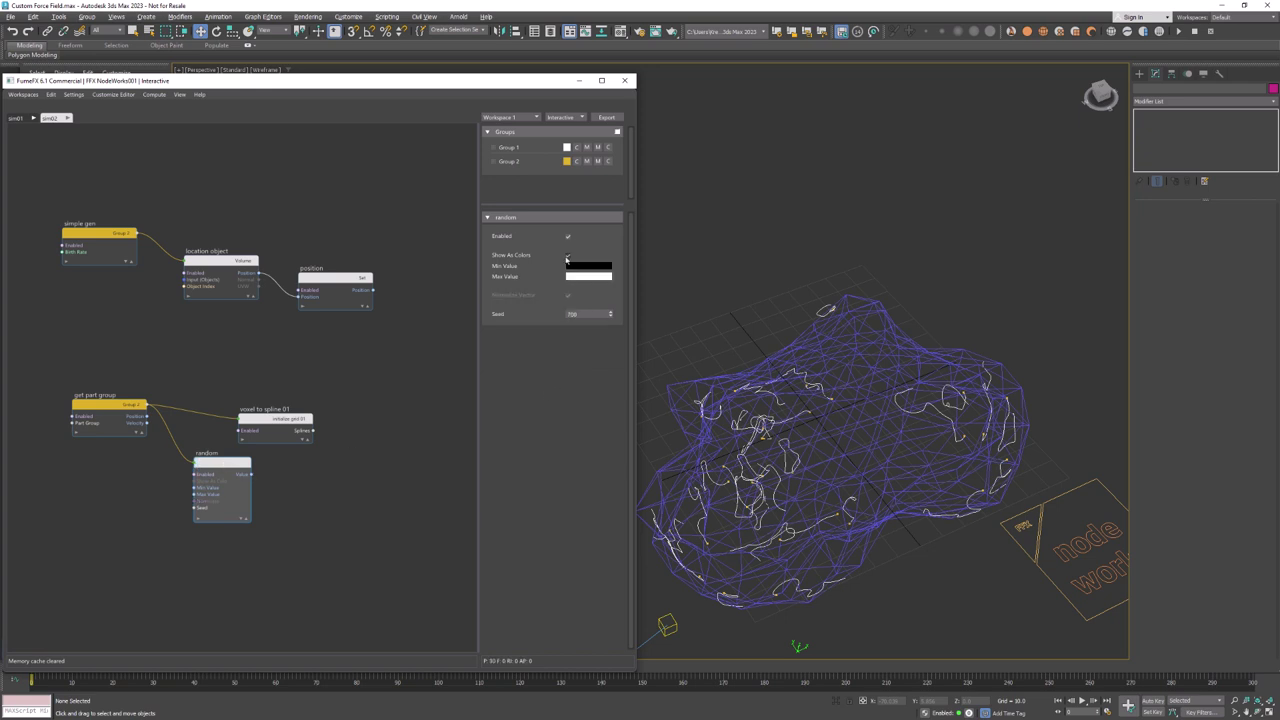
Make room beside the random node and feed its Value output into the voxel to spline node's Spline Color
left_click_drag(275, 420, 333, 420)
left_click(262, 472)
left_click_drag(261, 472, 309, 474)
Set the random node's Min Value colour to red and its Max Value colour to light blue
left_click(239, 463)
left_click(588, 266)
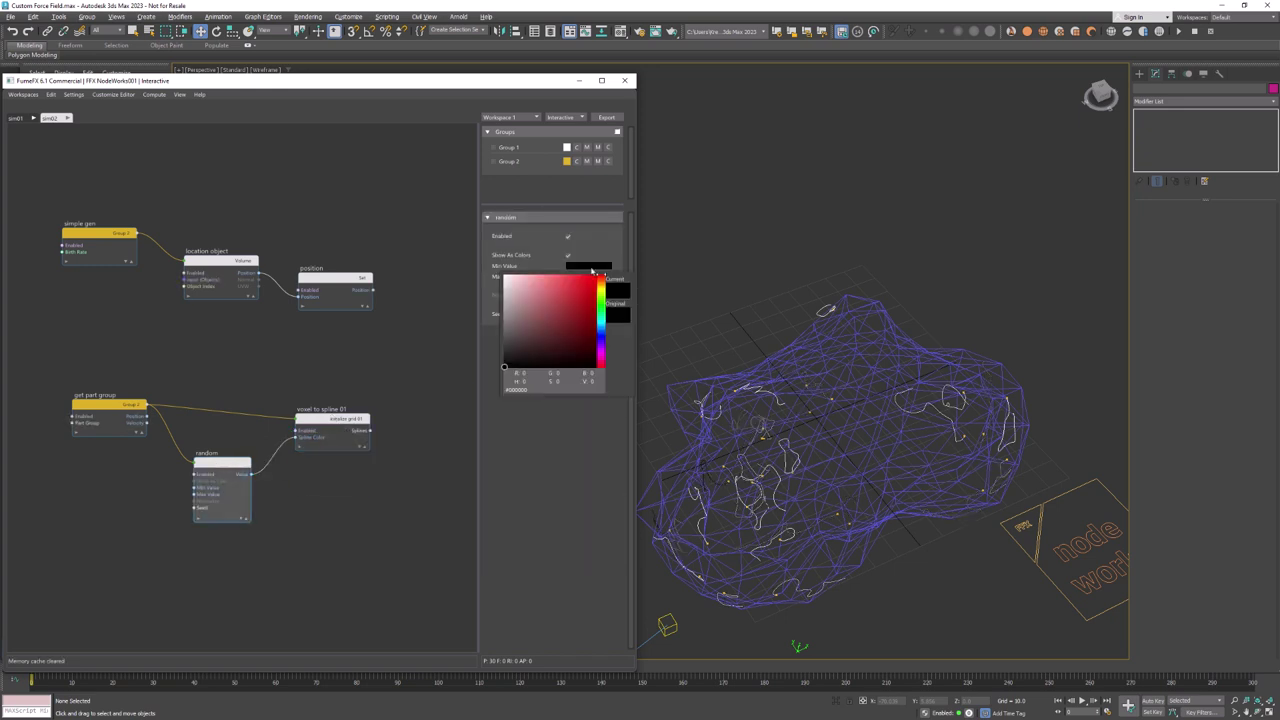
left_click(601, 287)
left_click(588, 276)
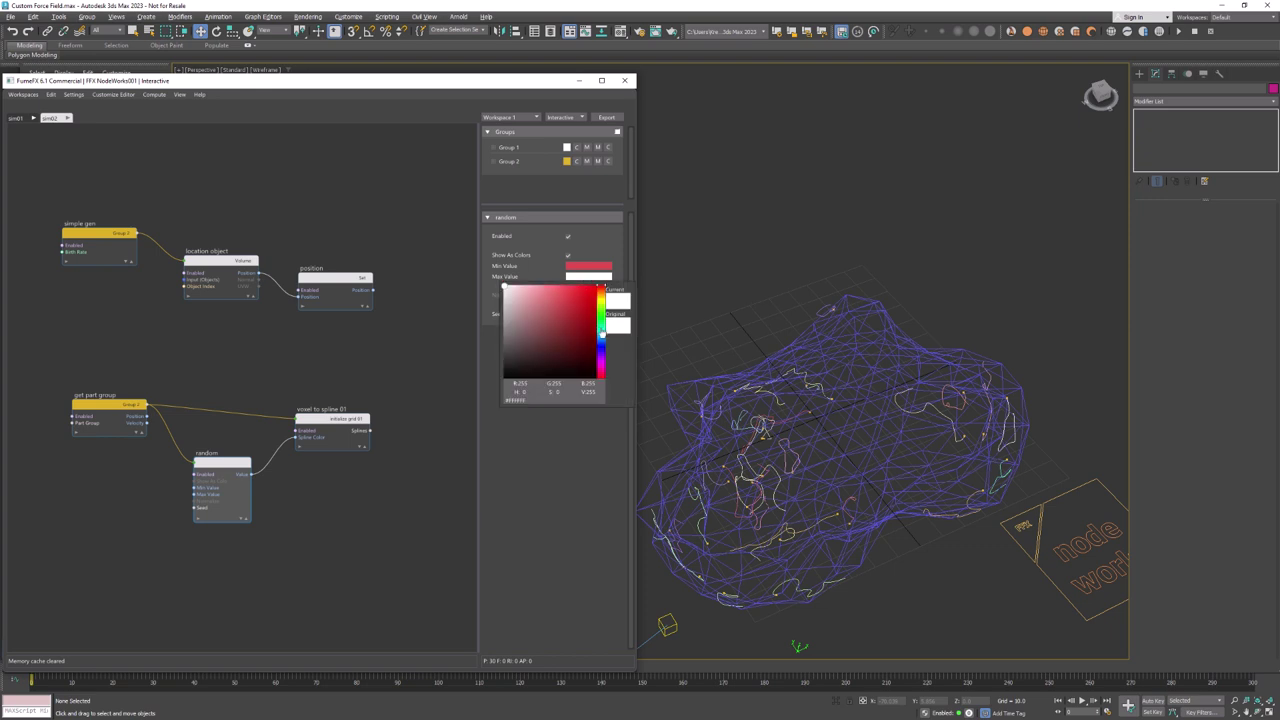
left_click(601, 345)
left_click_drag(571, 323, 546, 299)
left_click(401, 462)
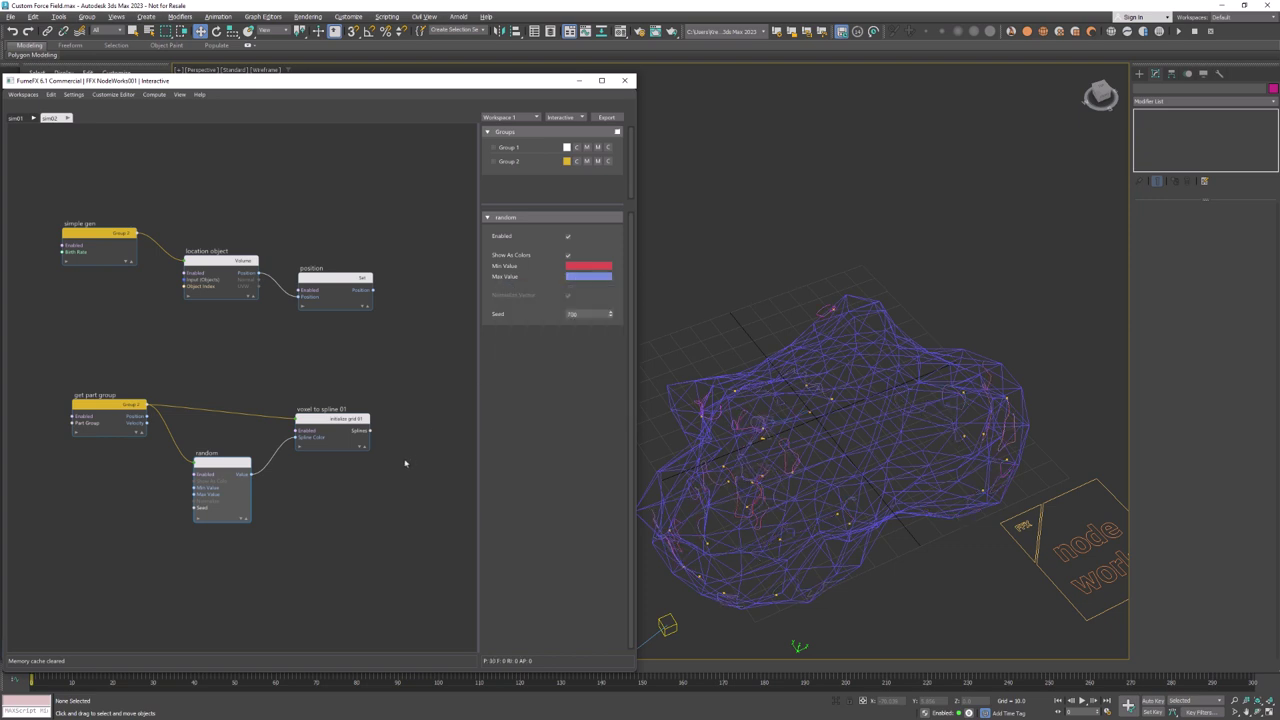
Remove the direct link from get part group to voxel to spline, collapse the random node's pins, and align the three nodes
left_click_drag(327, 422, 303, 408)
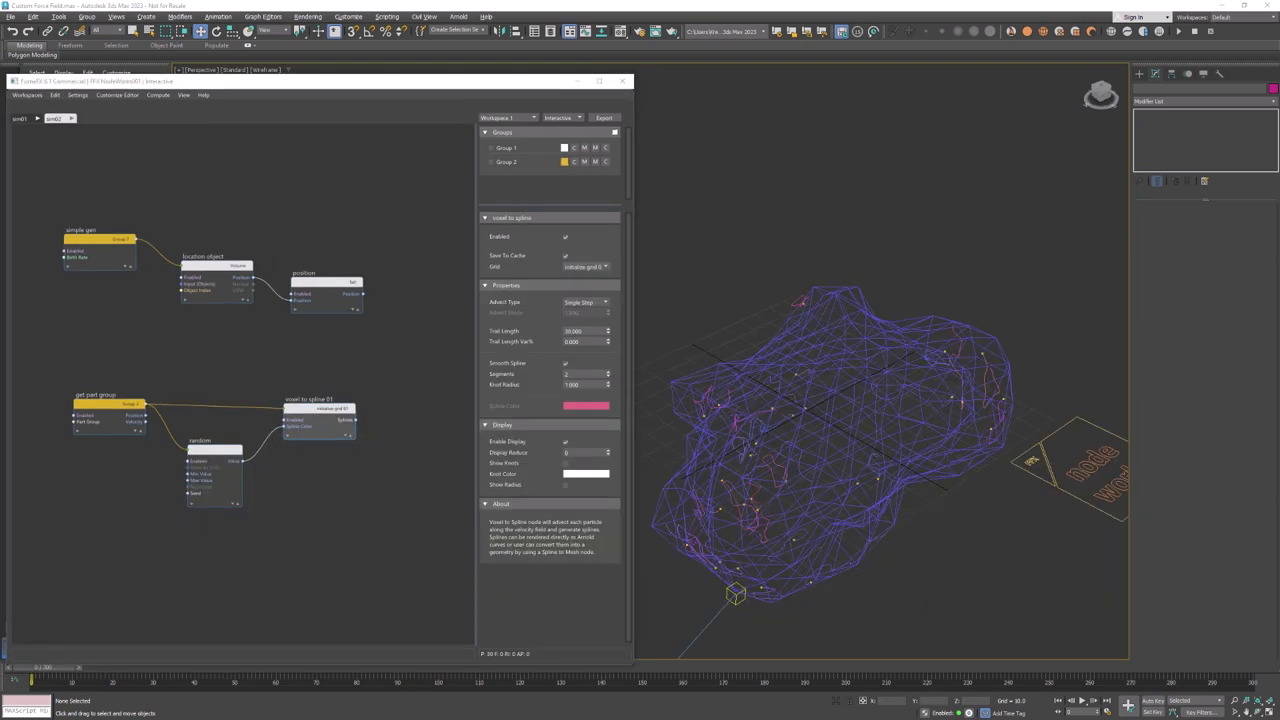
left_click(228, 407)
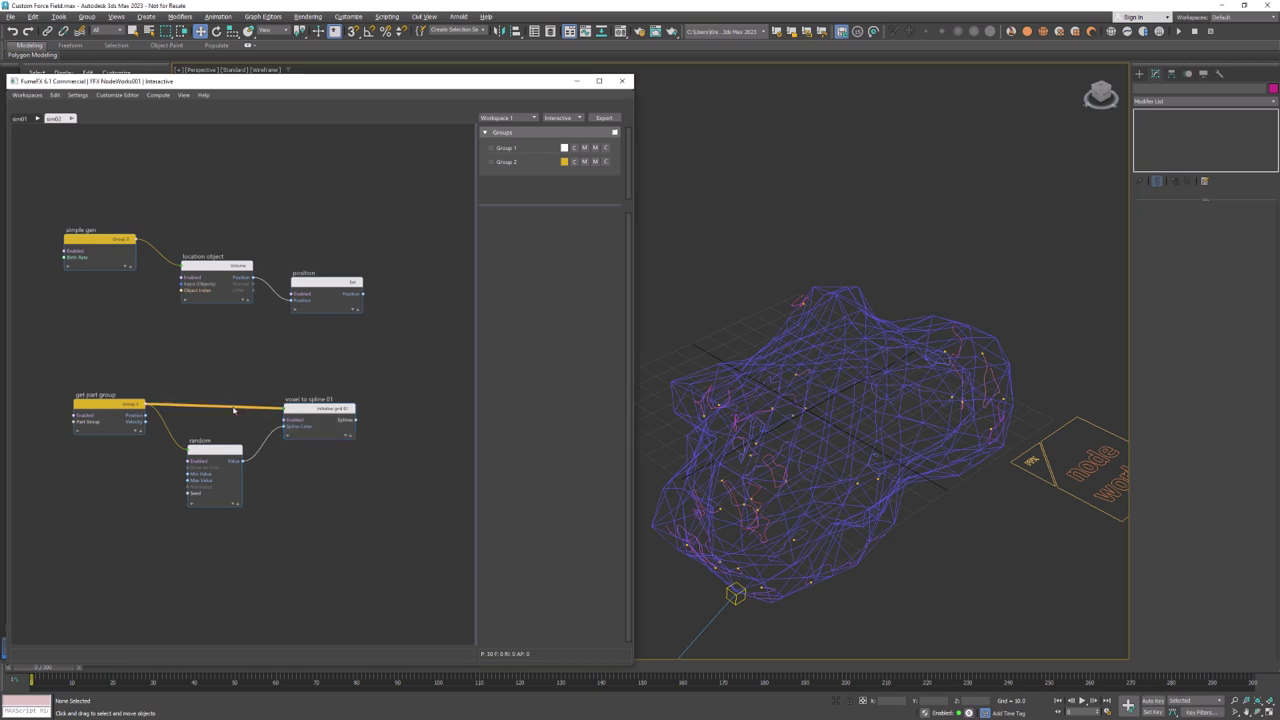
key("Delete")
left_click_drag(297, 412, 281, 407)
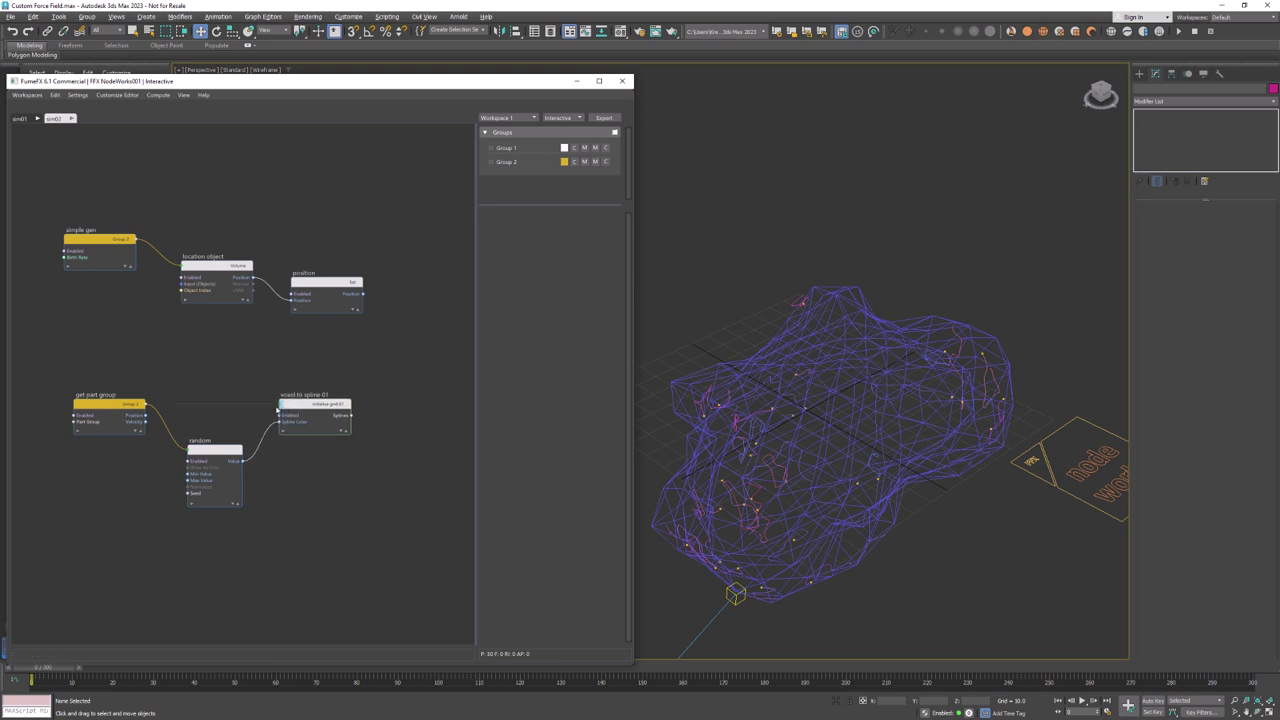
left_click(238, 504)
left_click_drag(222, 451, 226, 428)
left_click_drag(298, 408, 298, 434)
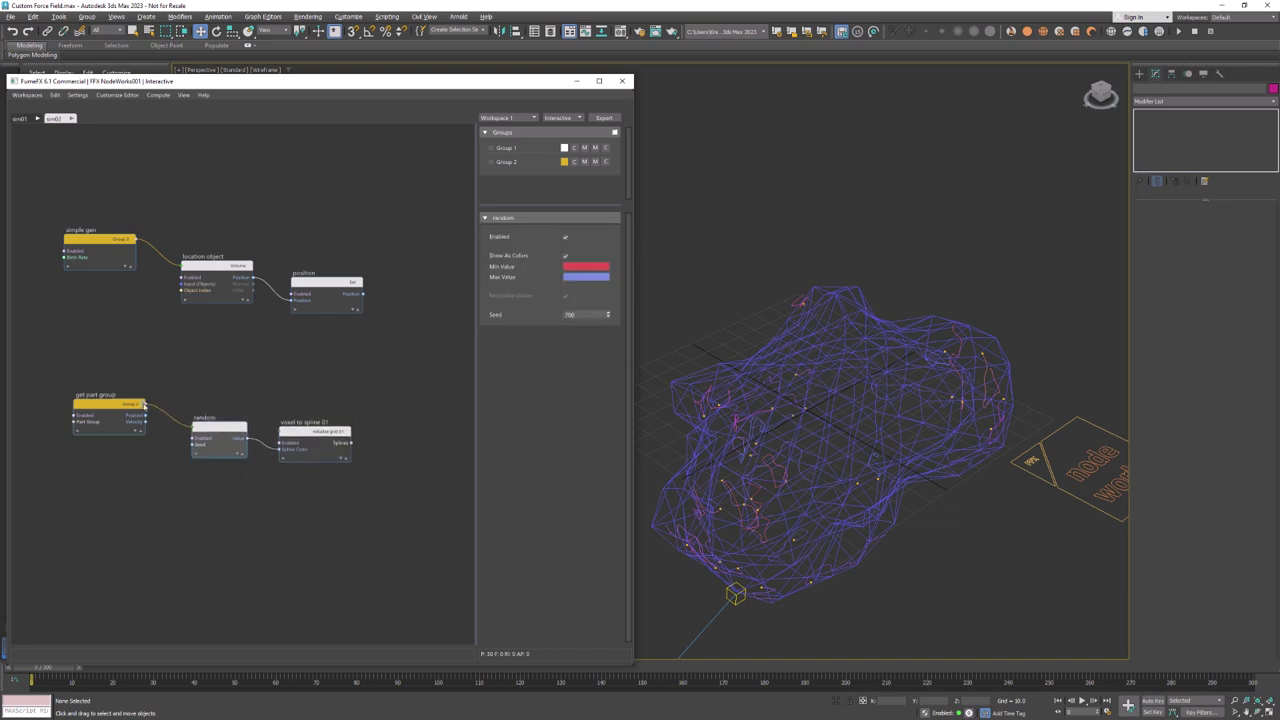
Align the random and voxel to spline nodes, and set voxel to spline's Advect Type to Sub Steps with an Advect Stride of 0.5
left_click_drag(217, 428, 208, 423)
left_click_drag(302, 434, 303, 429)
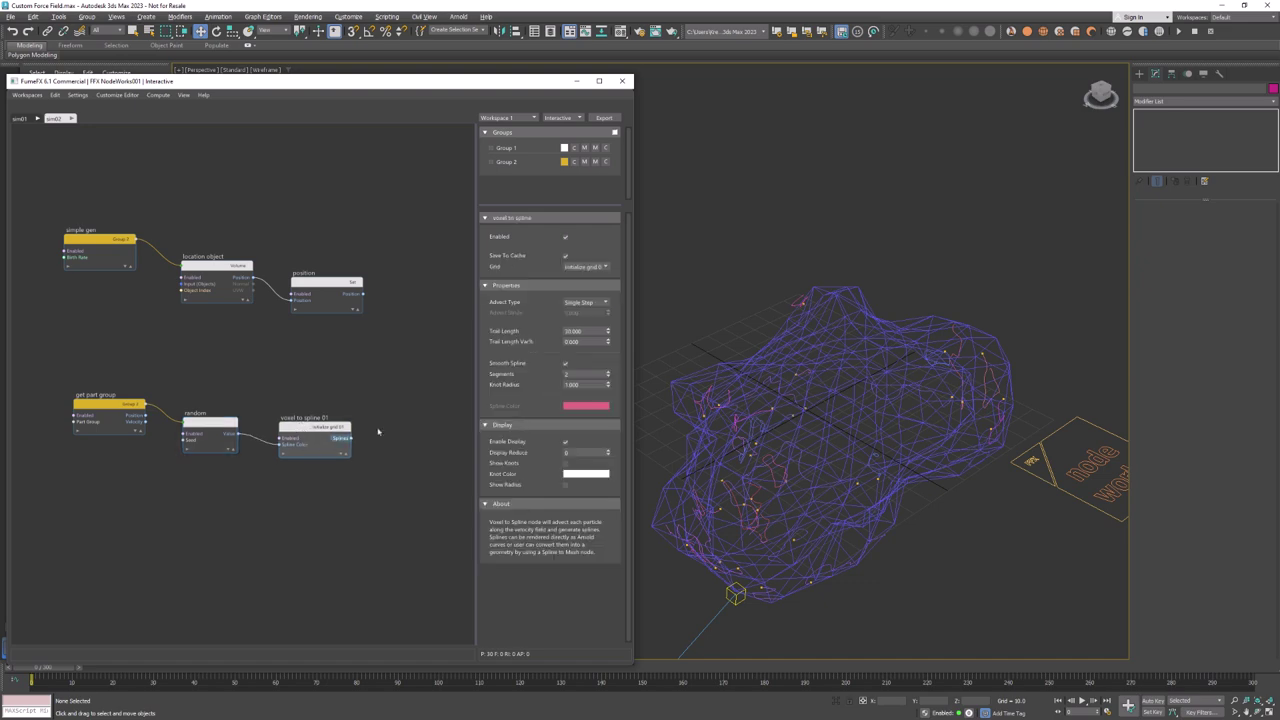
scroll(770, 460, "up", 3)
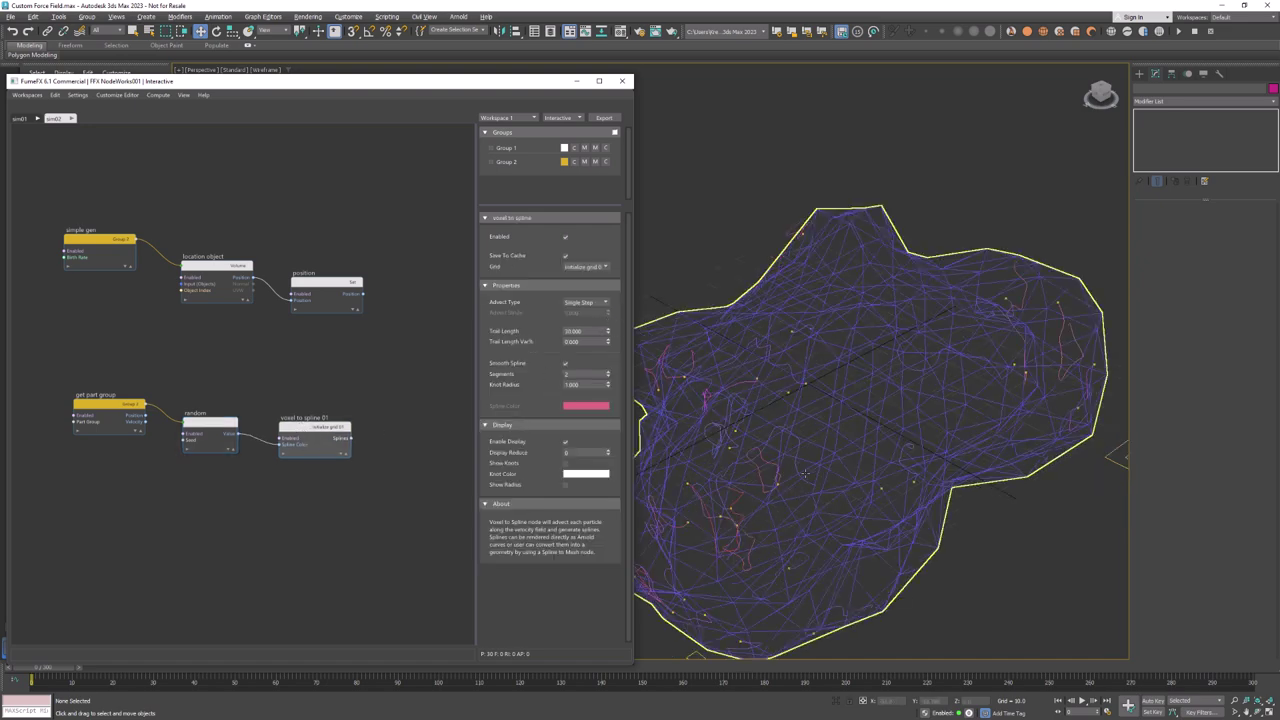
left_click(604, 301)
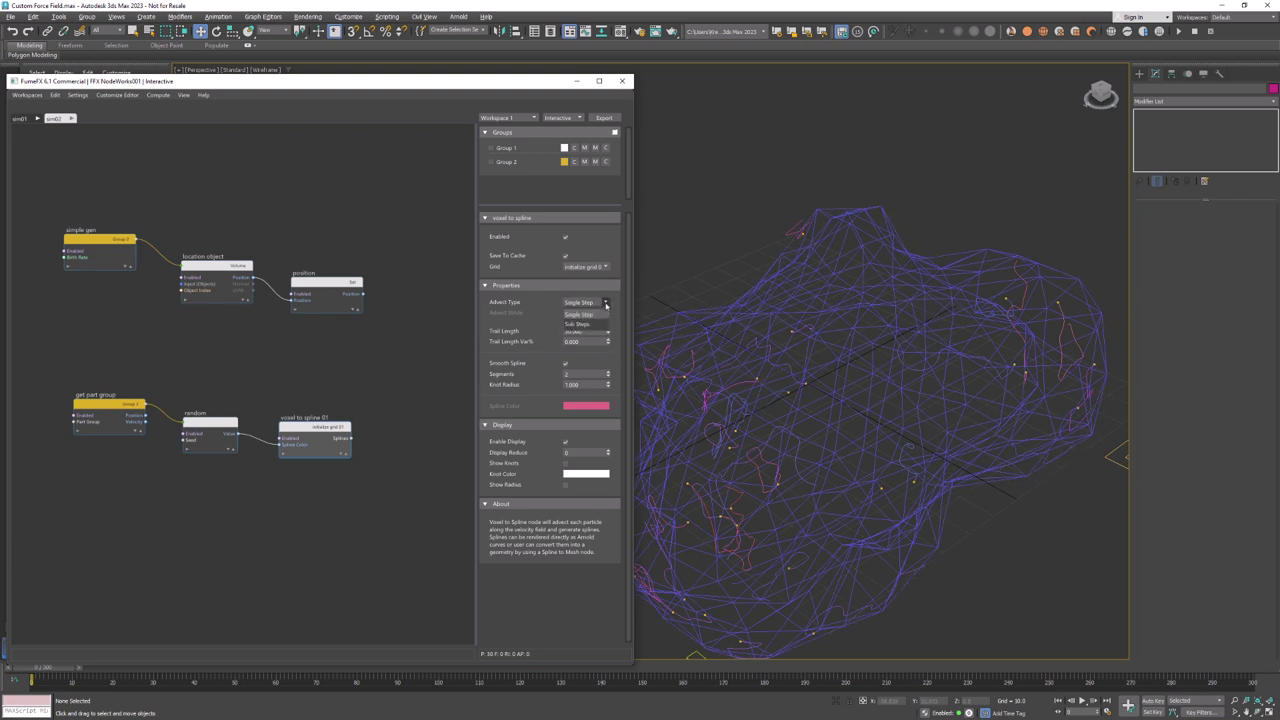
left_click(593, 325)
left_click(587, 313)
type("0.5")
key("Return")
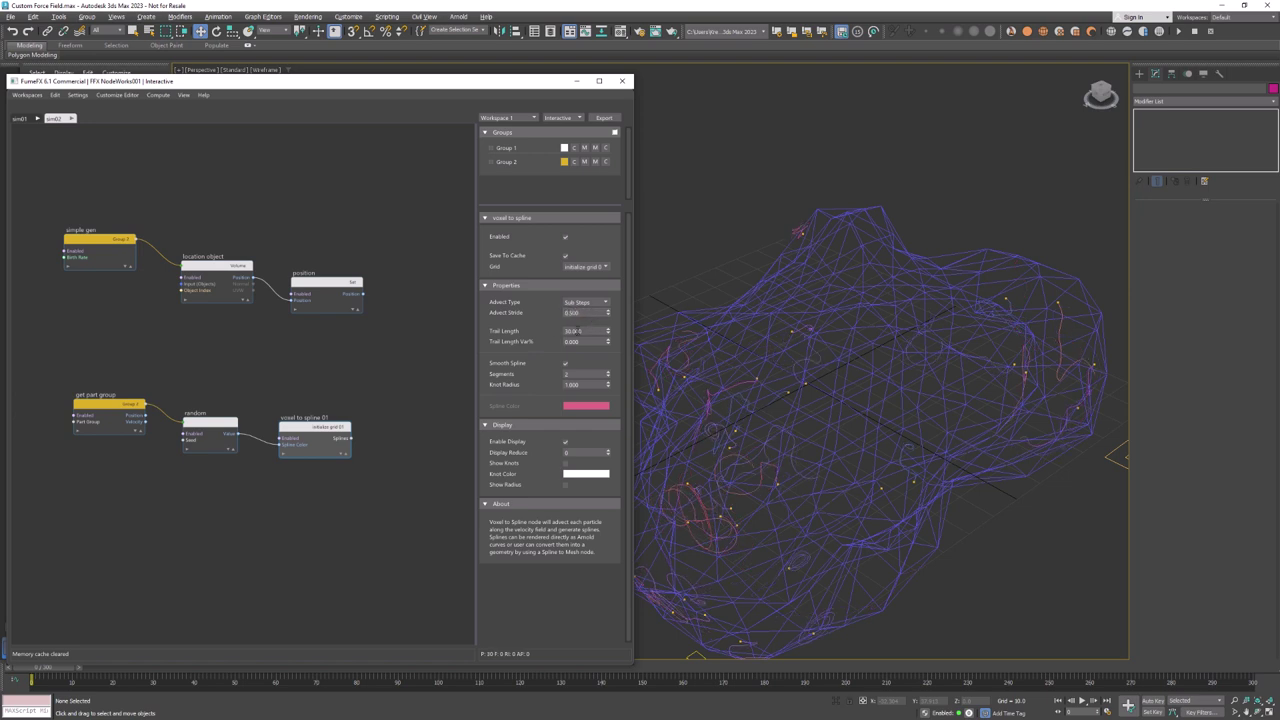
Set the voxel to spline node's Trail Length to 50
left_click(575, 330)
type("50")
key("Return")
Hide GeoSphere001 in the scene and set the voxel to spline node's Trail Length to 200
left_click(589, 331)
left_click_drag(211, 80, 207, 137)
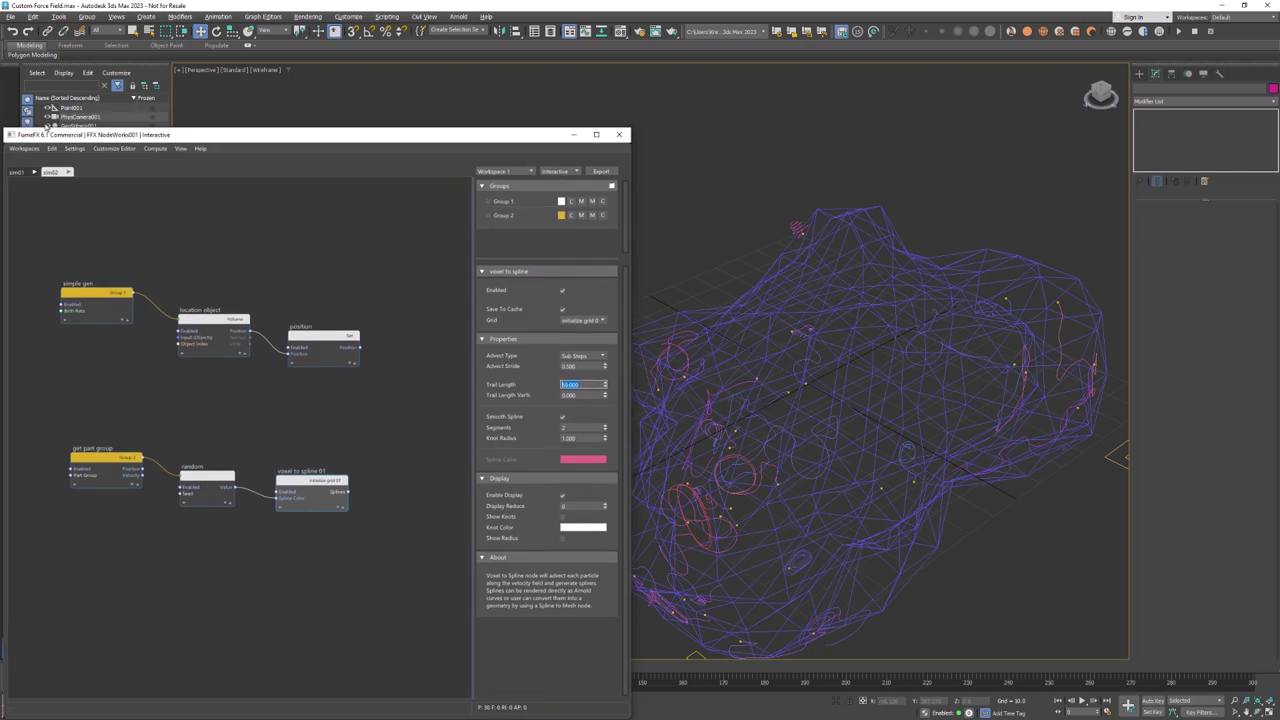
left_click(47, 125)
left_click_drag(368, 131, 376, 60)
type("200")
key("Return")
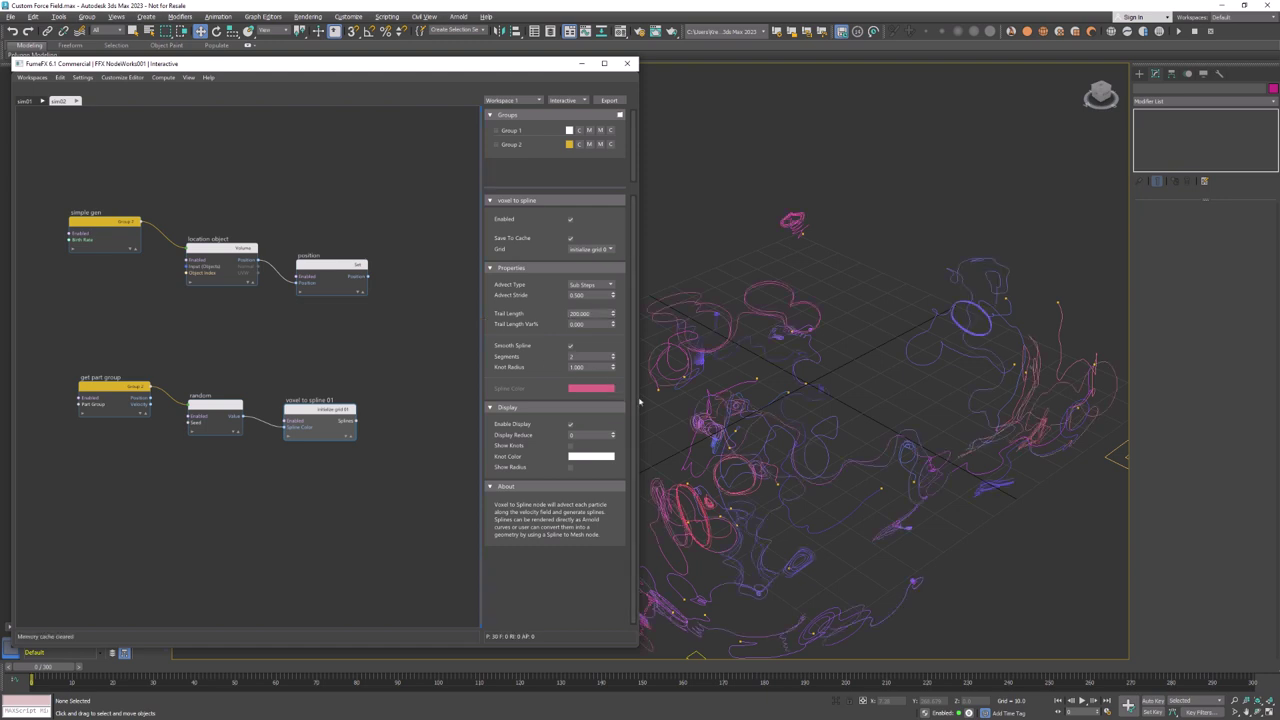
Switch to the sim01 graph and enable Output Averages on the object test node
middle_click_drag(782, 489, 796, 482)
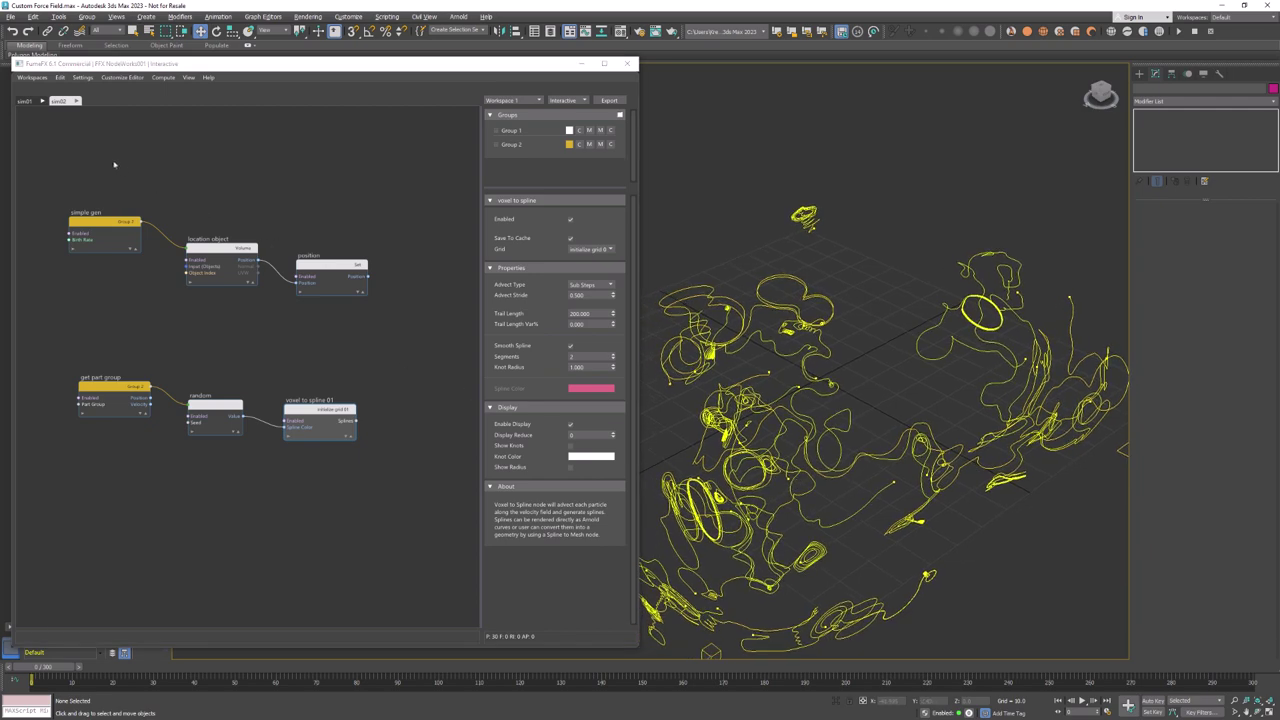
left_click(25, 102)
left_click_drag(364, 67, 358, 67)
left_click(187, 443)
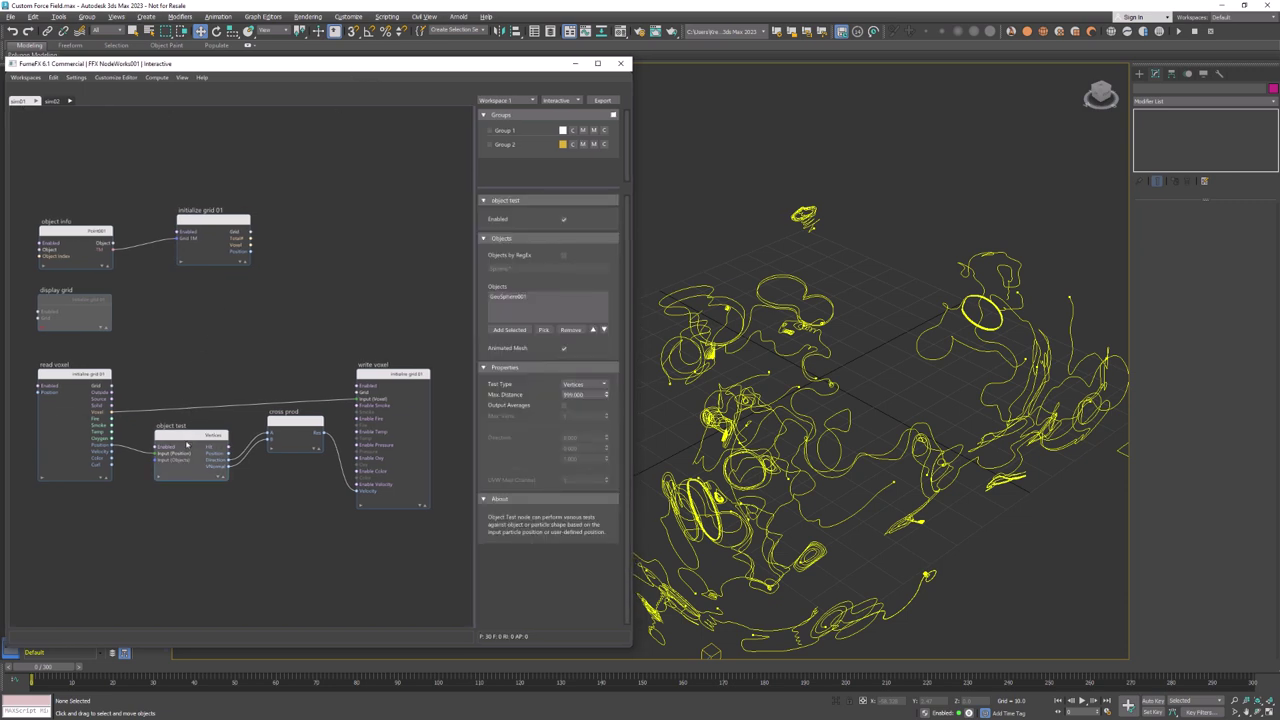
left_click(564, 406)
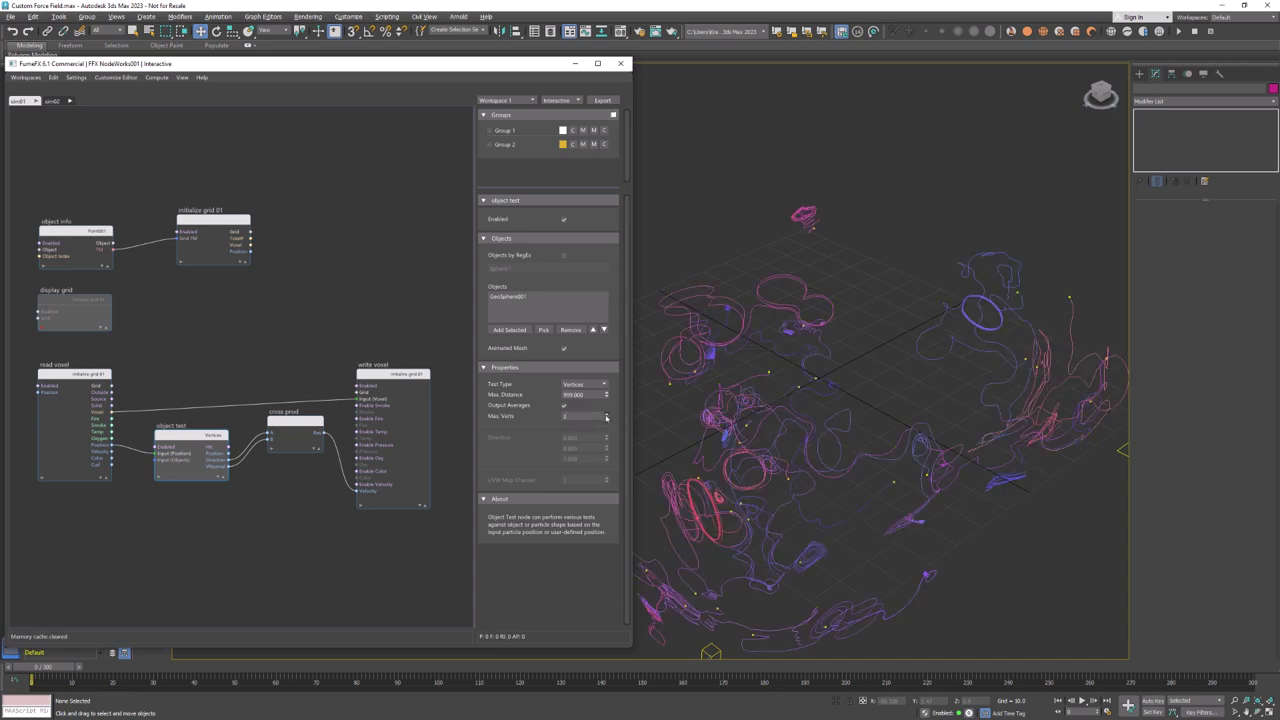
Try different Max Verts values on the object test node, ending with 20
left_click(607, 414)
key("Return")
left_click(577, 418)
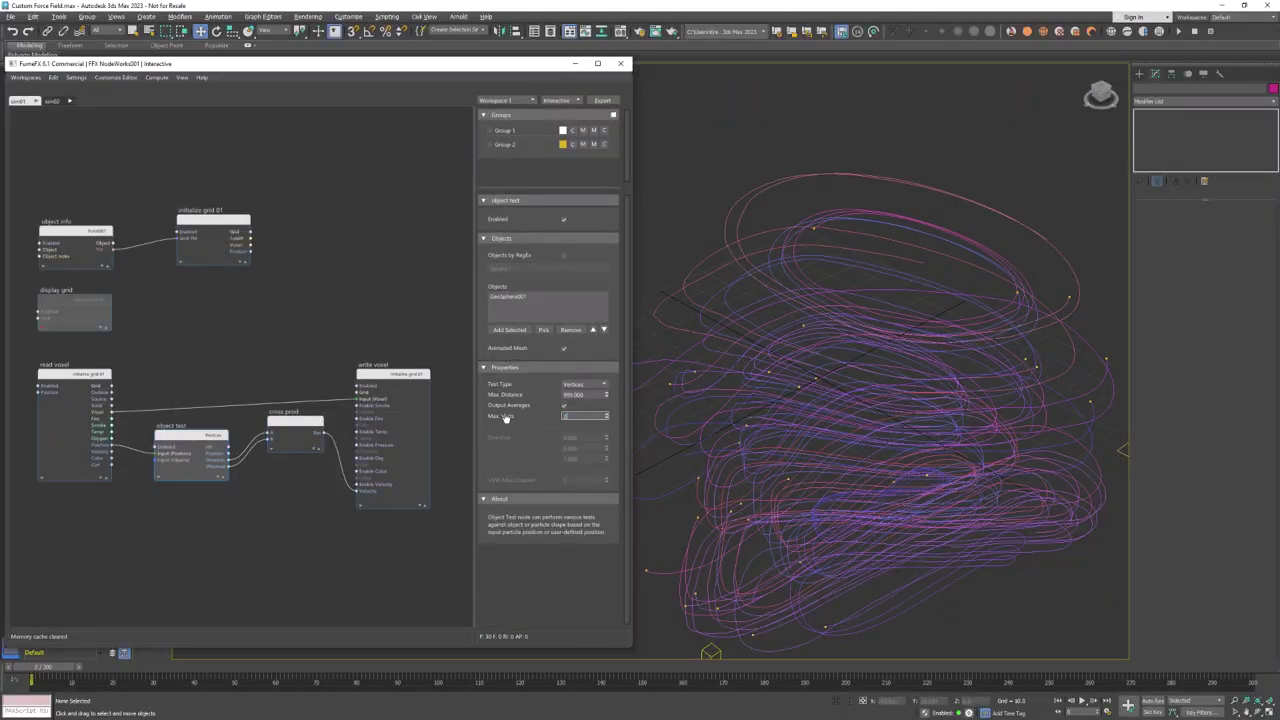
key("Return")
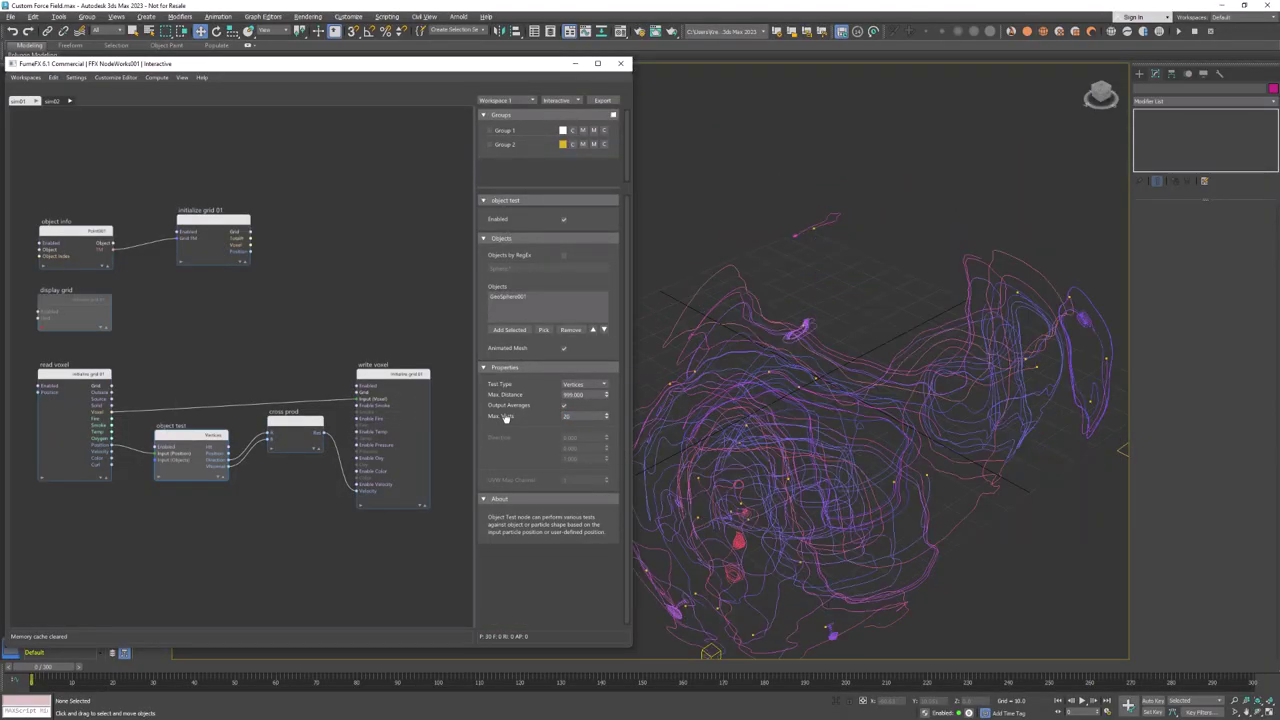
Try a Max Distance of 20 on the object test node, and restore it to 999
mouse_move(760, 422)
middle_mouse_down("alt")
mouse_move(756, 395)
mouse_move(744, 430)
middle_mouse_up("alt")
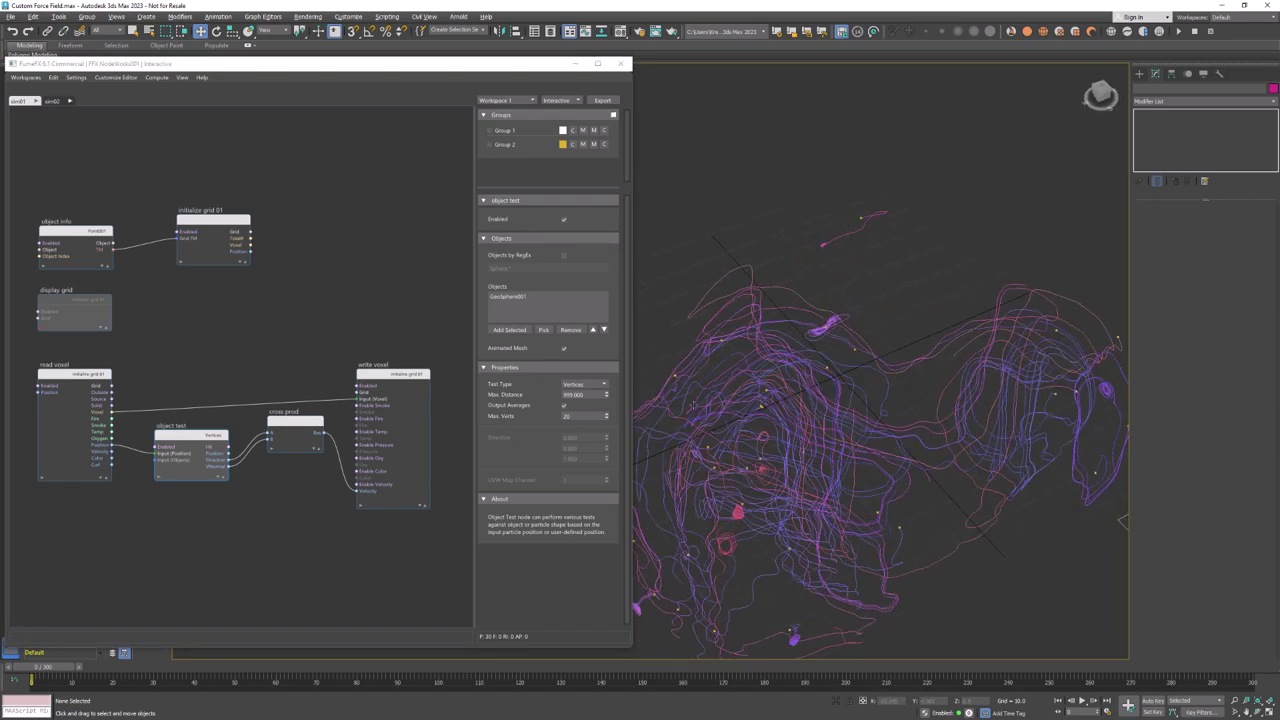
left_click(596, 396)
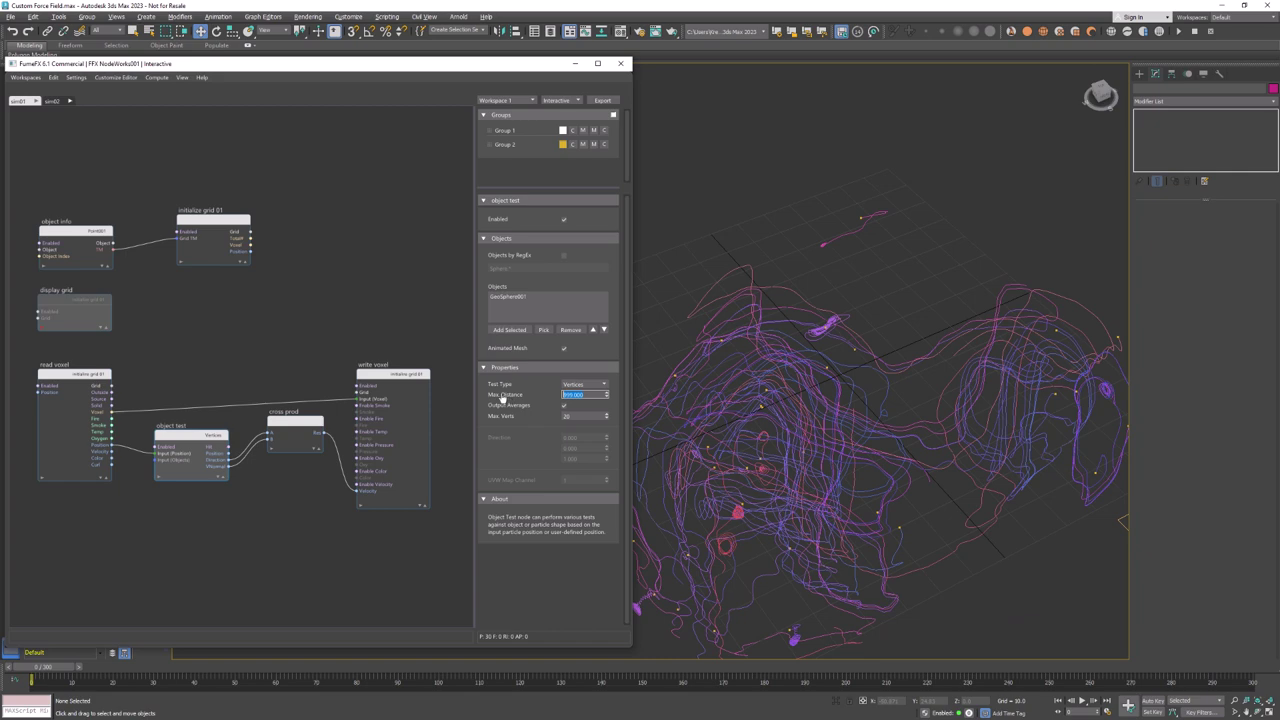
type("20")
key("Return")
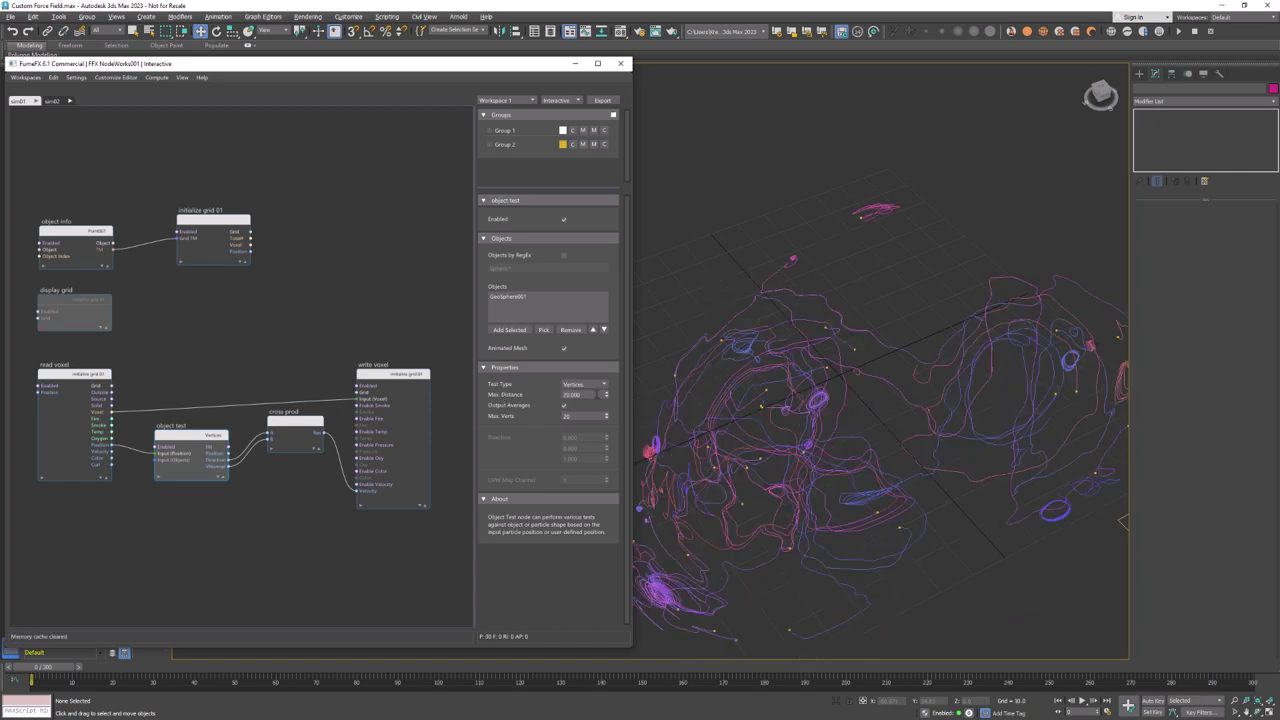
left_click_drag(597, 395, 532, 399)
type("999")
key("Return")
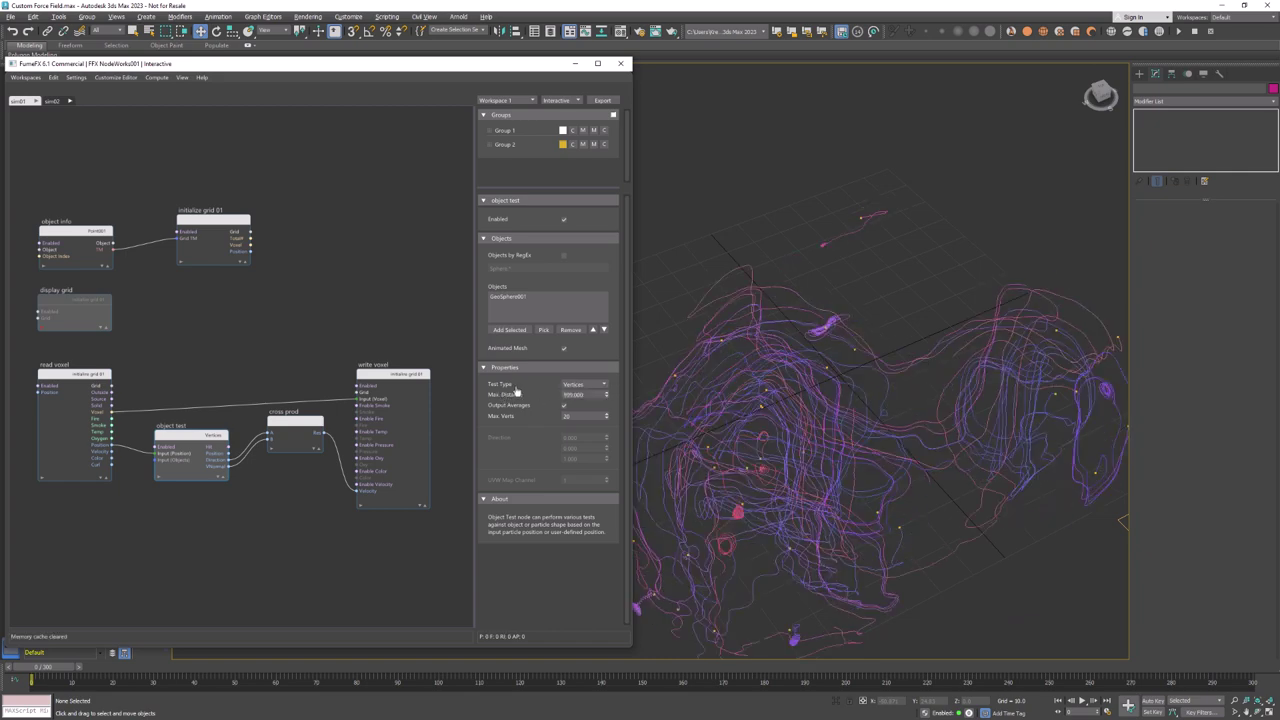
Add a Spline Gen node below get part group in the sim02 graph
middle_click_drag(762, 408, 848, 404, "alt")
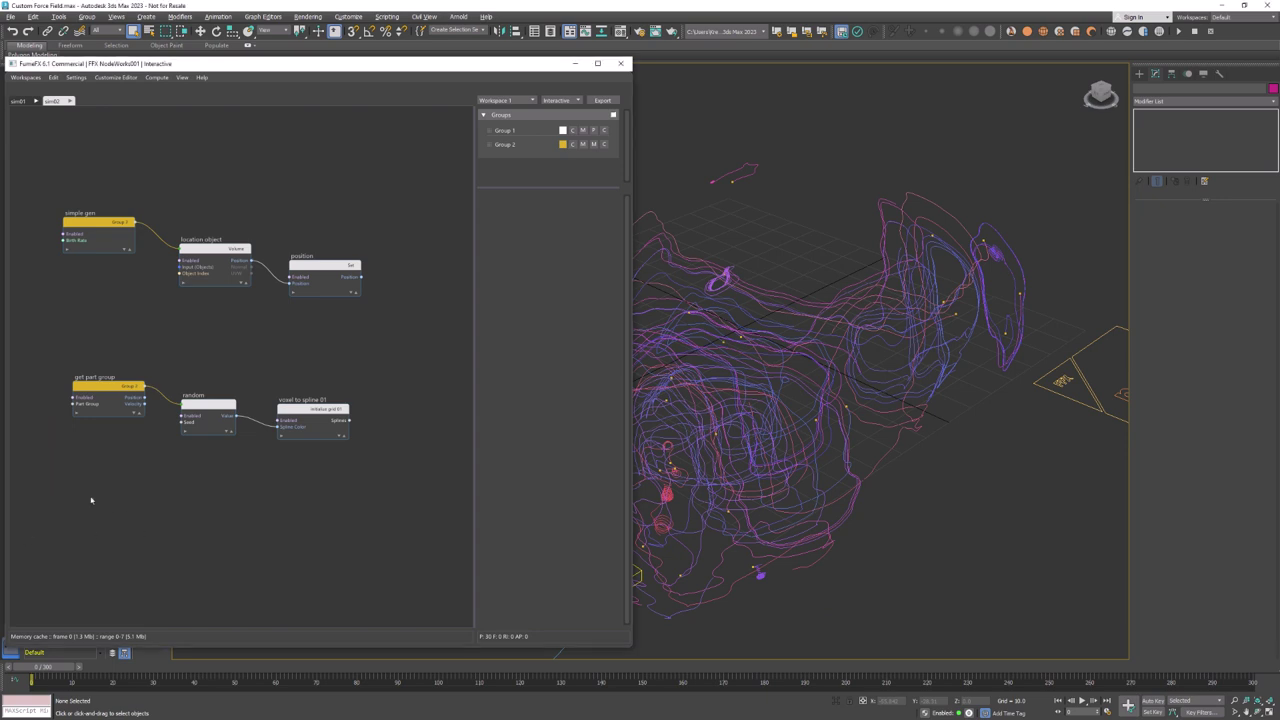
right_click(91, 500)
type("spline")
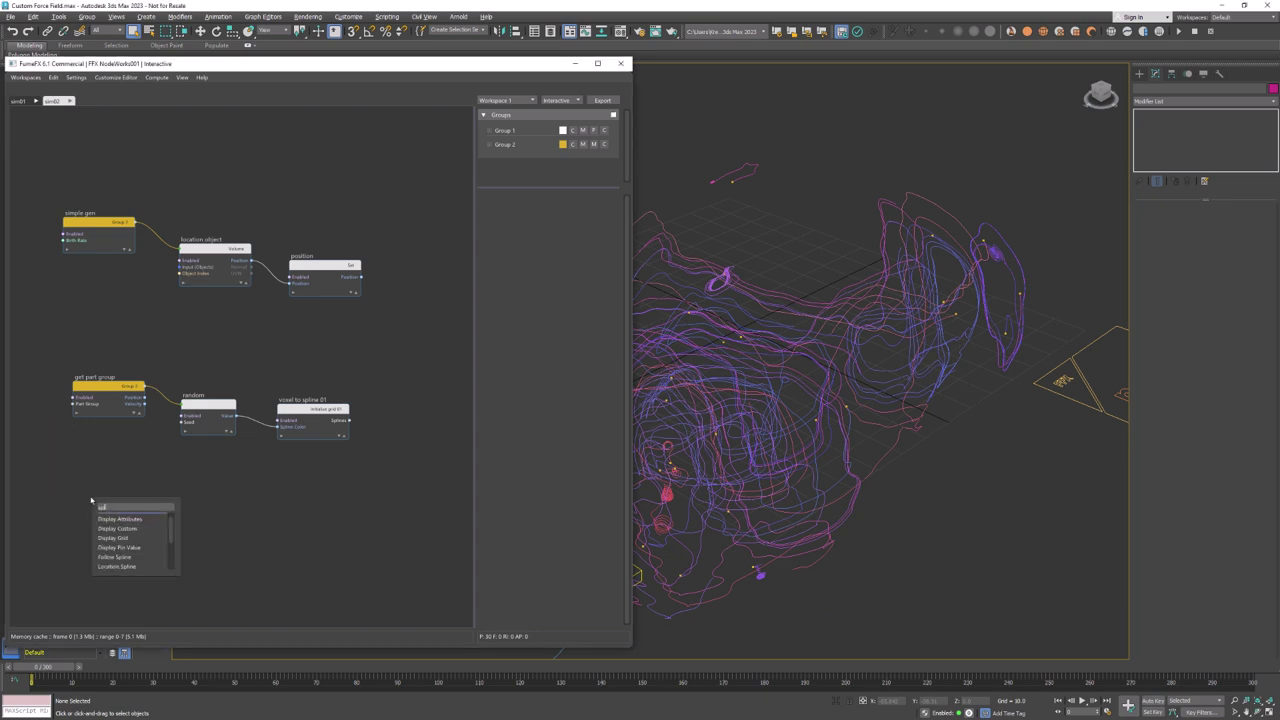
key("Down")
key("Down")
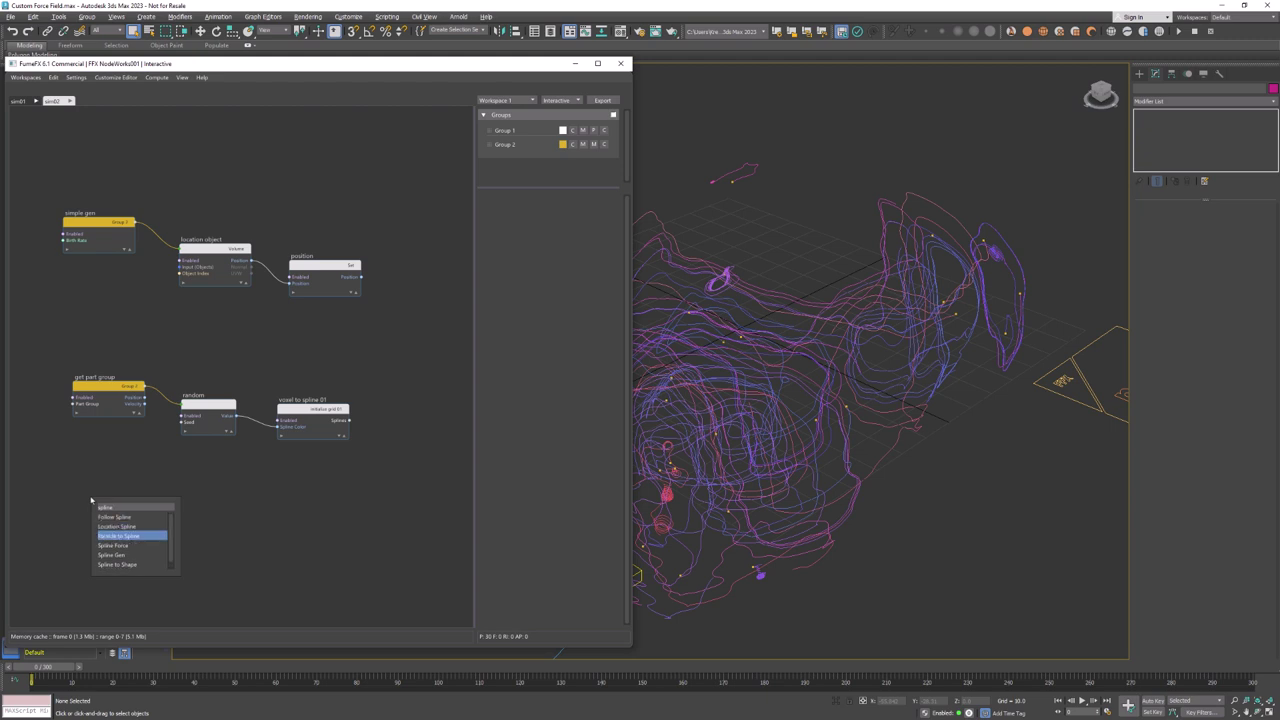
key("Down")
key("Down")
key("Return")
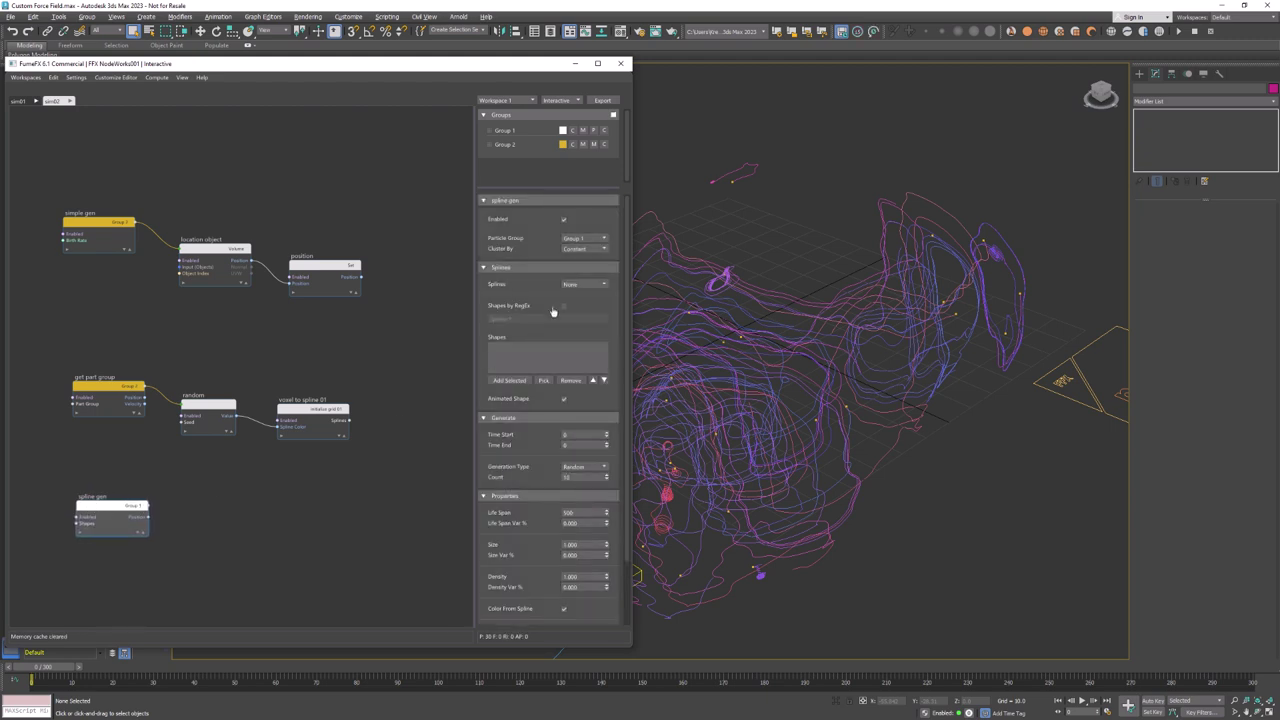
Keep the spline gen node's particle group as Group 1 and use voxel to spline 01 as its spline source
left_click(603, 238)
left_click(573, 251)
left_click(603, 285)
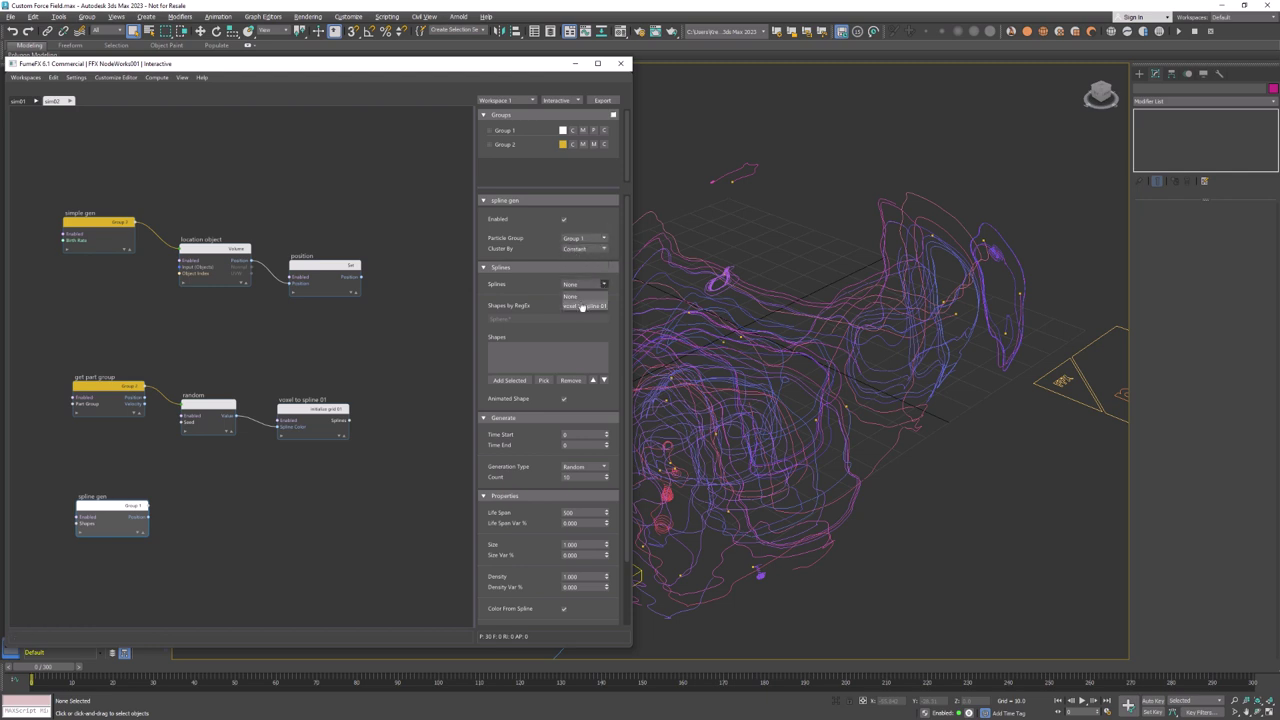
left_click(576, 307)
Set the spline gen node's Time End to 400 and its Count to 1000, keeping the Random generation type
scroll(593, 302, "down", 2)
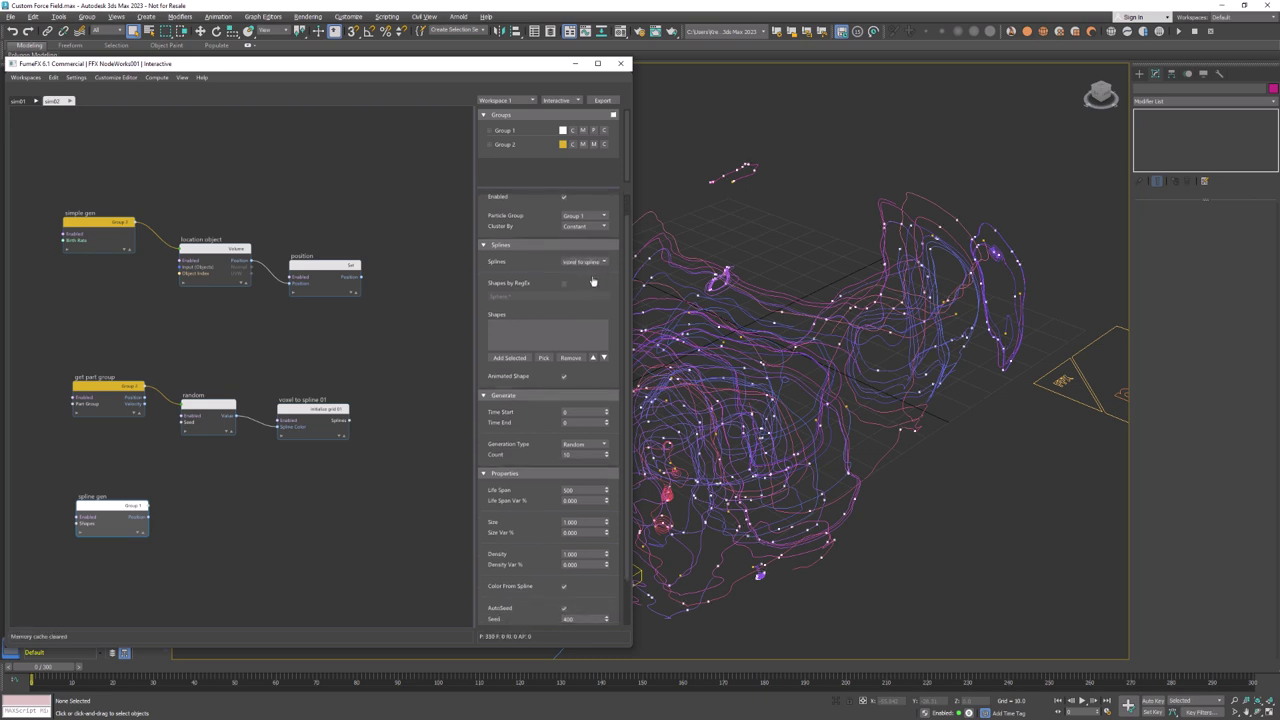
scroll(605, 382, "down", 3)
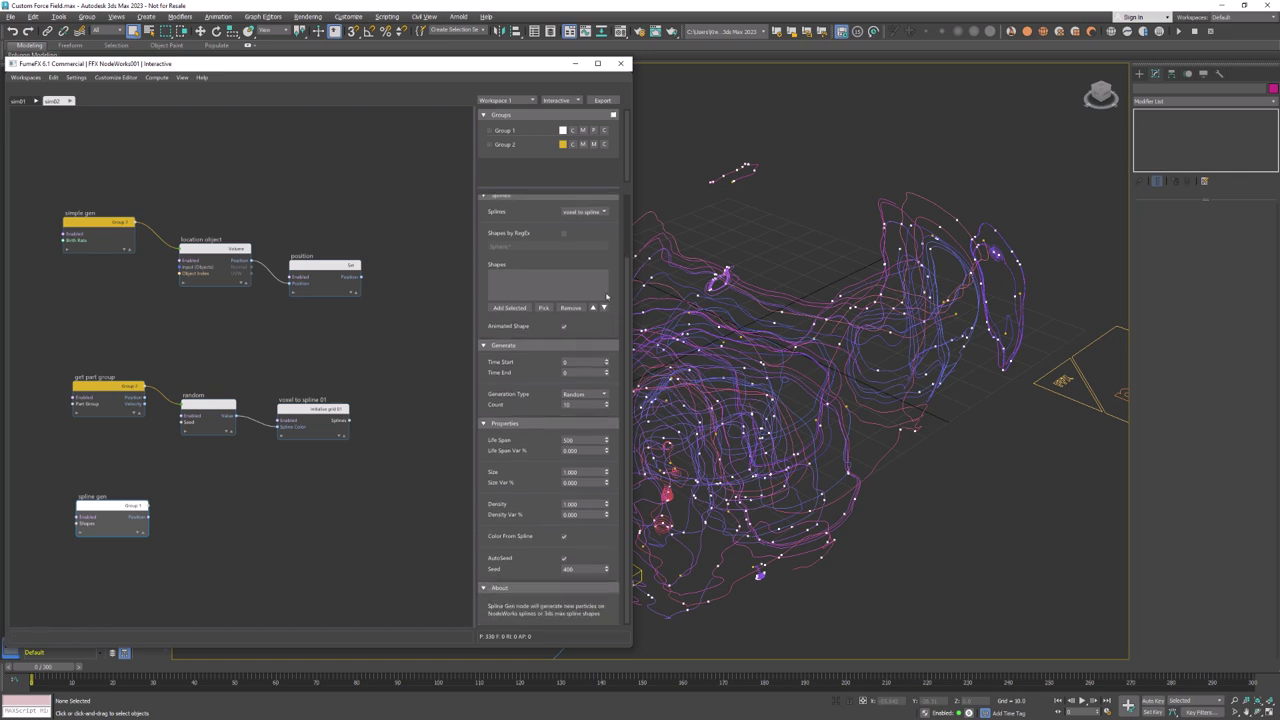
left_click(582, 372)
type("400")
key("Return")
left_click(603, 394)
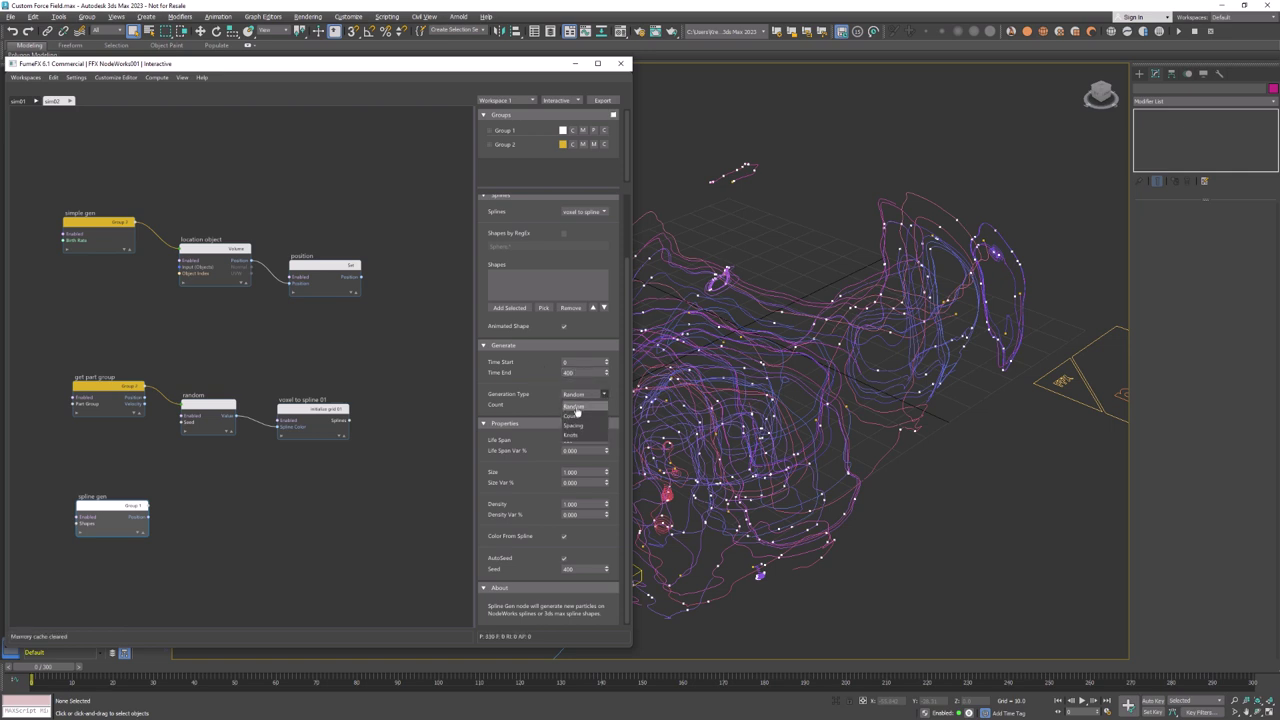
left_click(578, 406)
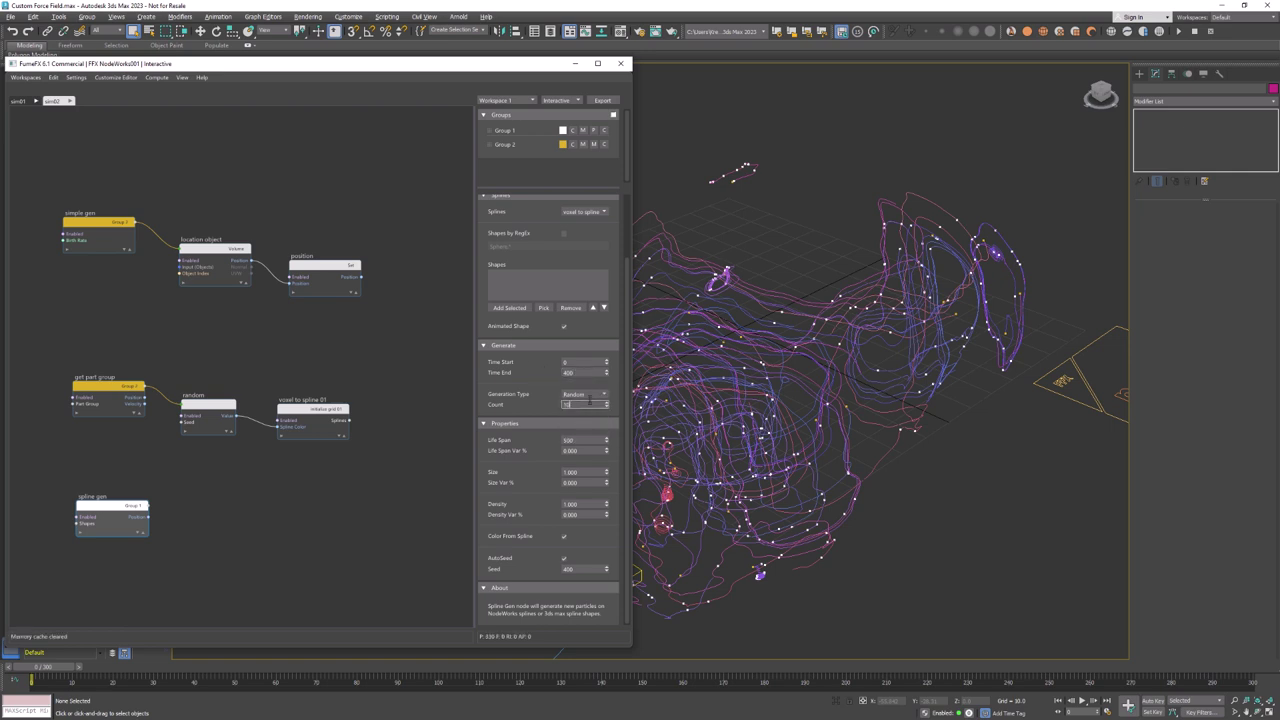
left_click(587, 405)
key("Return")
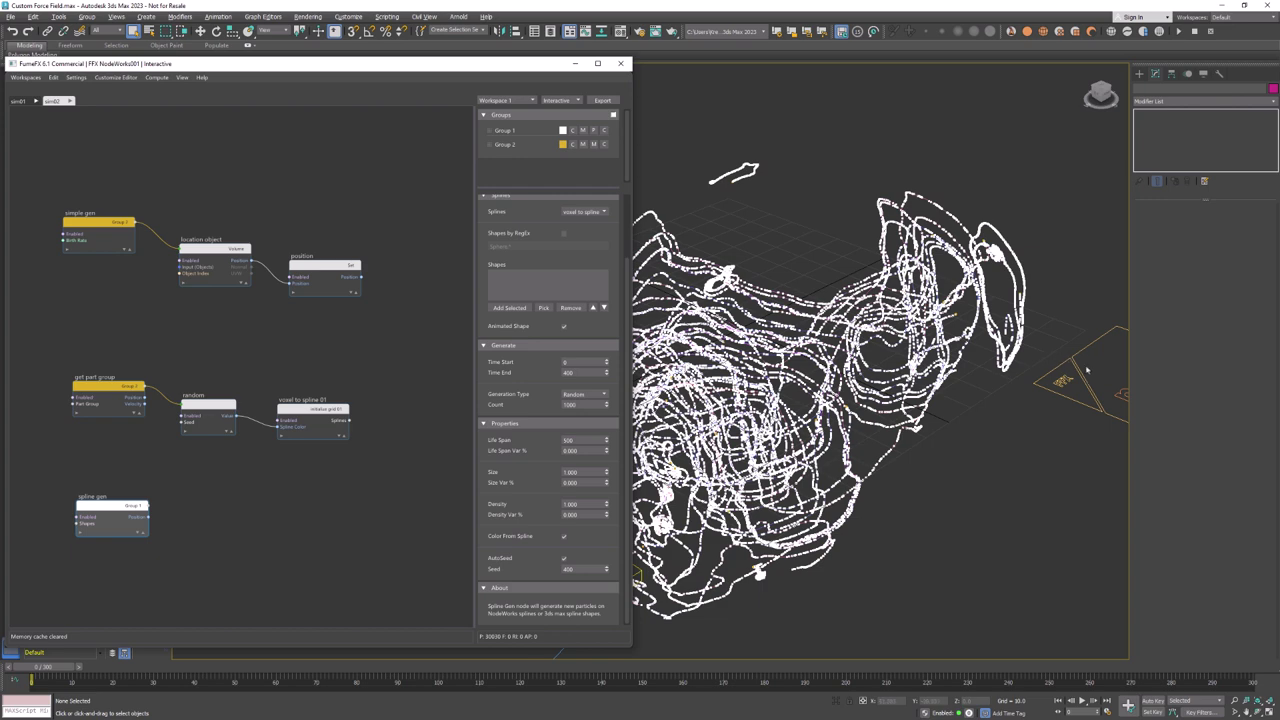
Select the FFX NodeWorks object and set its particle display type to Point, coloured by Color
left_click(1084, 374)
left_click(1212, 267)
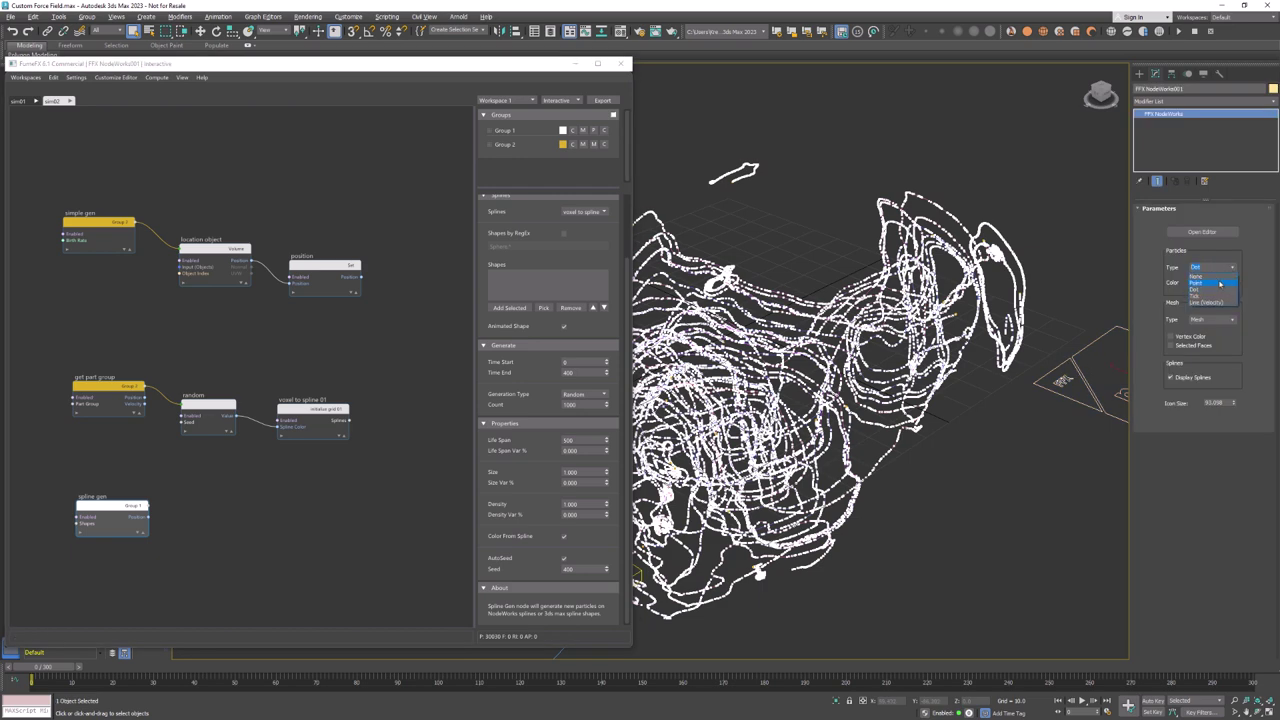
left_click(1220, 284)
left_click(1234, 282)
left_click(1208, 304)
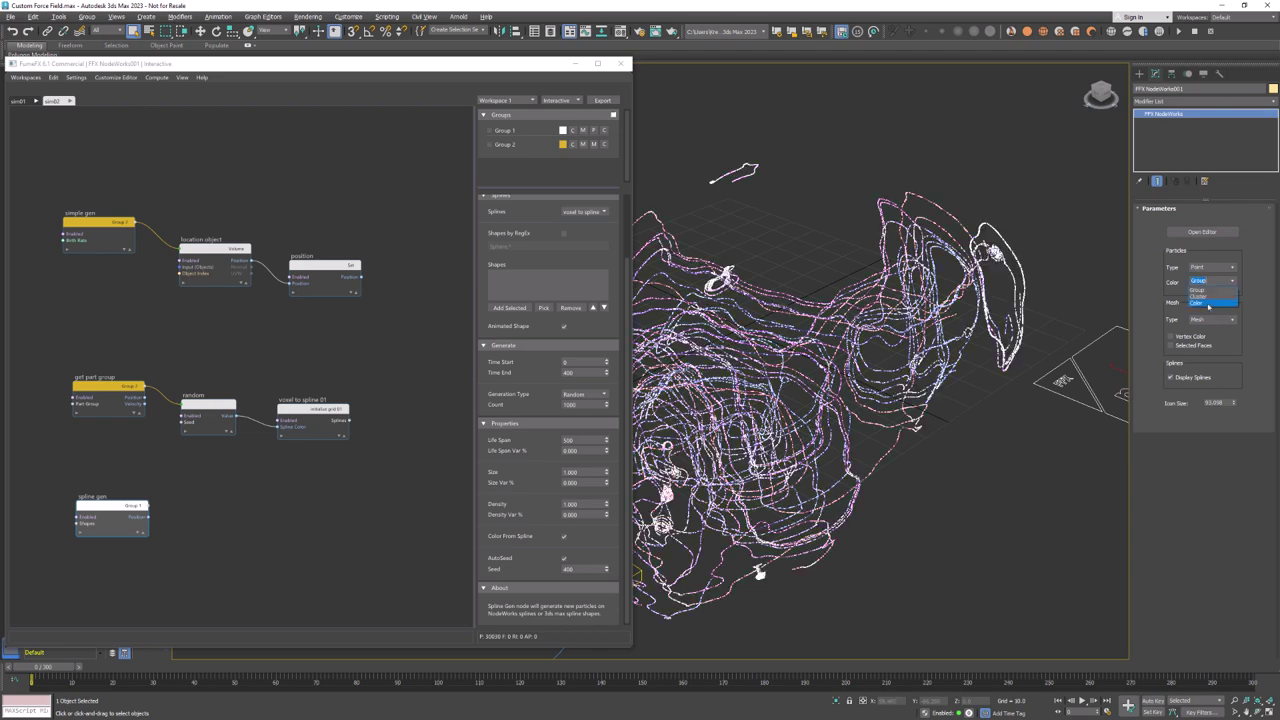
left_click(1208, 304)
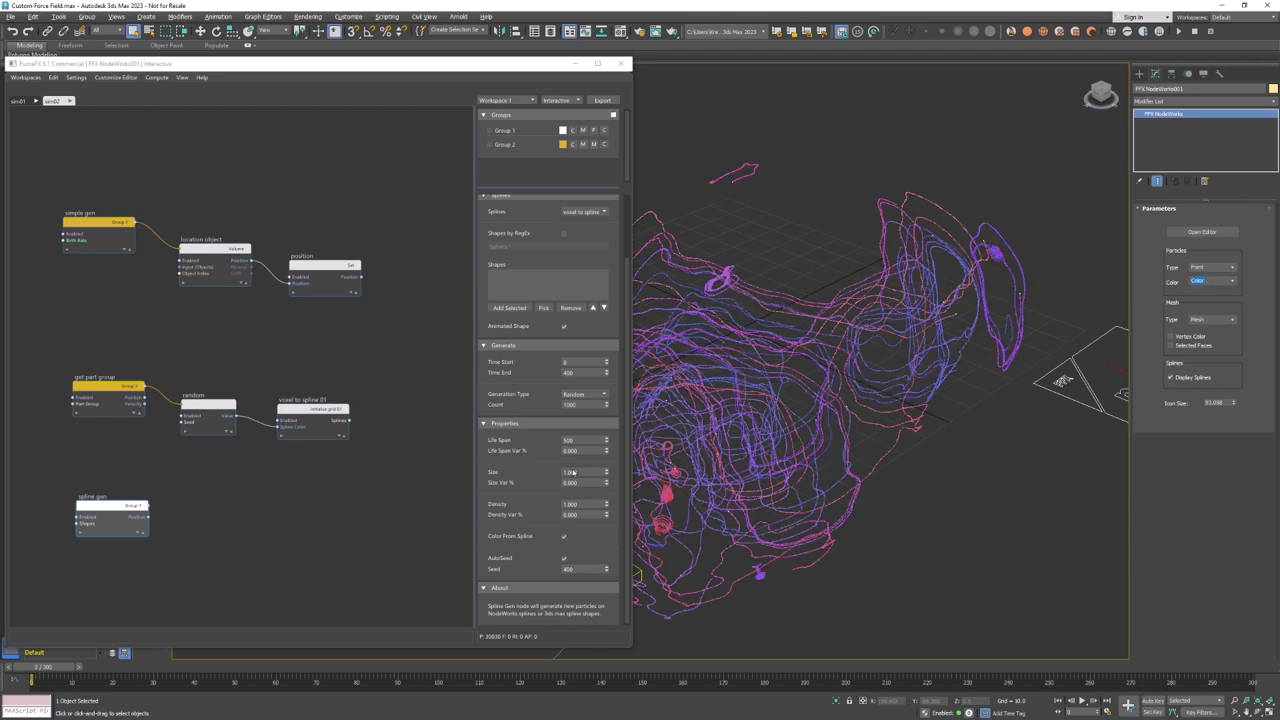
Set the spline gen node's Life Span to 200 and preview the emitted particles on the timeline
double_click(583, 441)
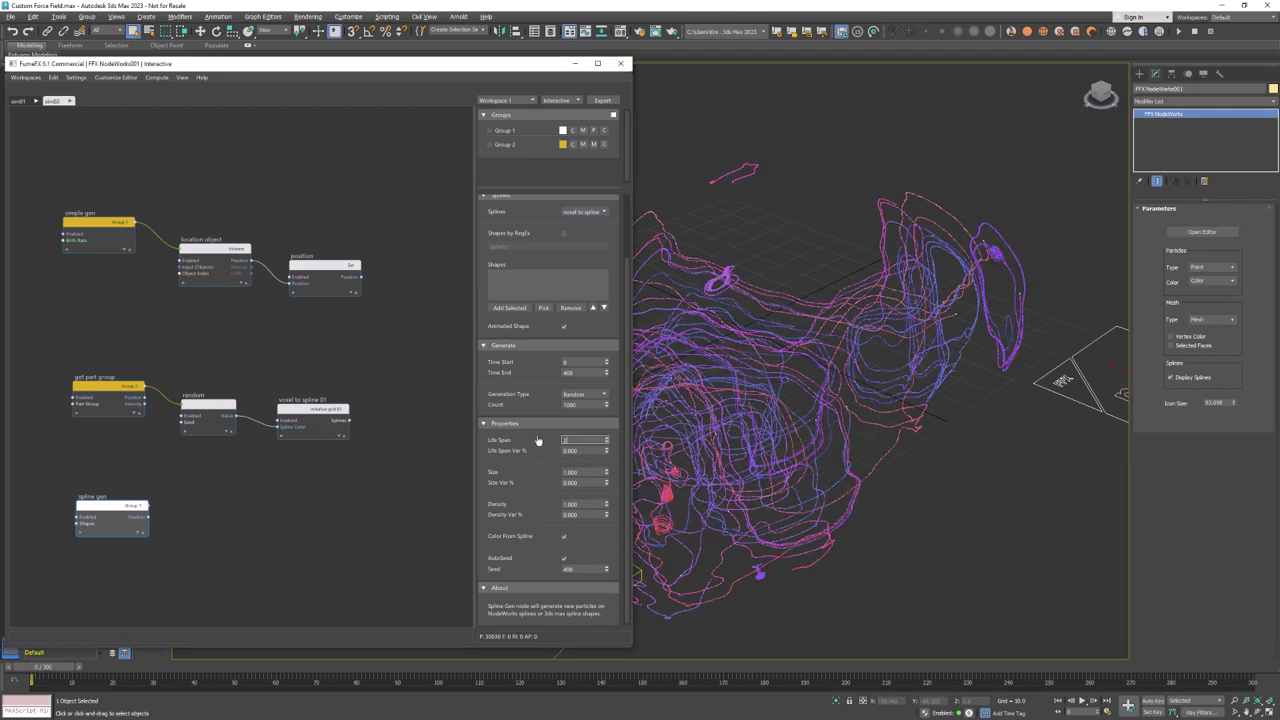
key("Return")
left_click(101, 667)
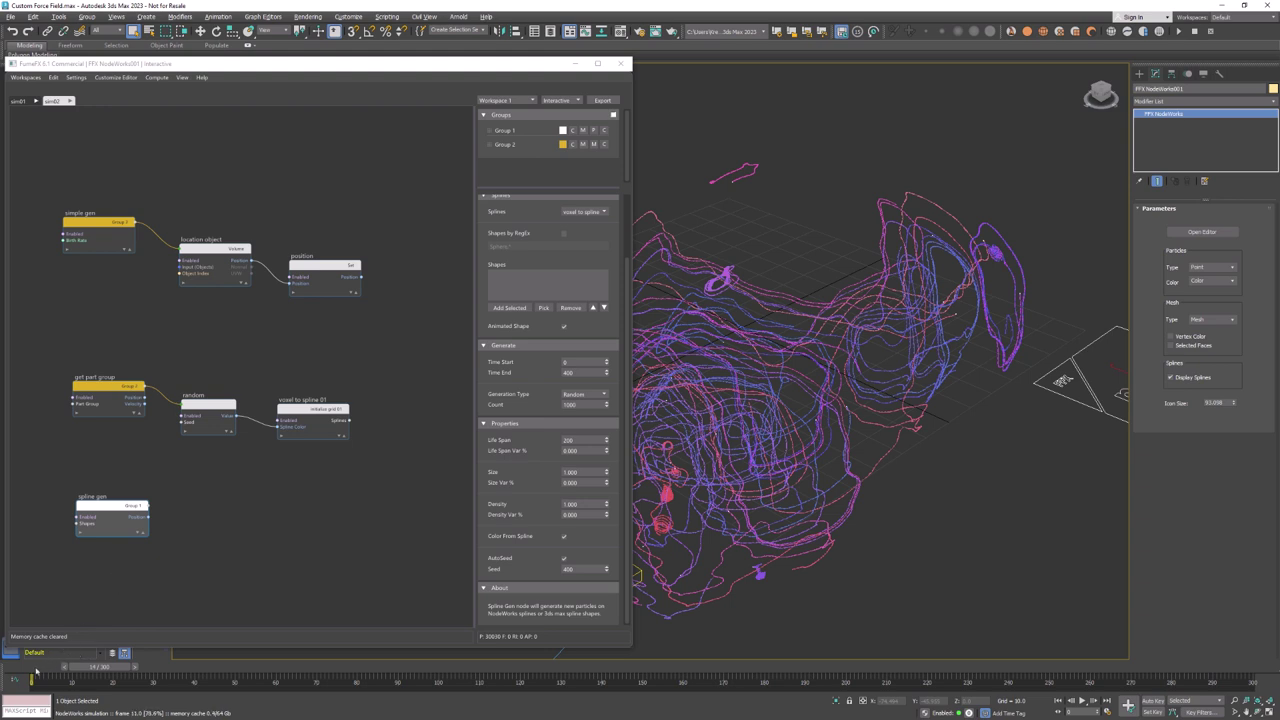
Add a Particle Advect node and place it directly below the spline gen node
left_click(80, 571)
right_click(84, 574)
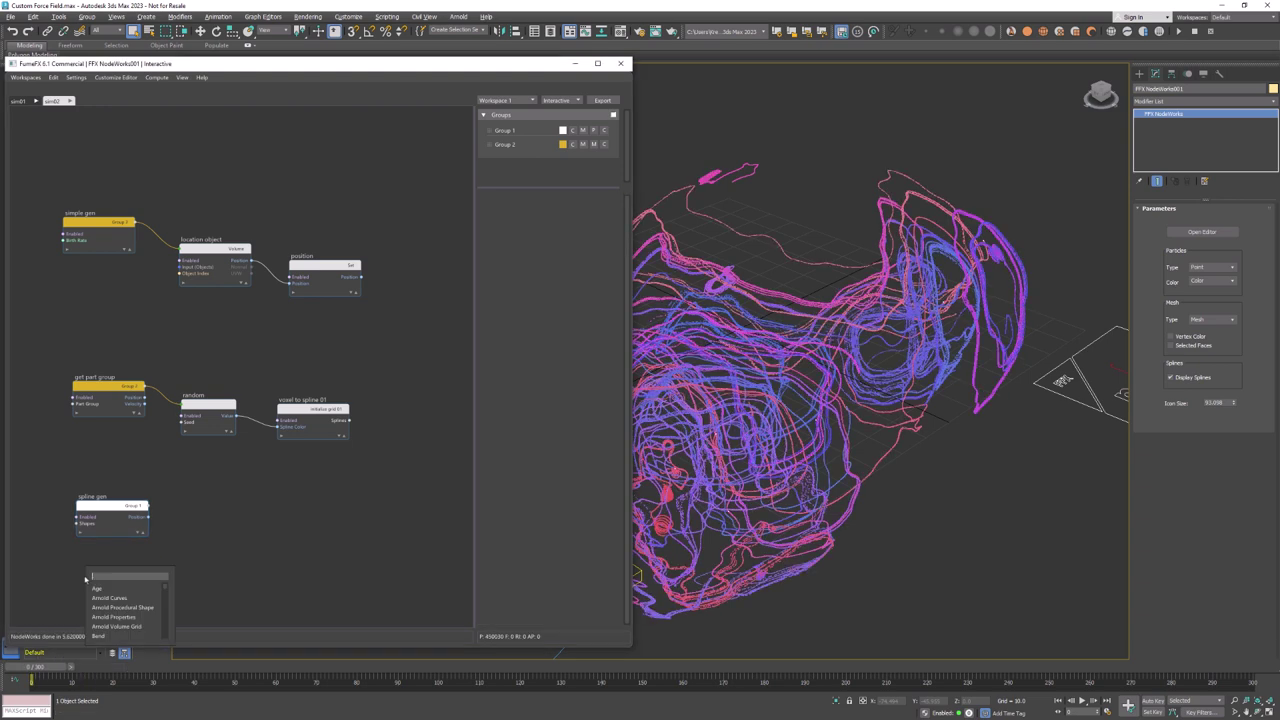
type("advect")
key("Down")
key("Return")
left_click_drag(116, 577, 112, 577)
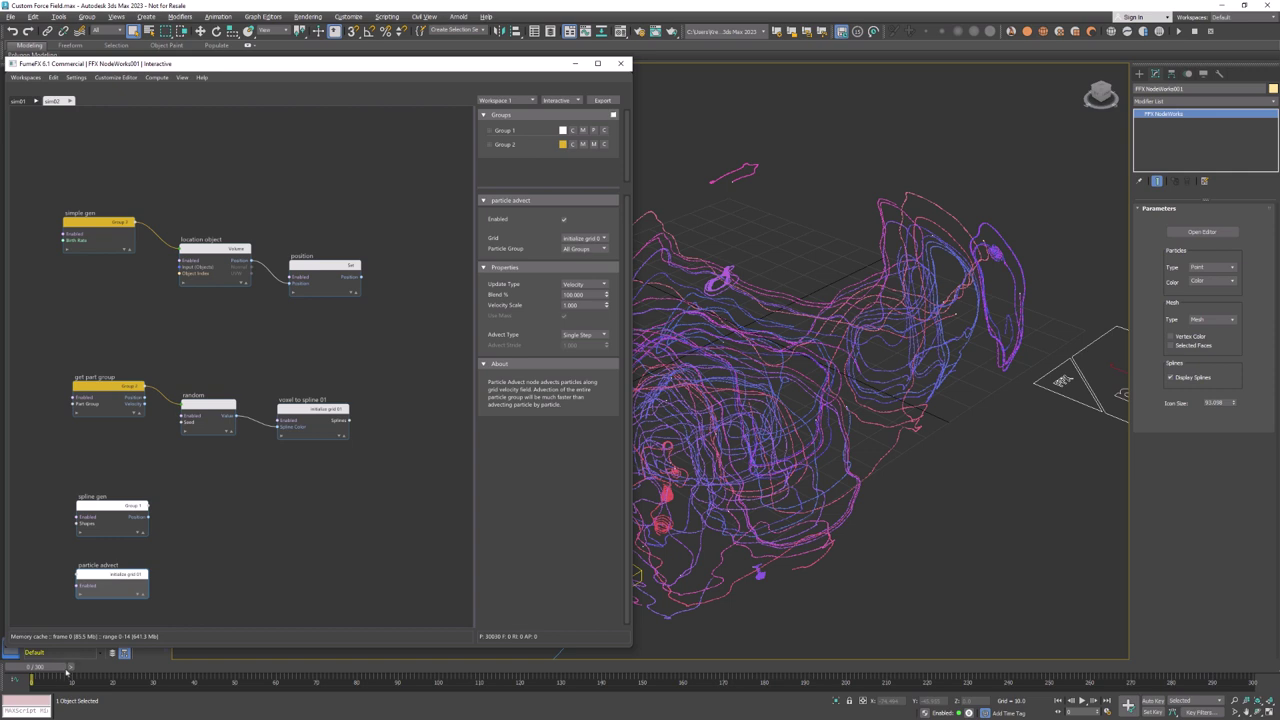
Advance the simulation to frame 17 to preview the advection, and set the particle advect node's Blend % to 50
left_click(69, 669)
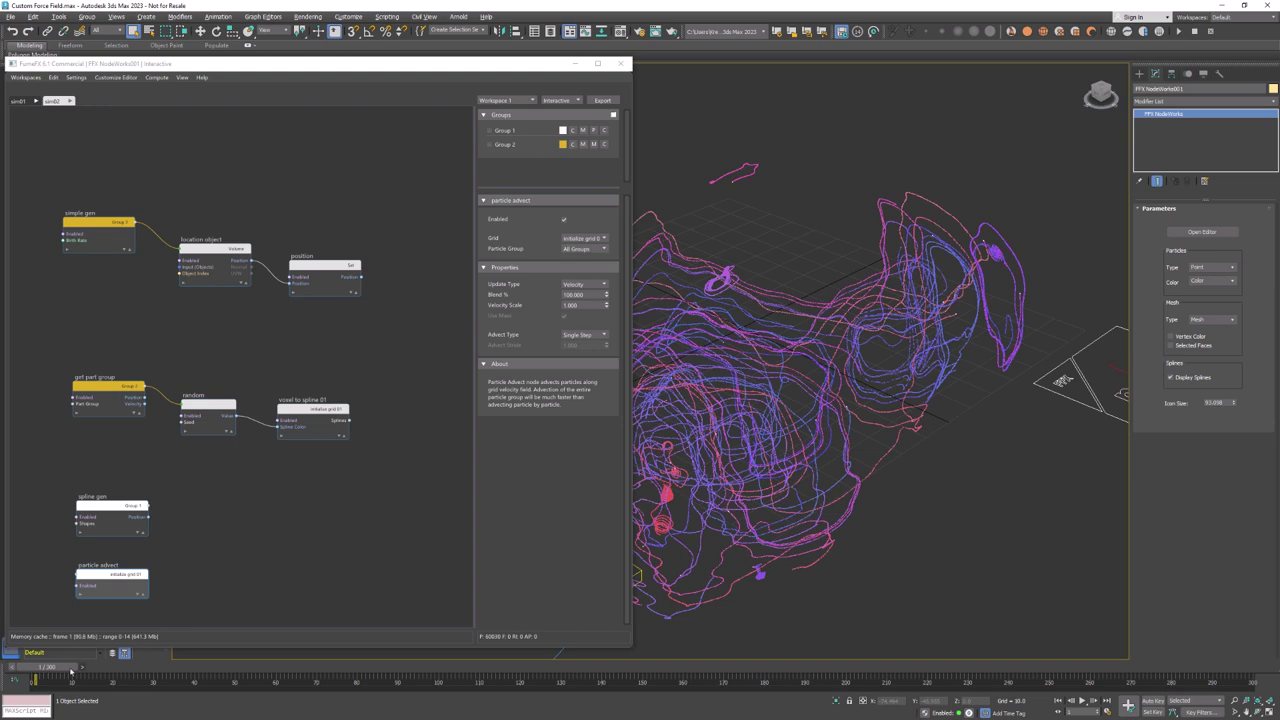
key("period")
key("period")
key("period")
key("period")
key("period")
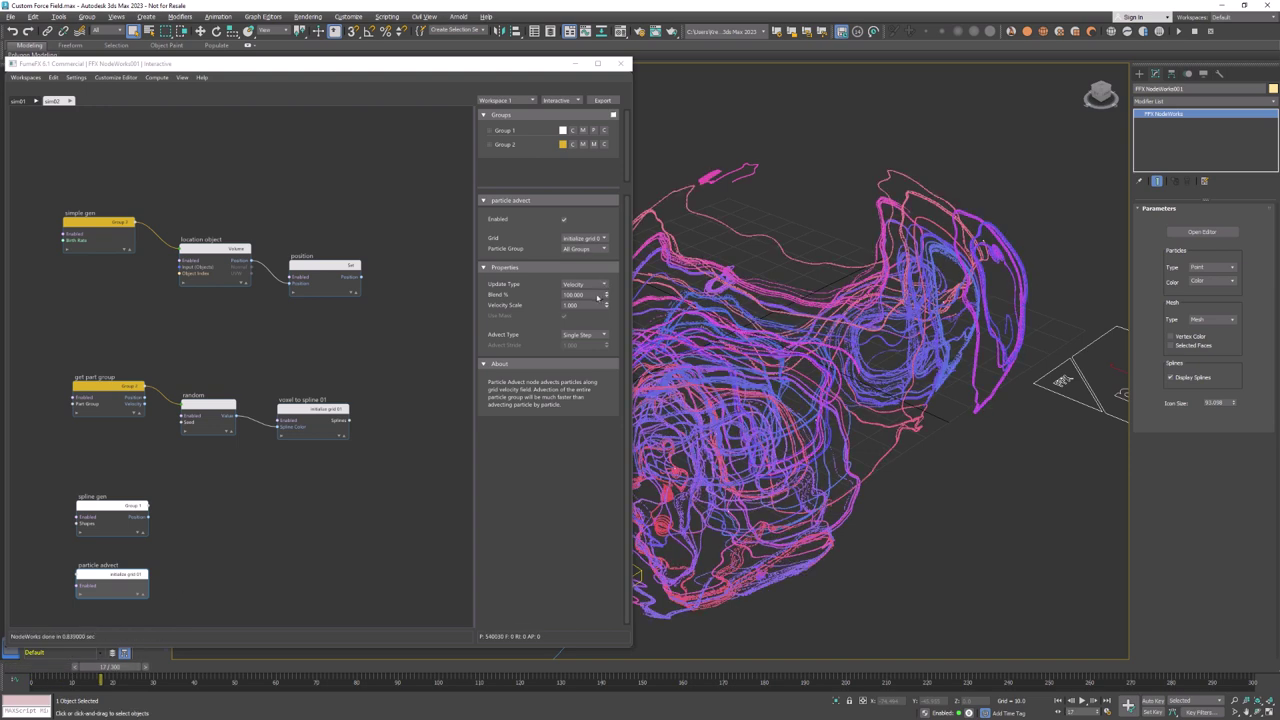
left_click_drag(598, 296, 515, 298)
type("5050")
key("Return")
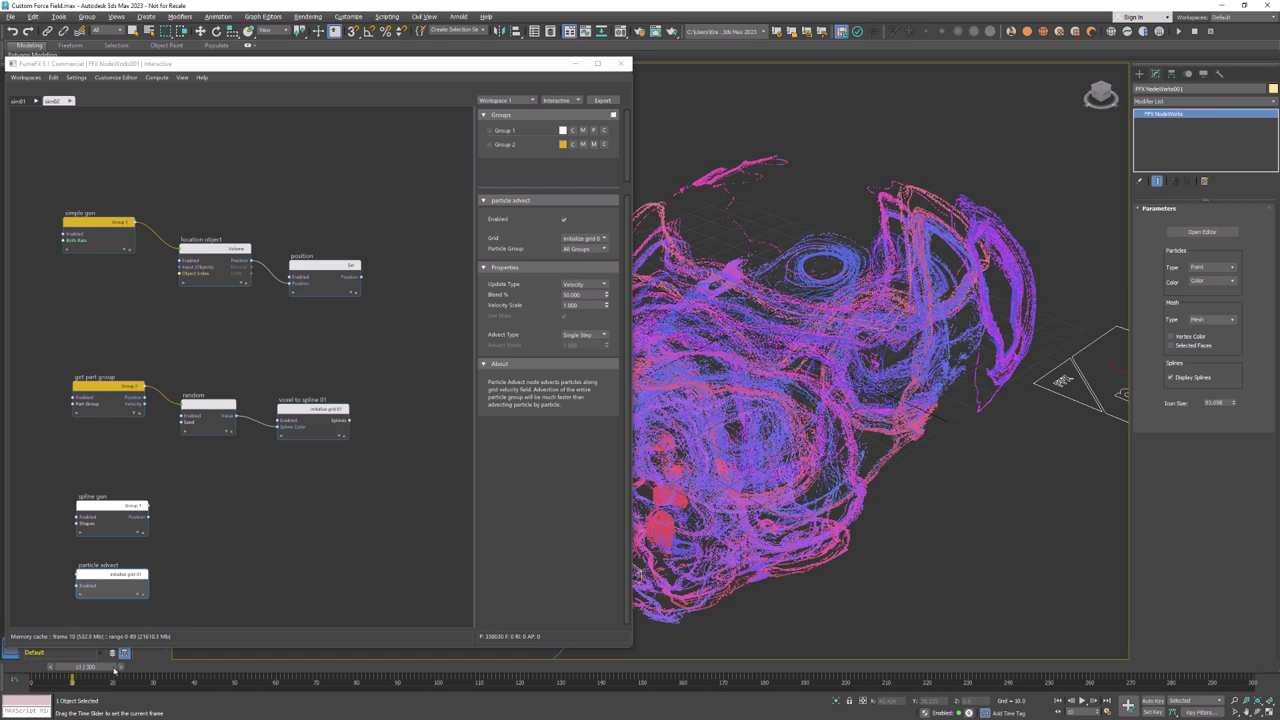
Check the Max Particles limit in the simulation settings and advance the simulation to frame 52 to preview the particles
left_click(76, 100)
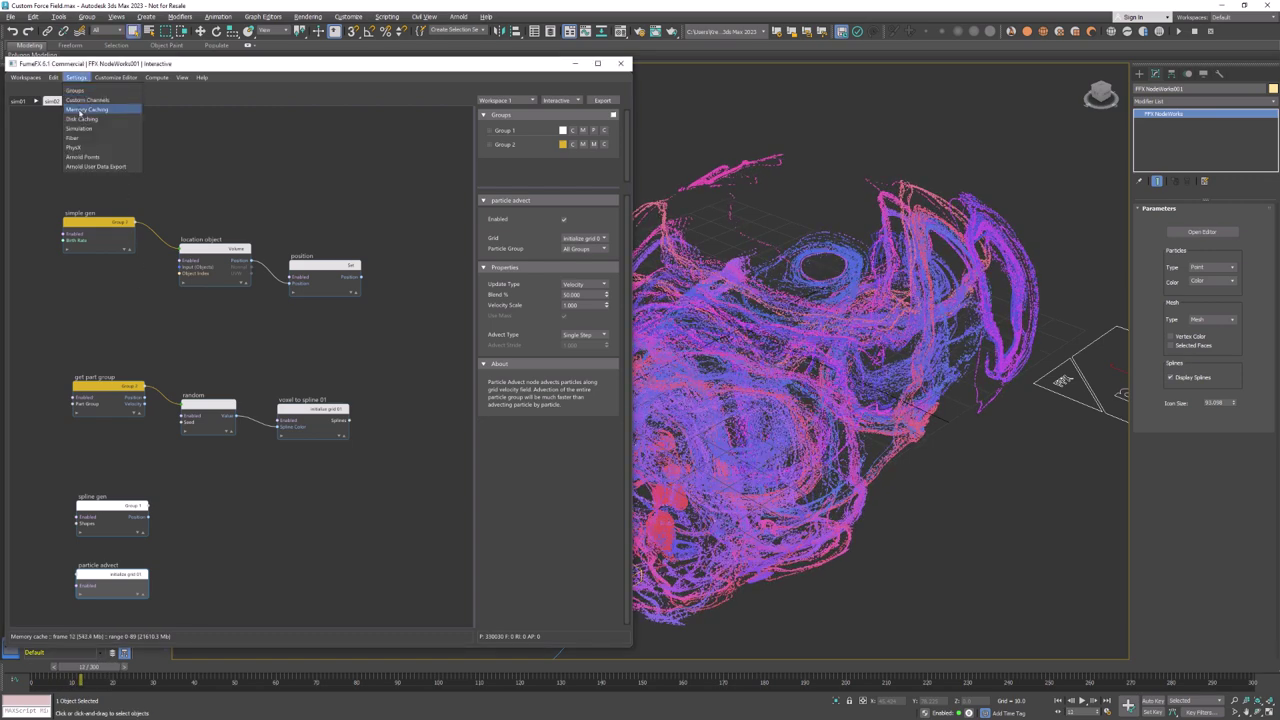
left_click(80, 127)
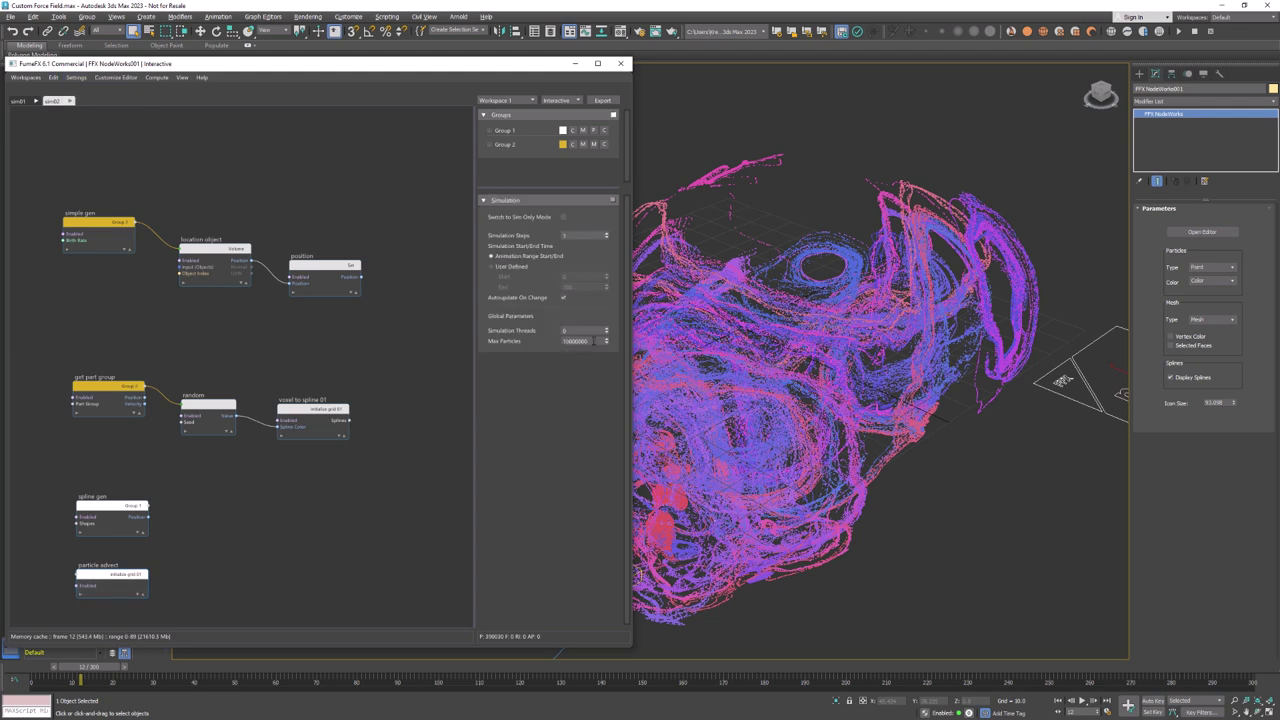
double_click(578, 342)
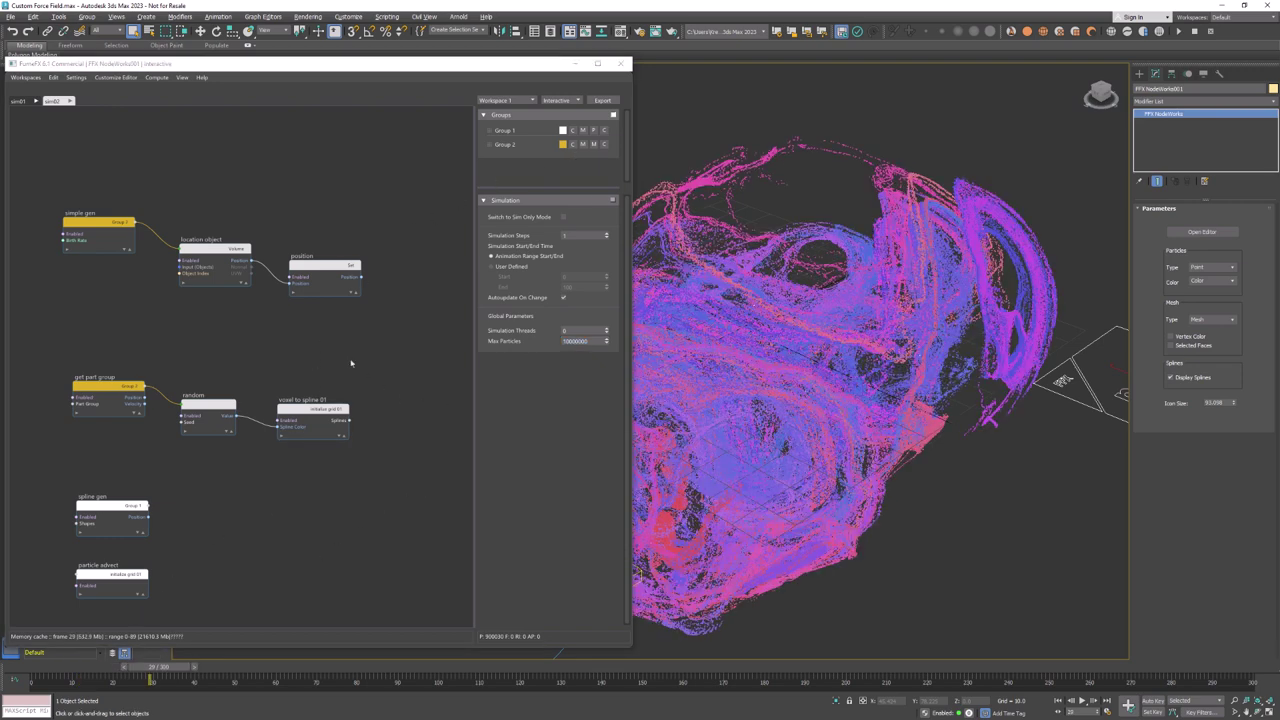
left_click(256, 667)
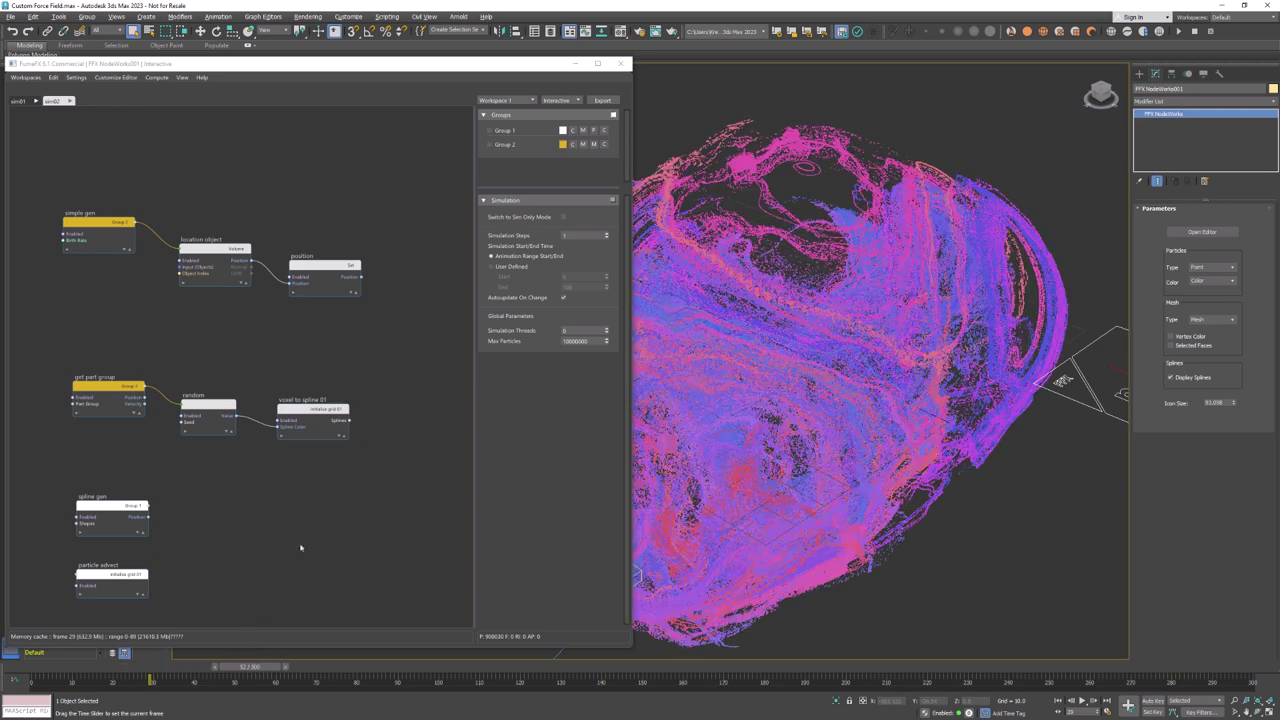
Set Group 1's particle type to Point, and give its Arnold points the Sphere render mode with a Point Scale of 0.05
left_click(593, 130)
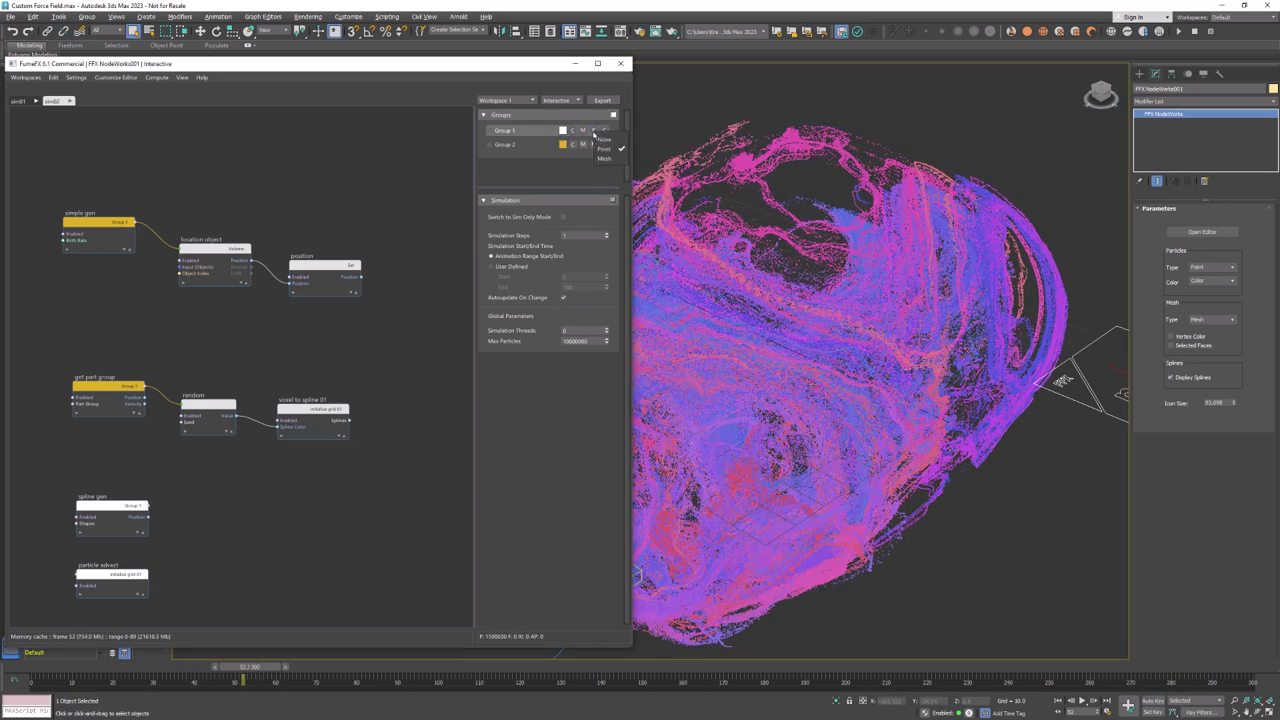
left_click(604, 149)
left_click(76, 77)
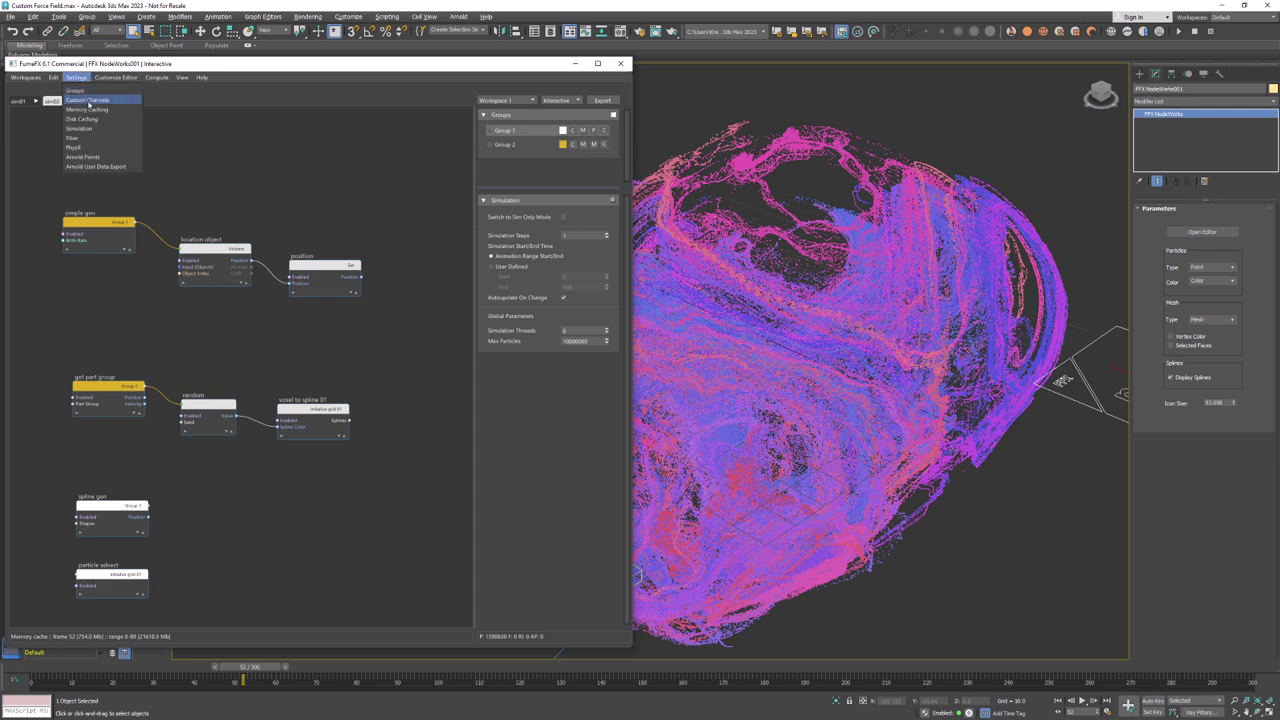
left_click(84, 157)
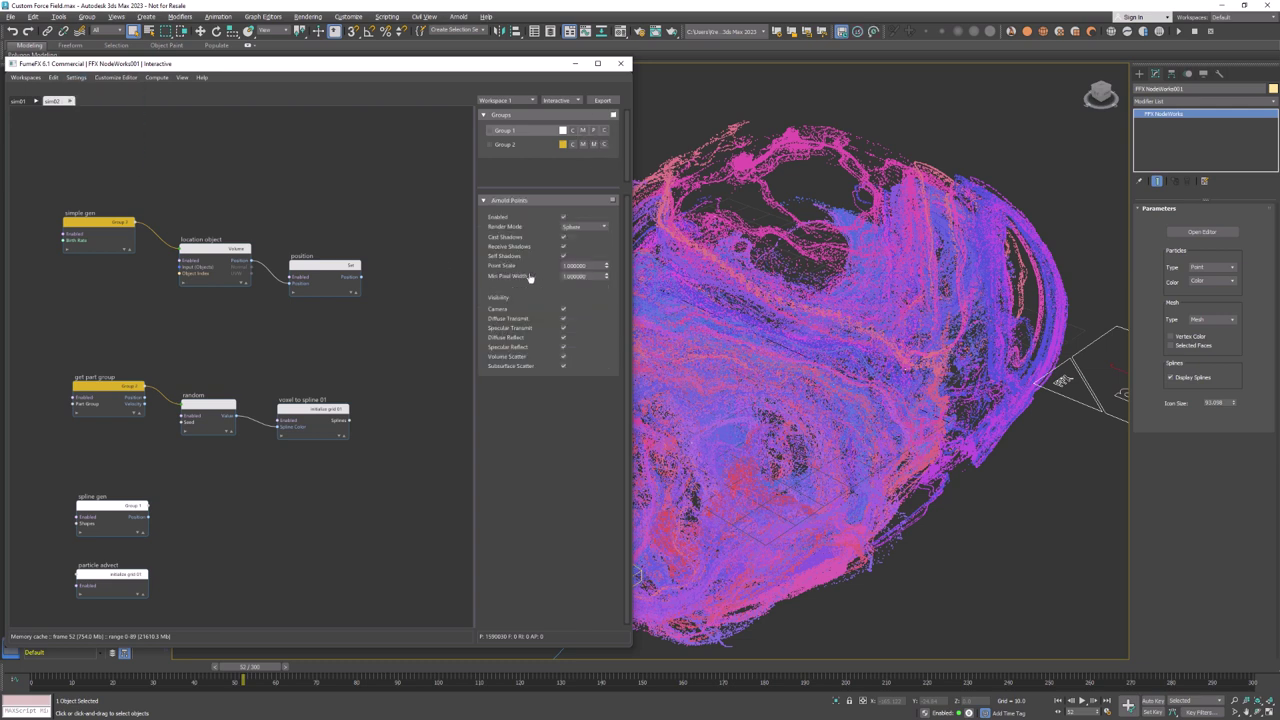
double_click(584, 266)
type("0.05")
key("Return")
left_click(579, 227)
left_click(579, 227)
double_click(588, 266)
Enable the Color attribute (fxp_color) in Group 1's Arnold user data export and return the timeline to frame 0
mouse_move(130, 667)
left_mouse_down()
mouse_move(60, 667)
mouse_move(130, 667)
left_mouse_up()
left_click(76, 77)
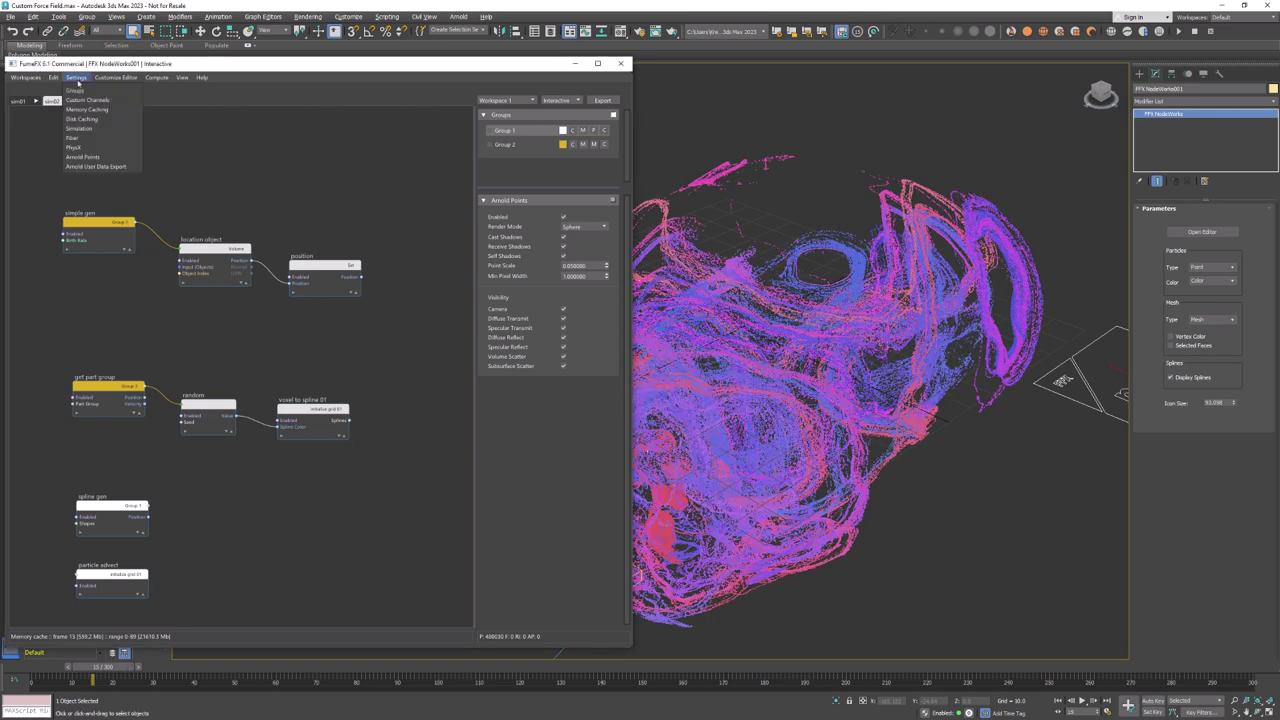
left_click(103, 166)
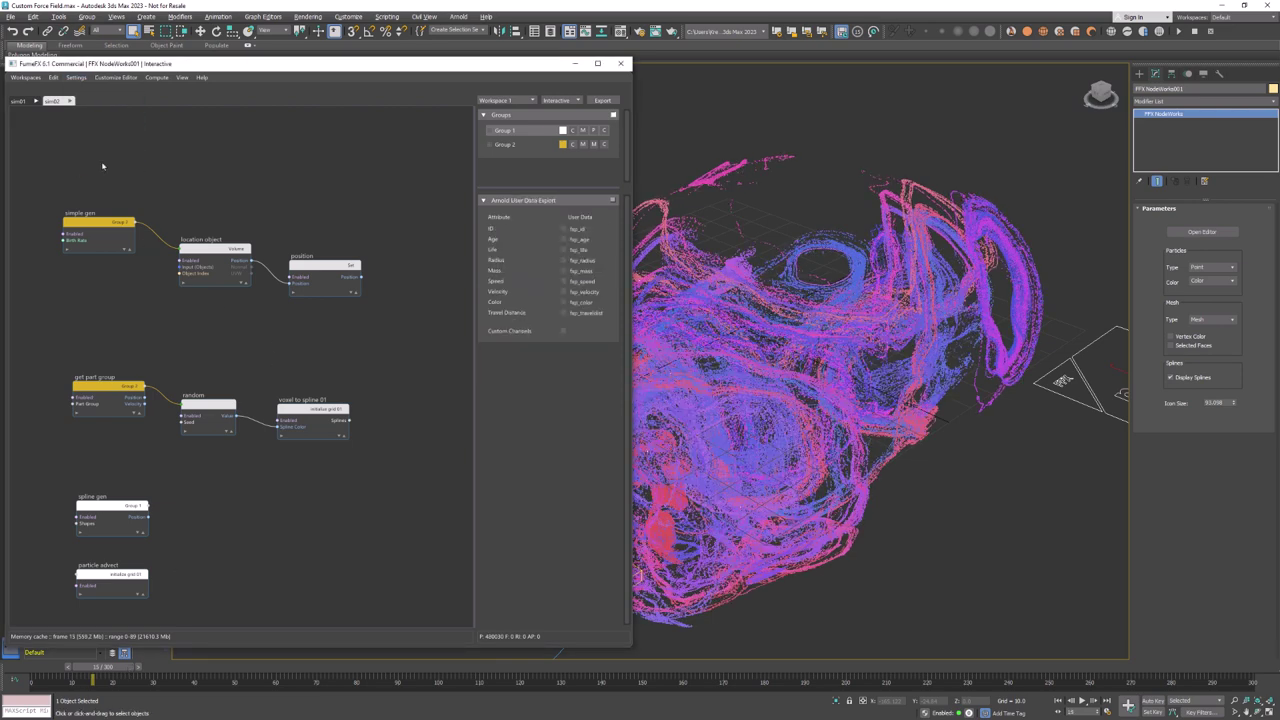
left_click(23, 667)
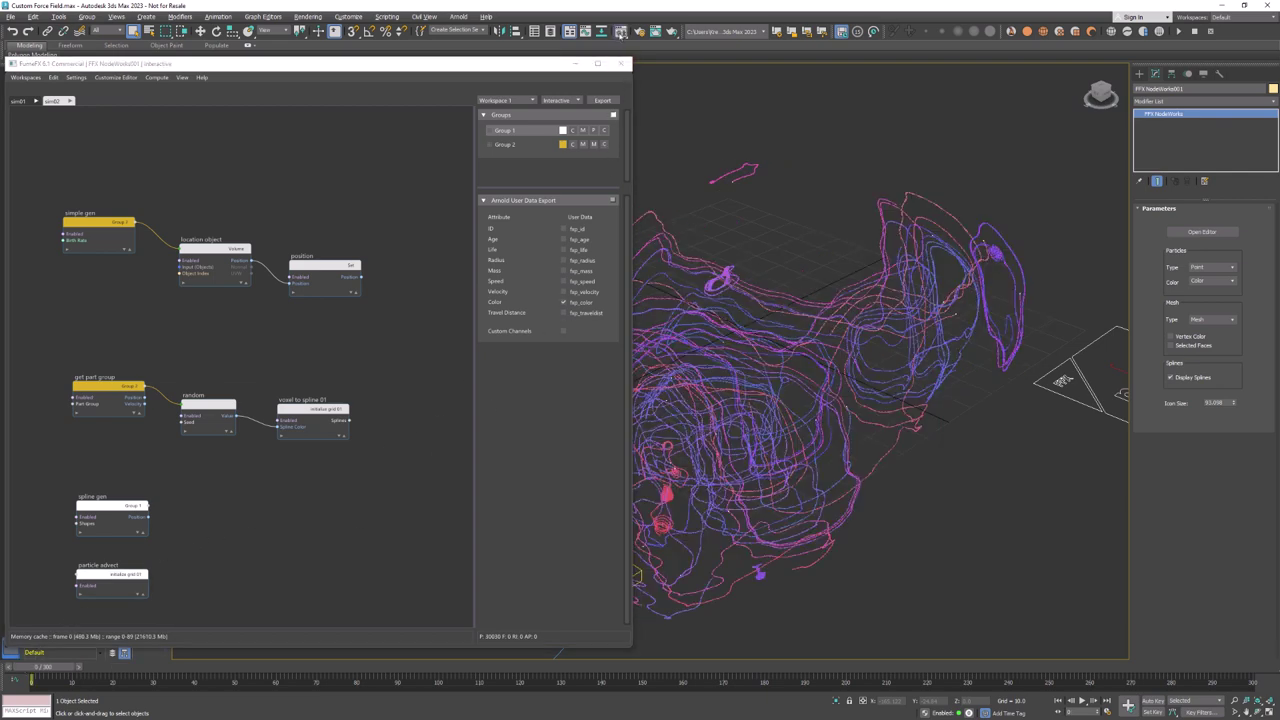
Create an Arnold Standard Surface material in the Material Editor's selected sample slot
left_click(620, 31)
left_click(711, 277)
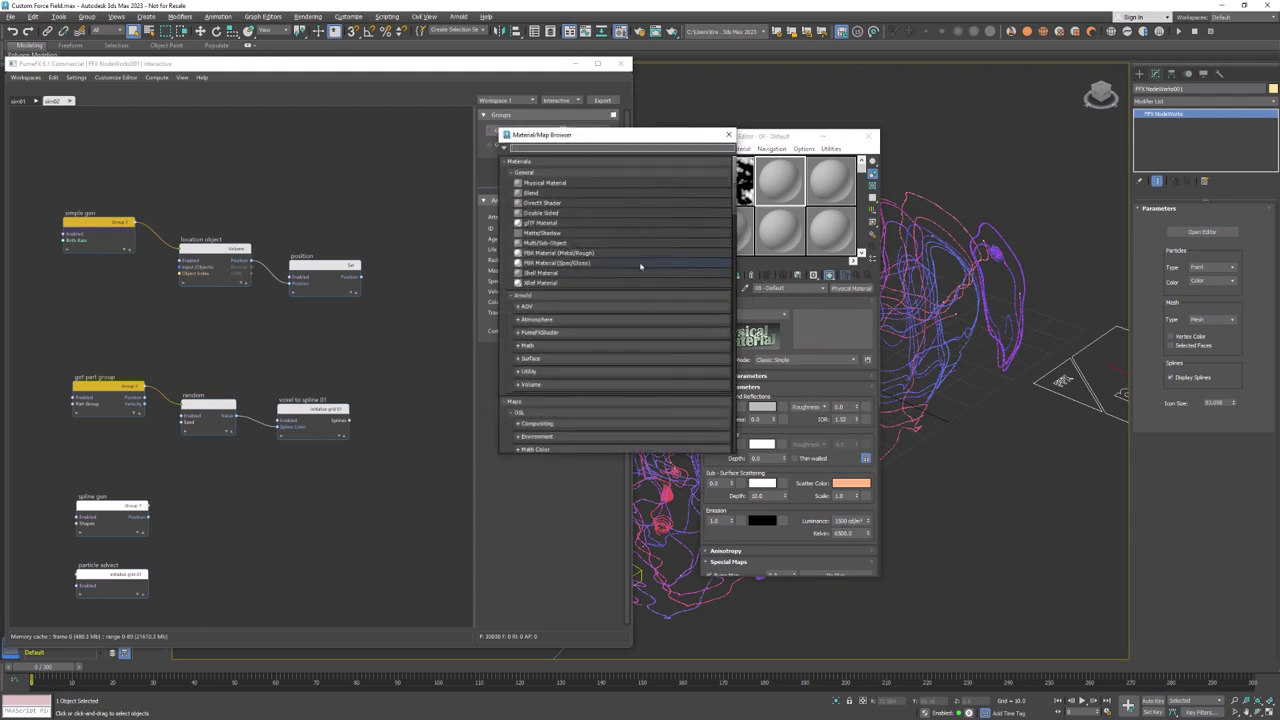
type("stand")
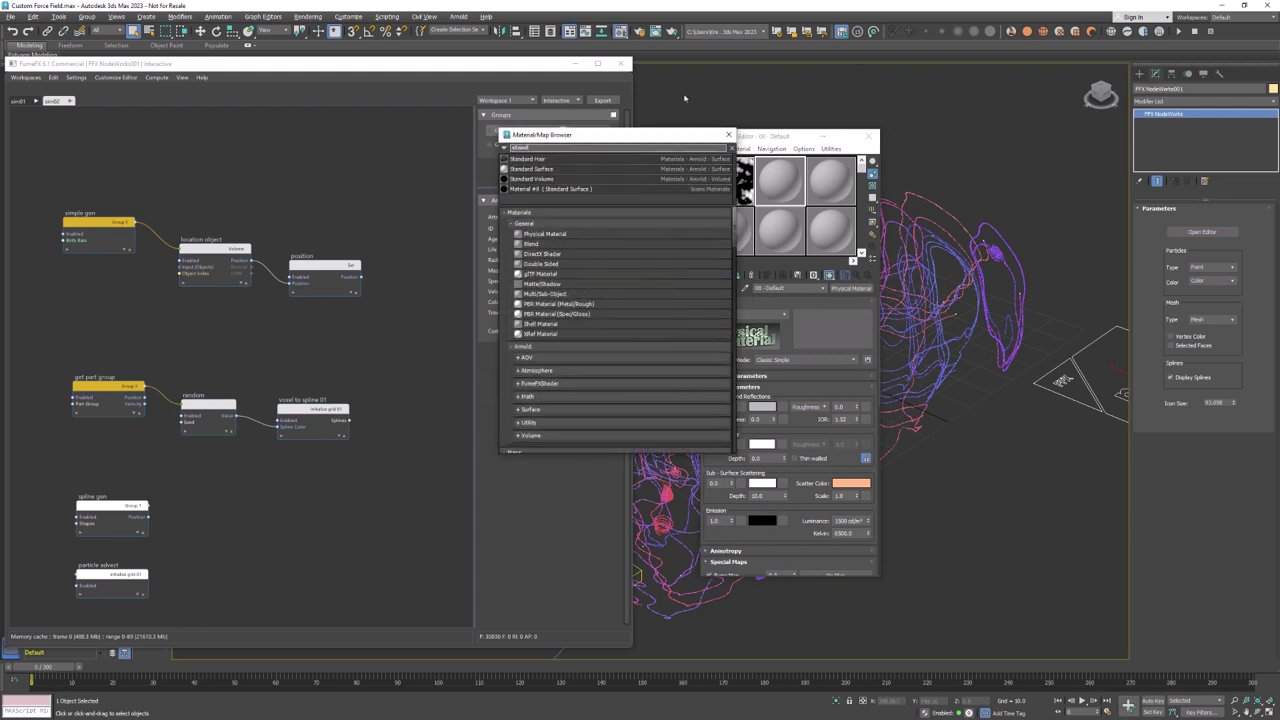
double_click(586, 168)
Assign a User Data RGB map with the attribute fxp_color to the material's base color and close the material browser
left_click(778, 324)
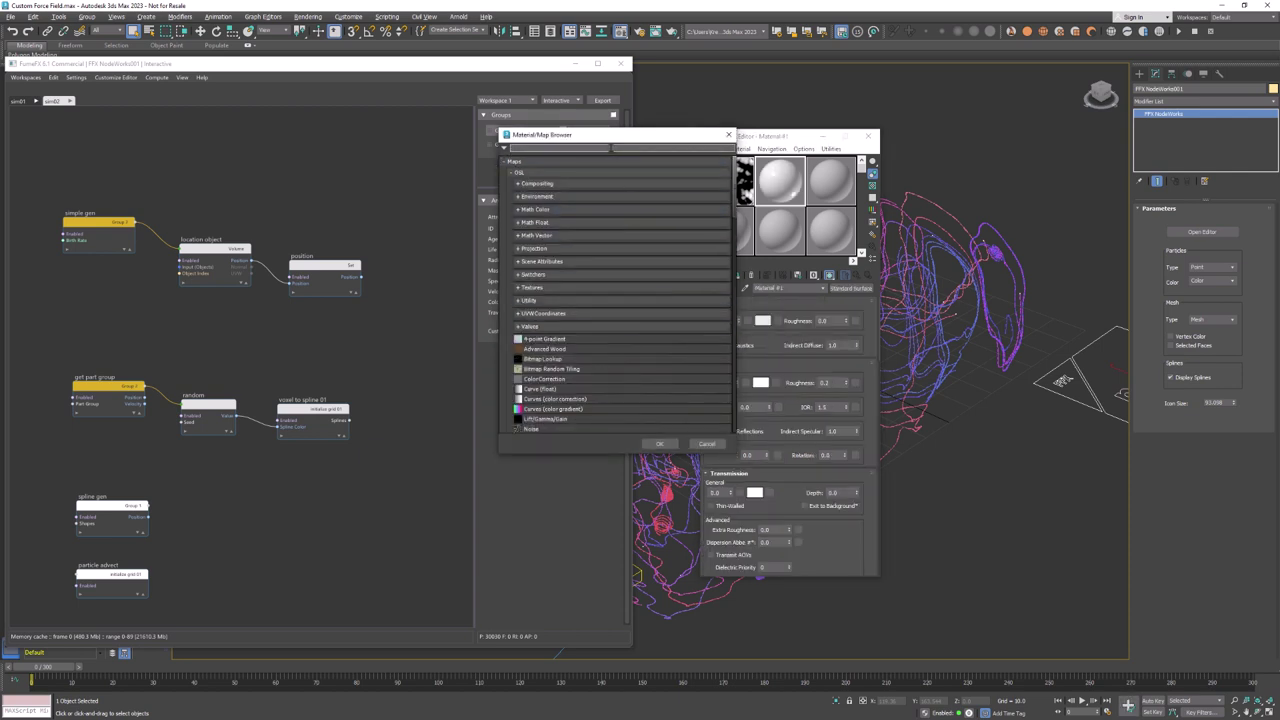
type("user")
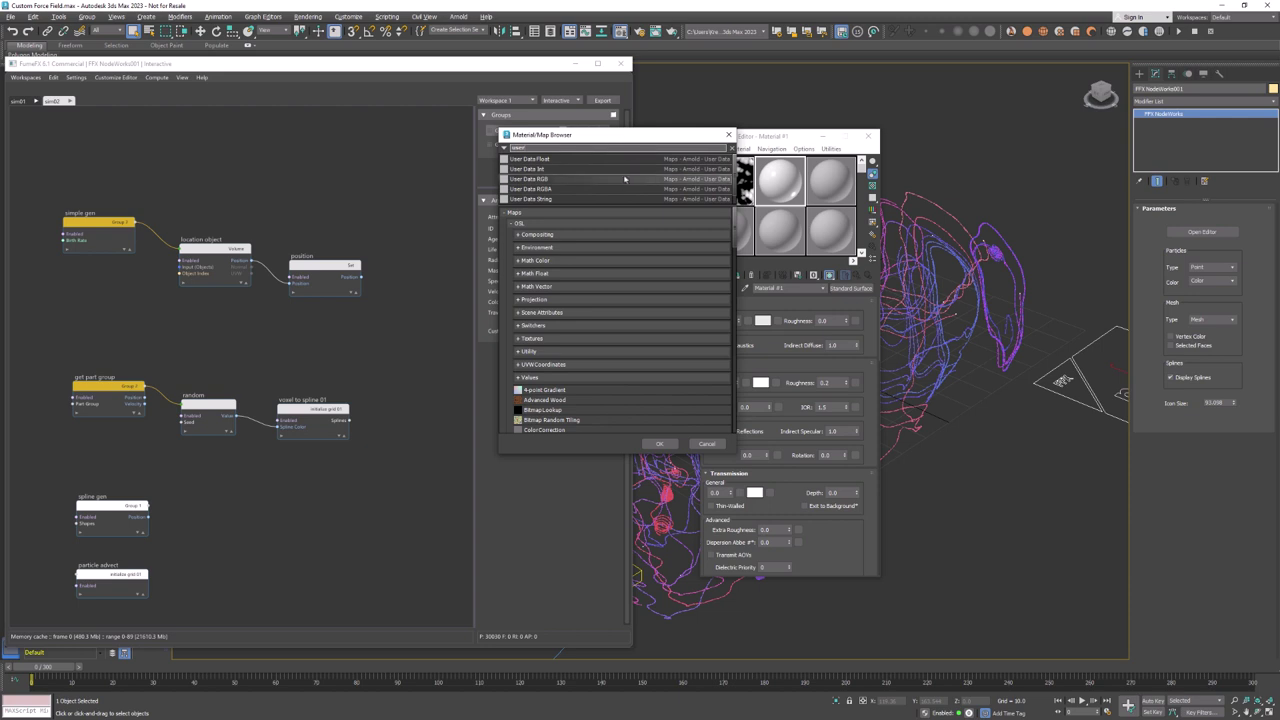
double_click(624, 178)
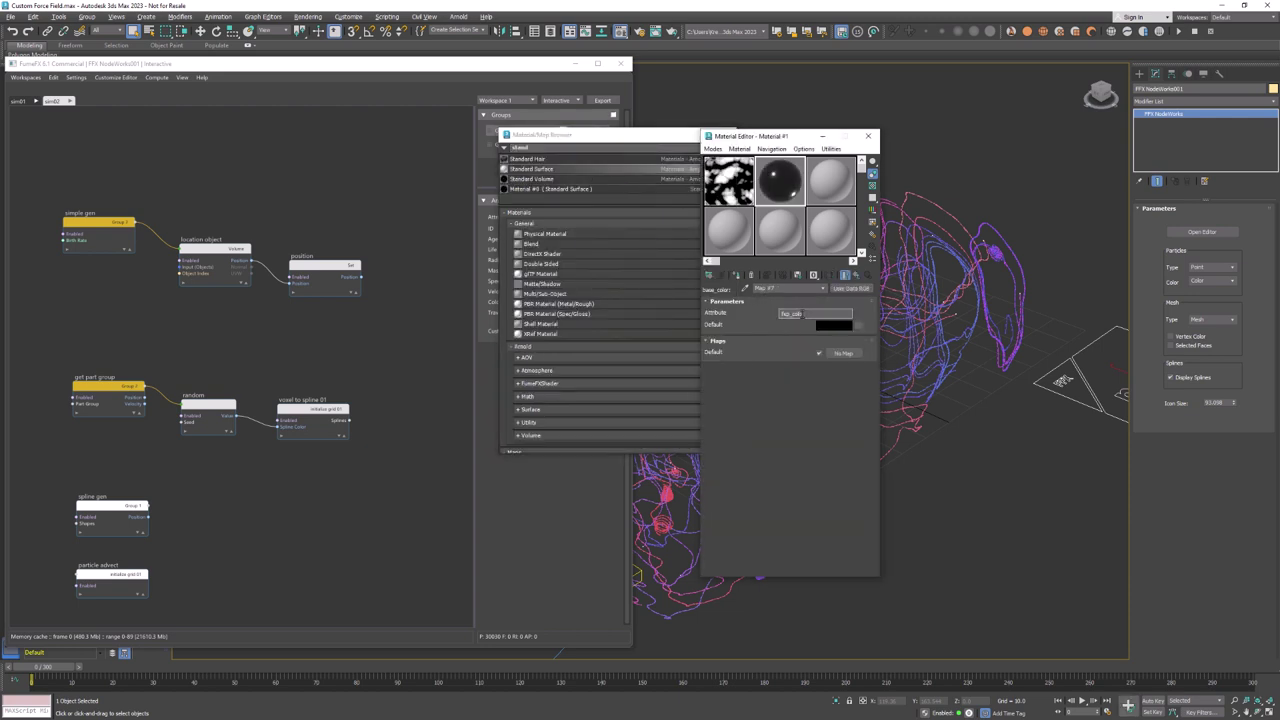
left_click(803, 314)
type("fxp_color")
left_click(855, 275)
left_click(678, 138)
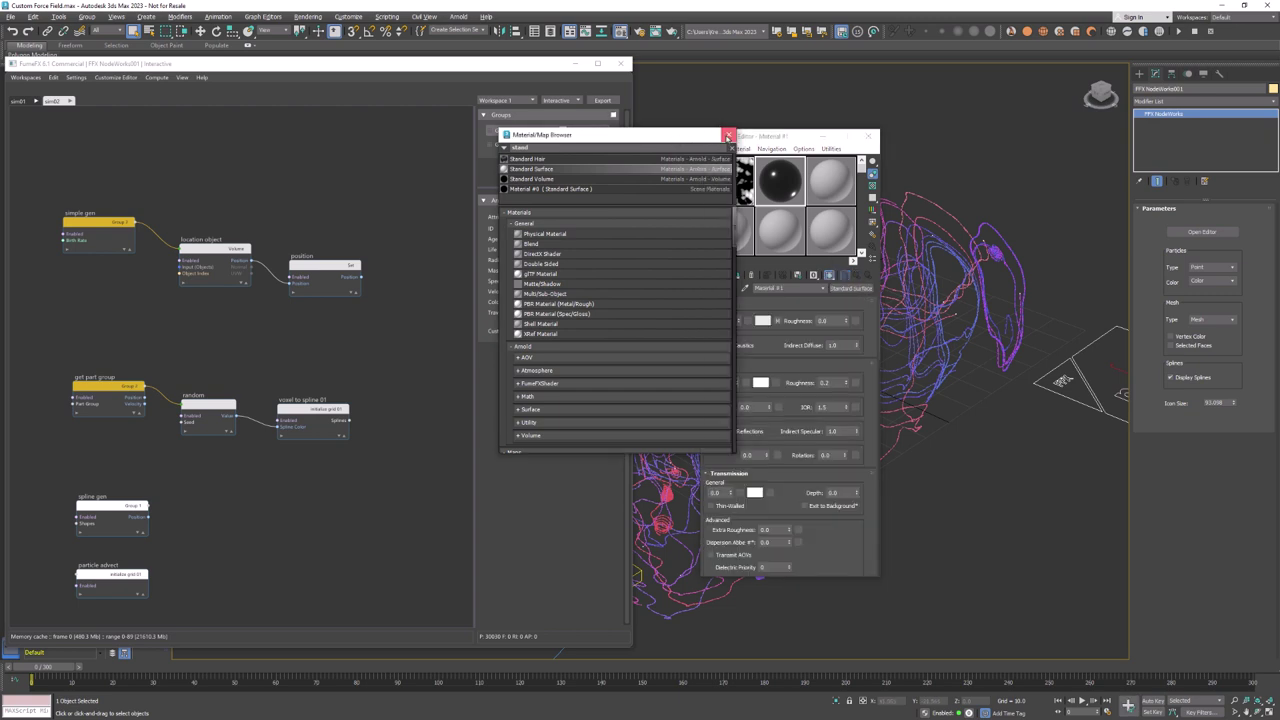
left_click(727, 135)
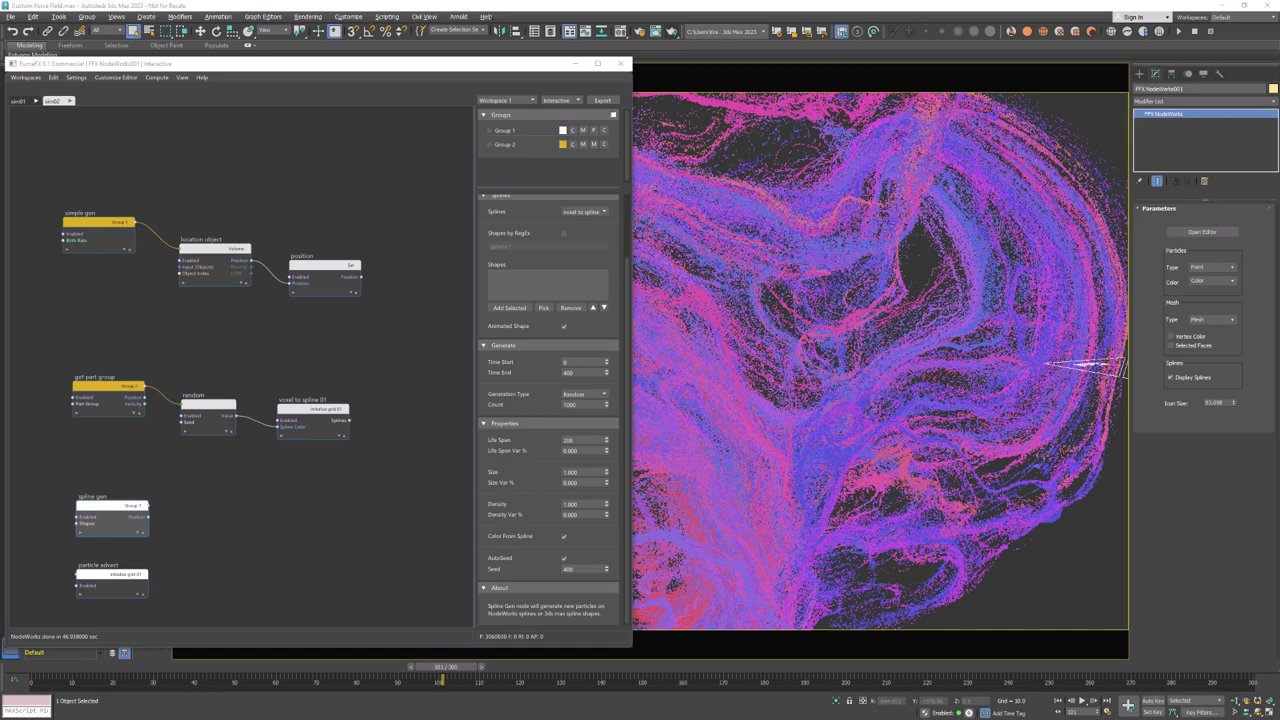
Preview the particles in Arnold RenderView at frame 101 and again at frame 85, and close the render window
left_click(458, 17)
left_click(483, 33)
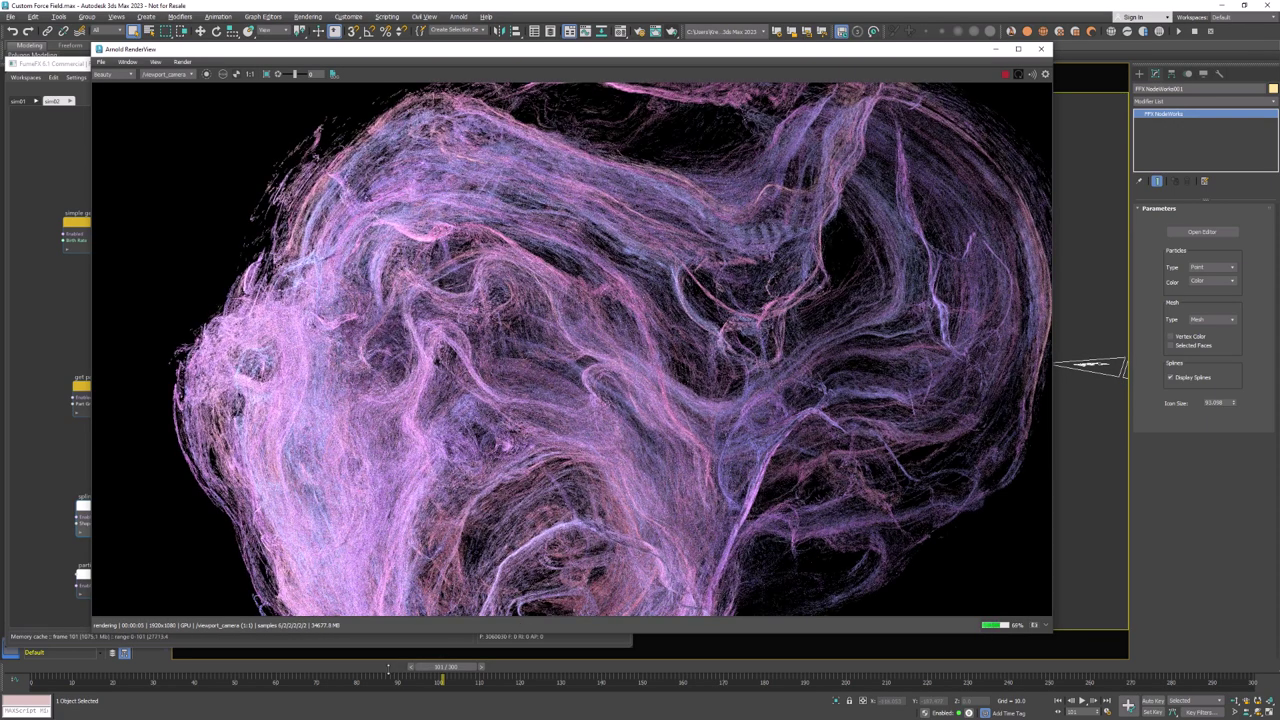
left_click(389, 666)
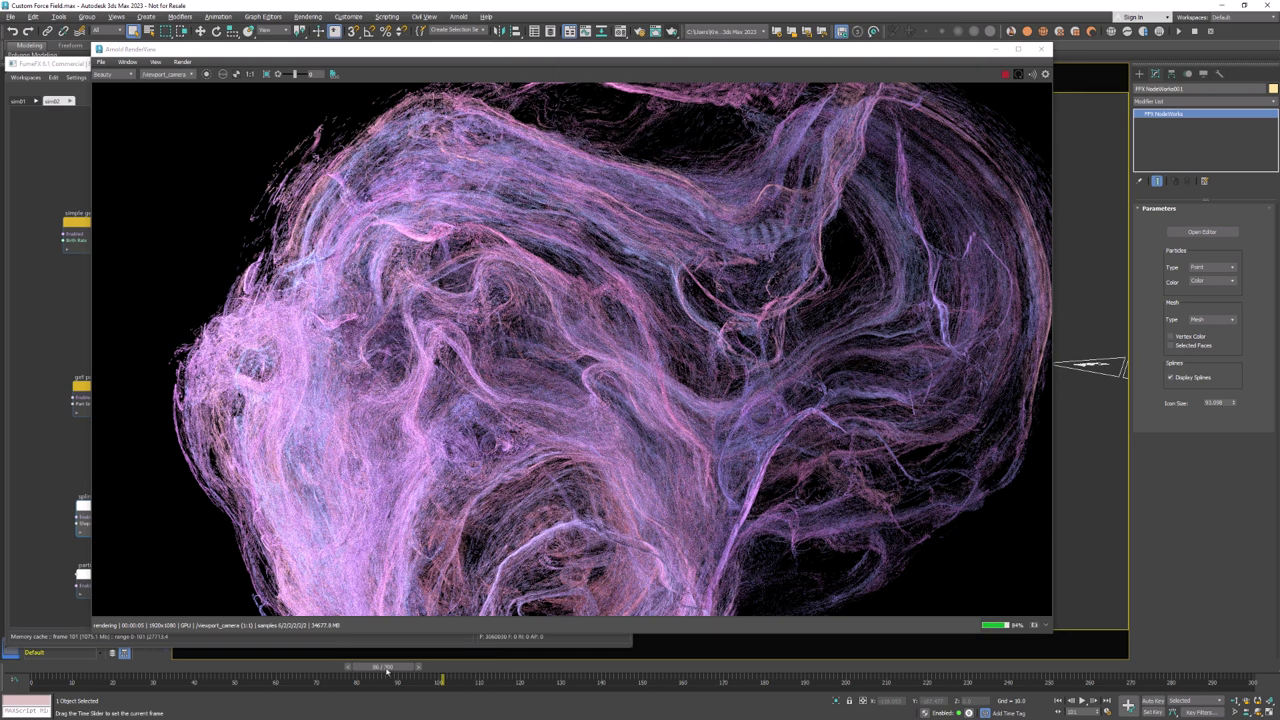
key("comma")
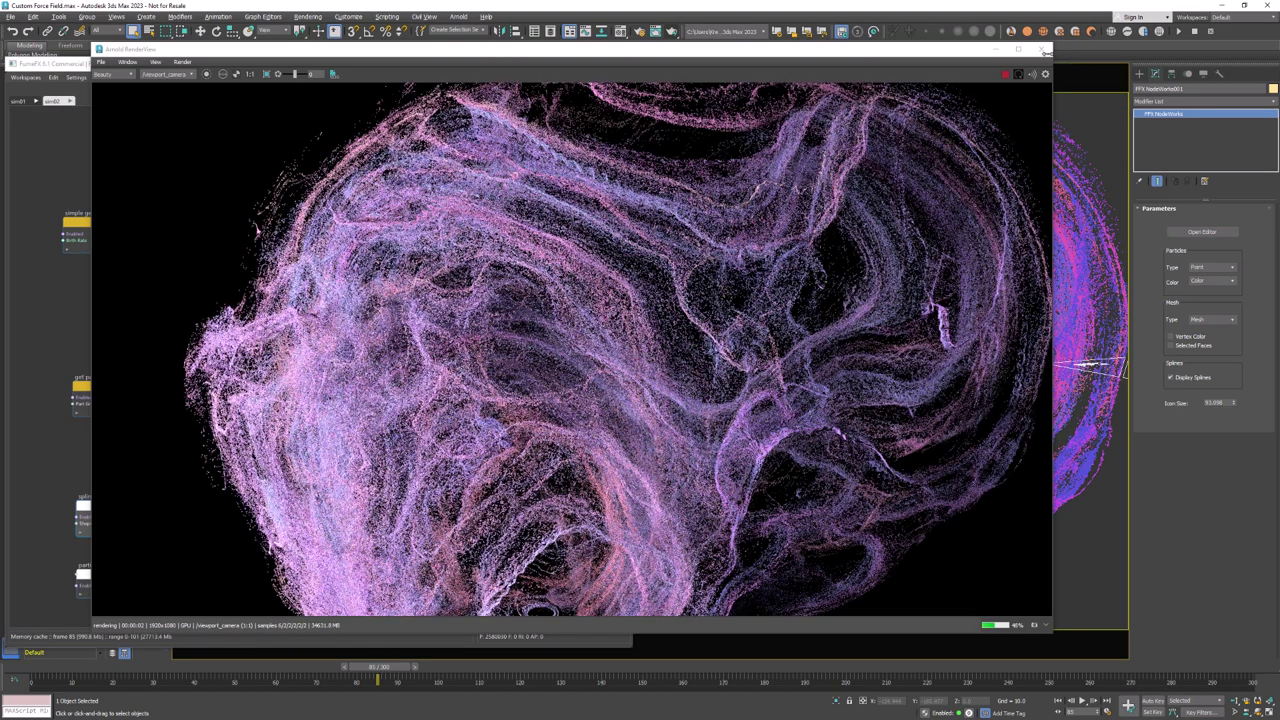
left_click(1043, 50)
Return to frame 0 and set the spline gen node's Life Span to 50 and Count to 3000
key("Home")
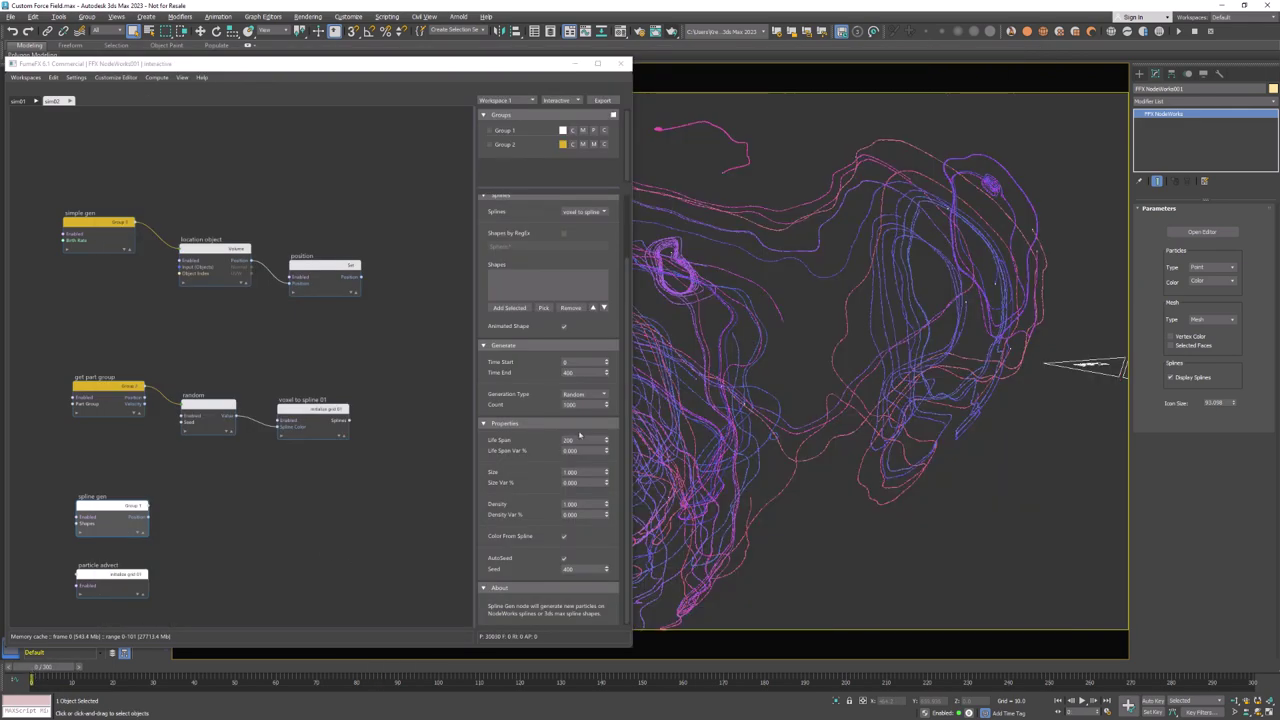
left_click(583, 440)
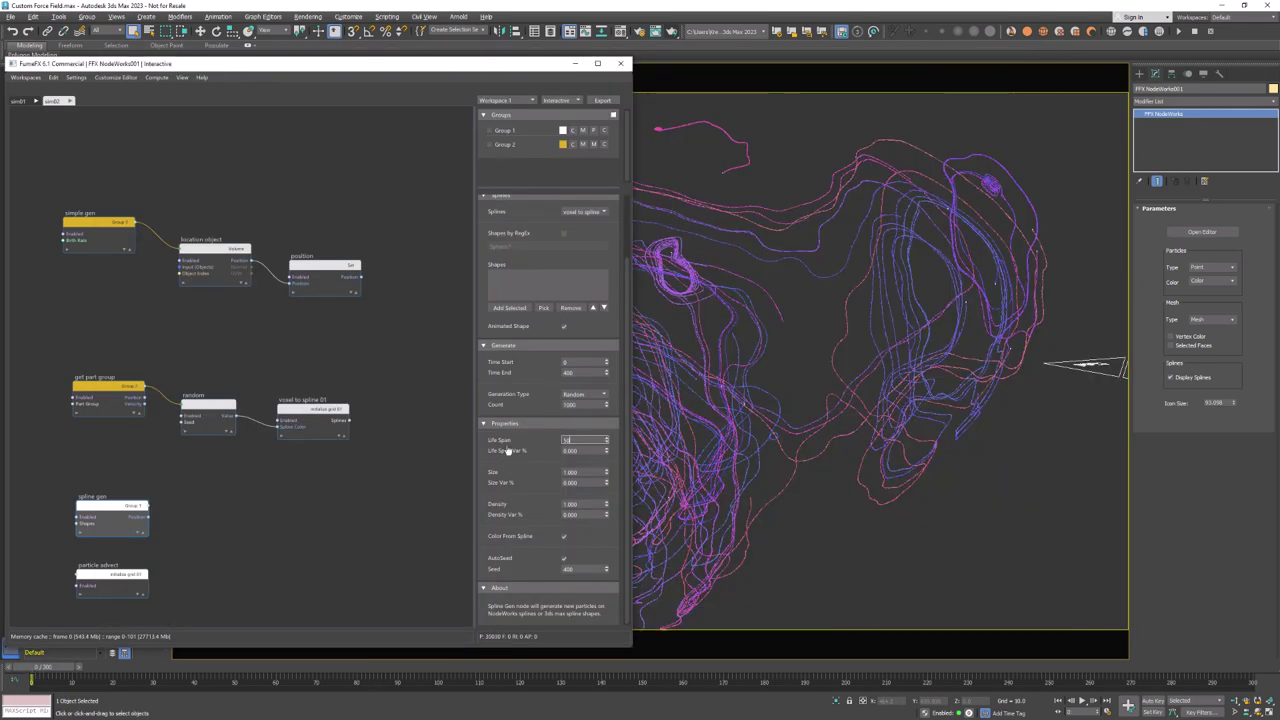
left_click(567, 406)
type("400")
key("Return")
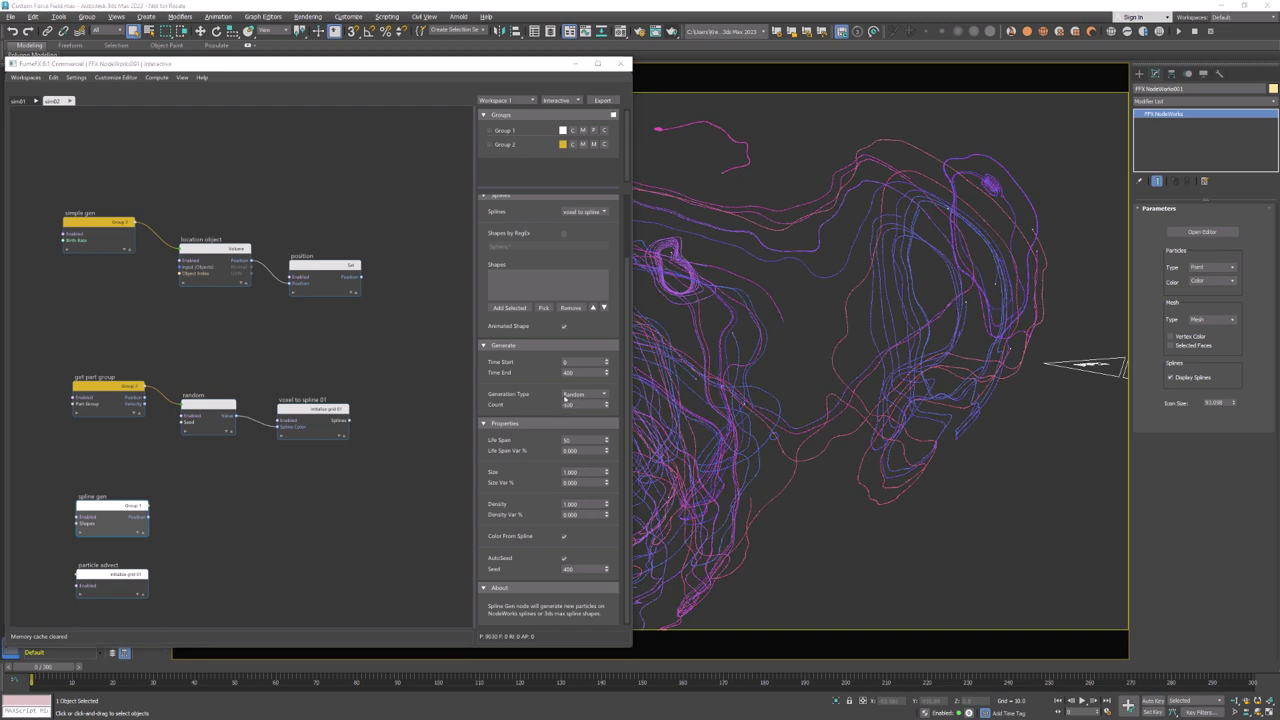
double_click(575, 404)
type("3000")
key("Return")
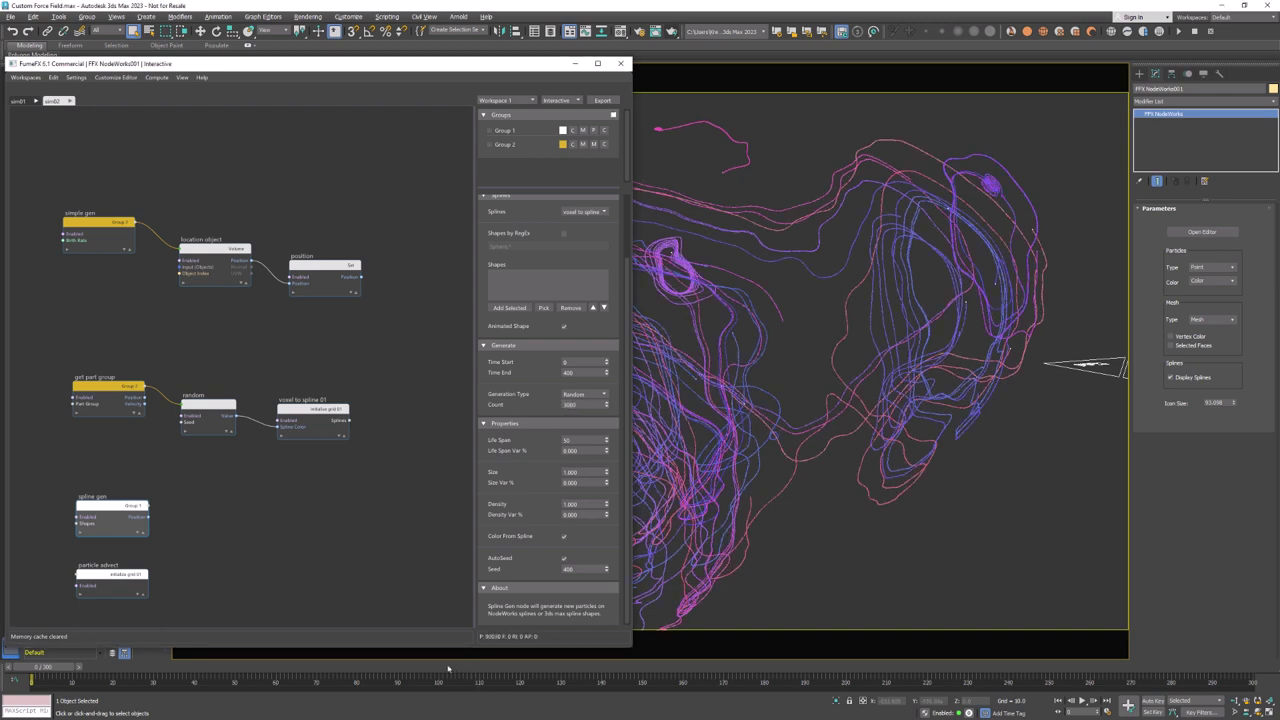
Simulate the updated particles up to frame 101 and open Arnold RenderView to render them
left_click(449, 667)
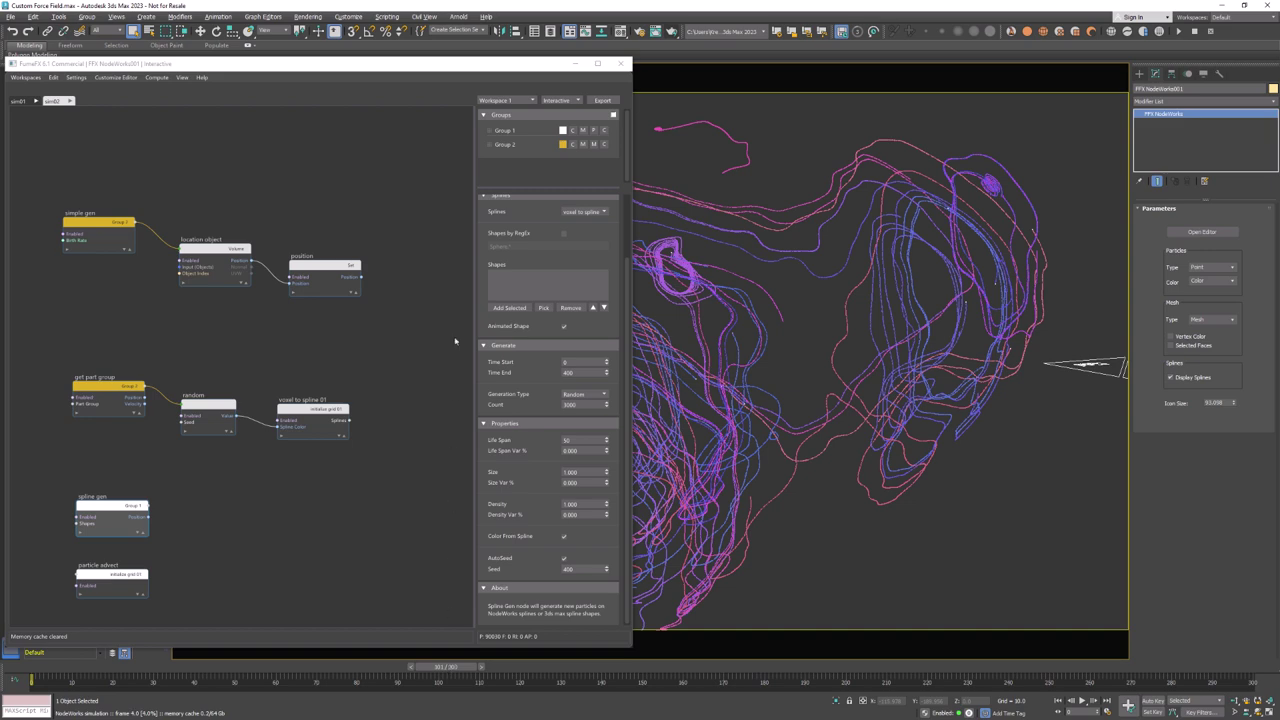
left_click(458, 16)
left_click(469, 34)
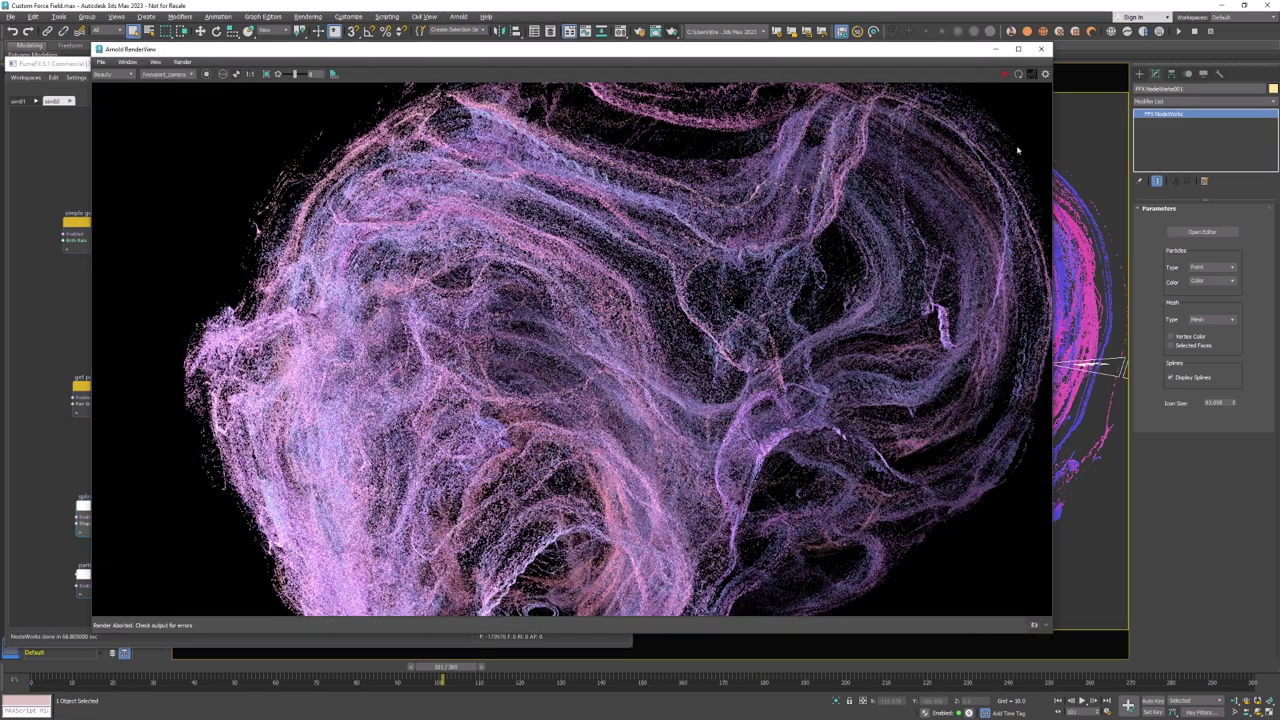